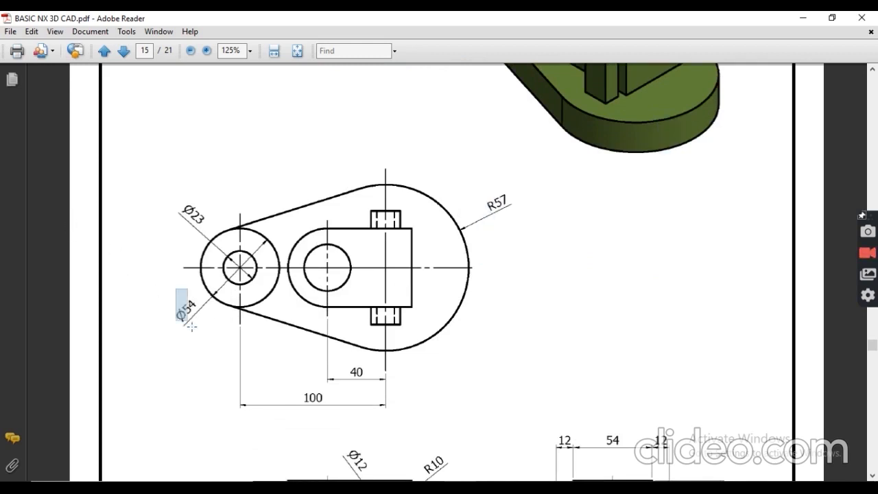
Check the base plate's small-end diameter, centre distance and large-end radius in the PDF drawing
{"action": "left_click_drag", "start_coordinate": [192, 327], "coordinate": [205, 348]}
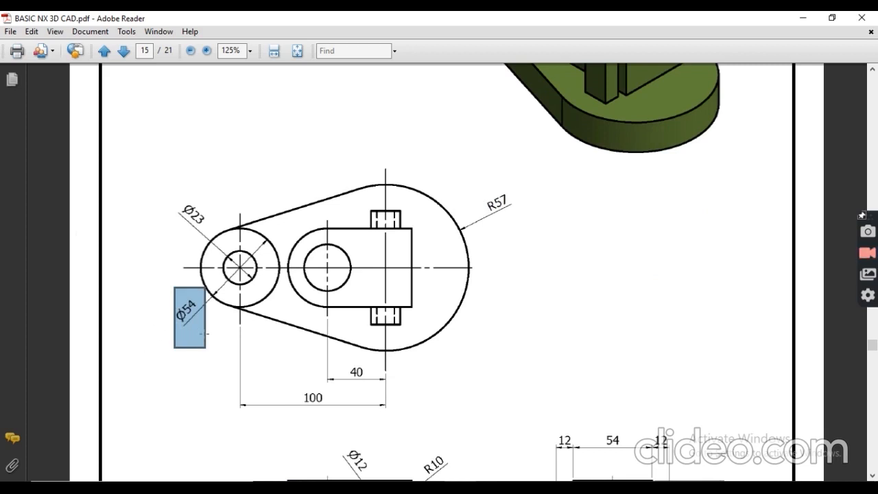
{"action": "scroll", "coordinate": [290, 275], "scroll_direction": "down", "scroll_amount": 5}
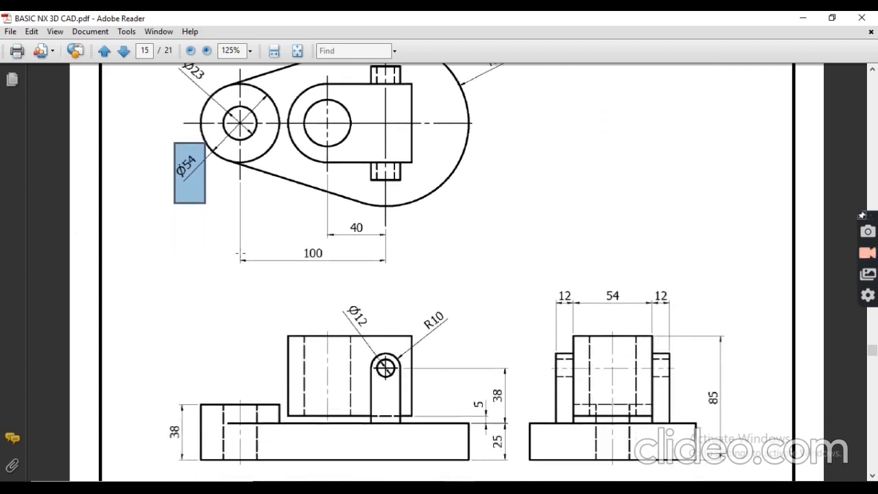
{"action": "left_click_drag", "start_coordinate": [323, 260], "coordinate": [357, 282]}
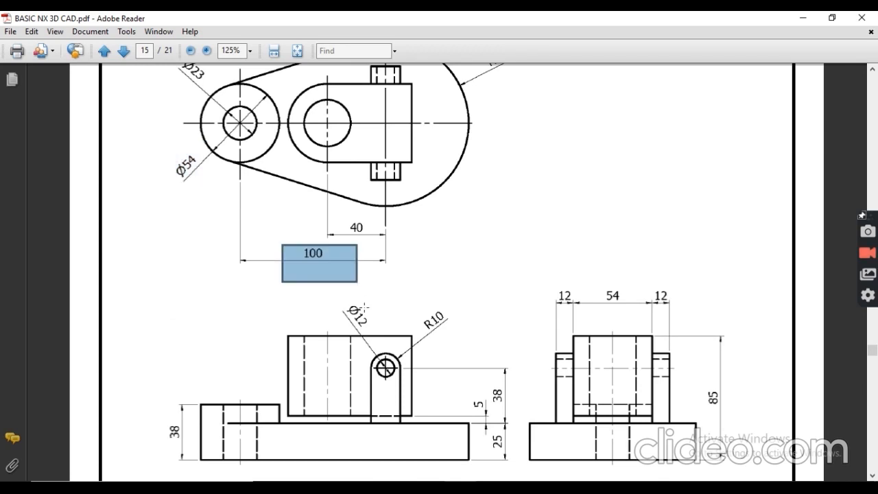
{"action": "scroll", "coordinate": [297, 279], "scroll_direction": "up", "scroll_amount": 4}
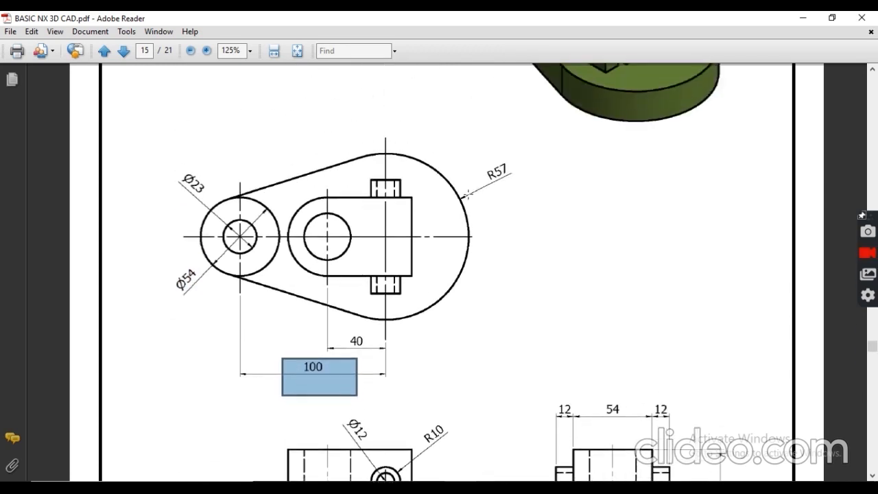
{"action": "left_click_drag", "start_coordinate": [482, 155], "coordinate": [525, 202]}
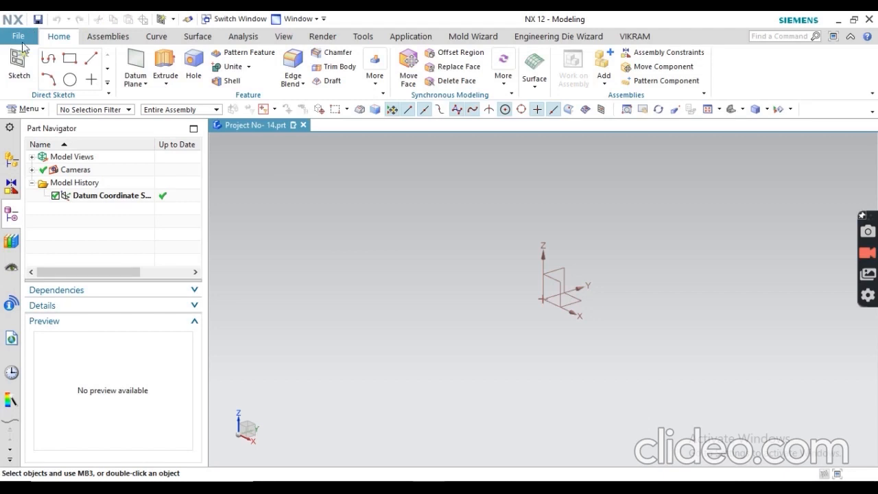
Start a sketch on the XY plane in NX and draw a 114 mm diameter circle centred on the origin
{"action": "left_click", "coordinate": [19, 60]}
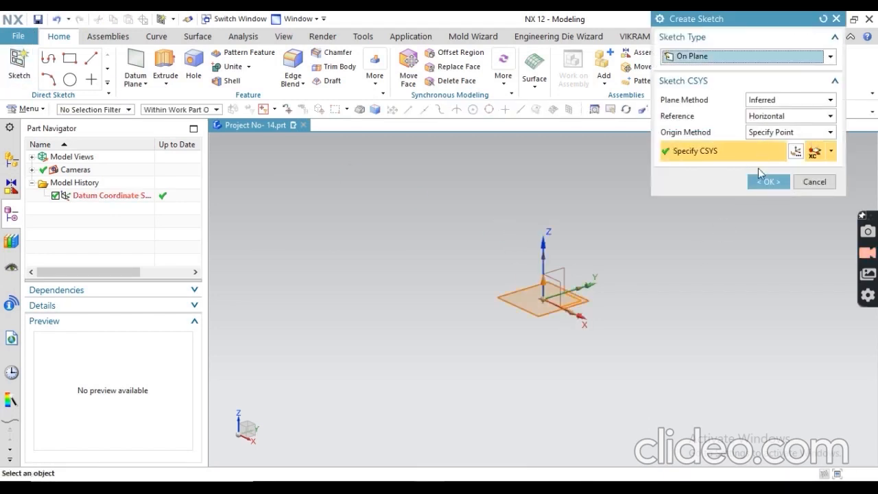
{"action": "left_click", "coordinate": [762, 182]}
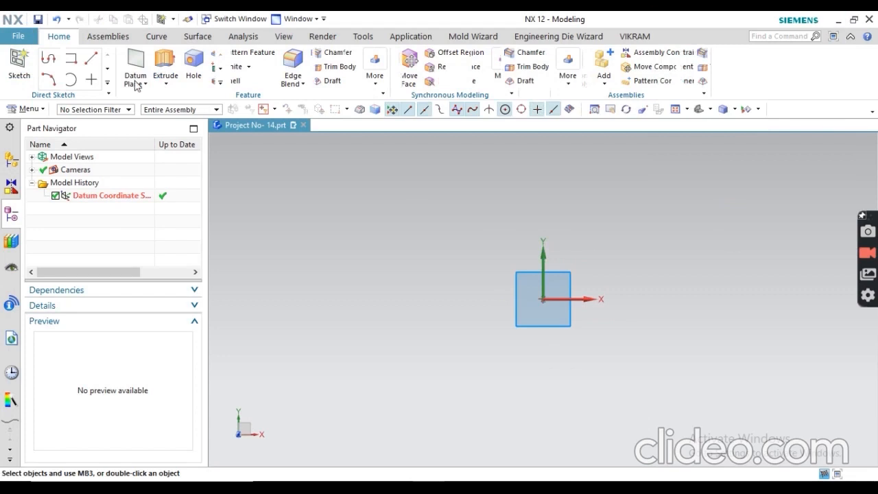
{"action": "left_click", "coordinate": [162, 58]}
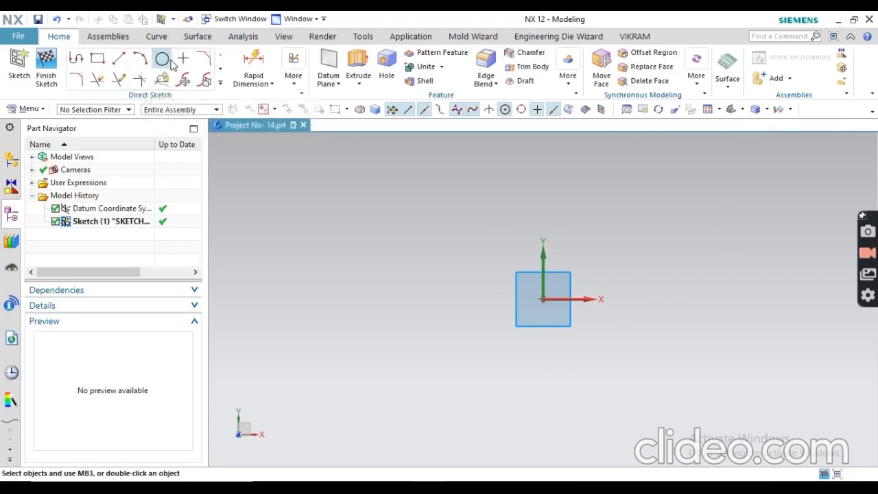
{"action": "left_click", "coordinate": [547, 298]}
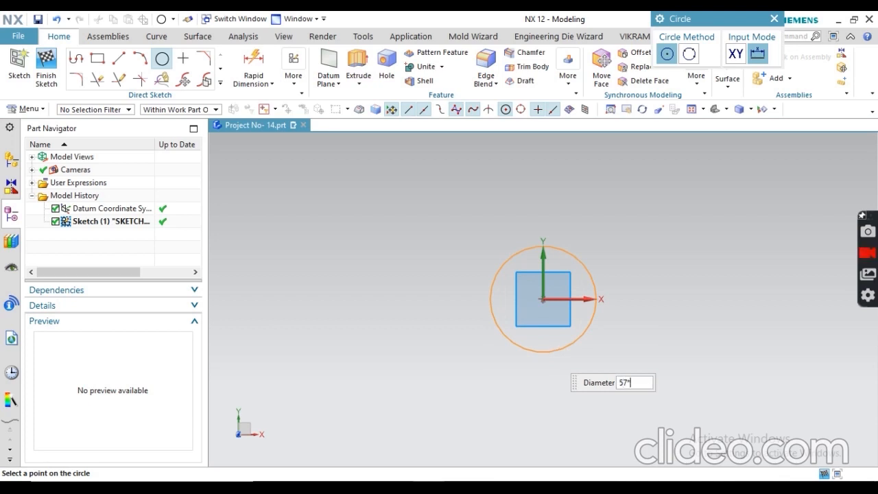
{"action": "key", "text": "Return"}
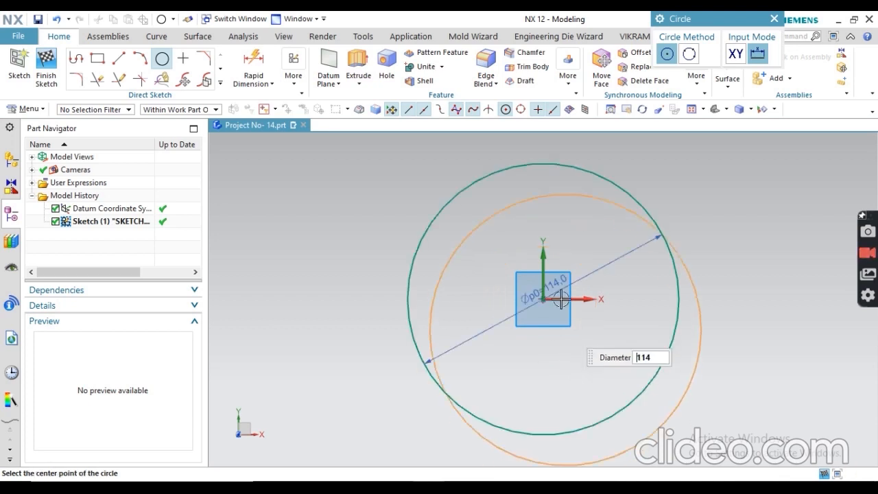
Check the small-end diameter in the drawing and place a 54 mm circle about 132.5 mm below the large circle's centre
{"action": "scroll", "coordinate": [542, 298], "scroll_direction": "down", "scroll_amount": 5}
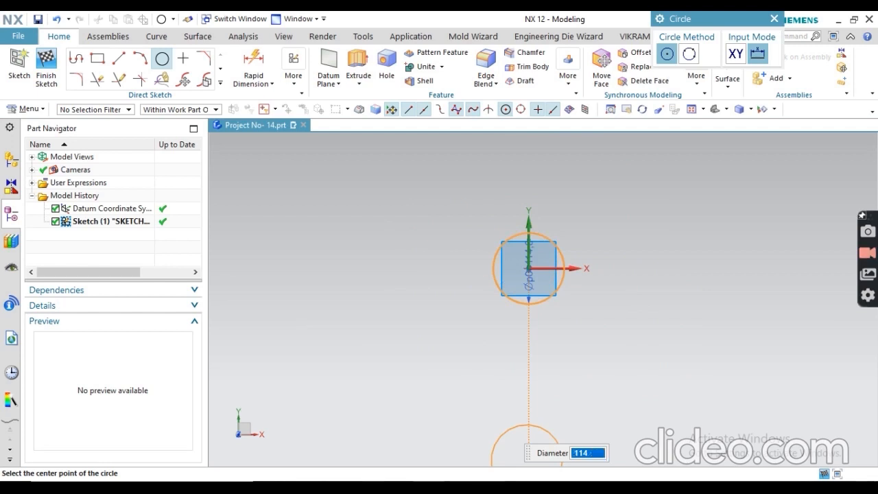
{"action": "key", "text": "alt+Tab"}
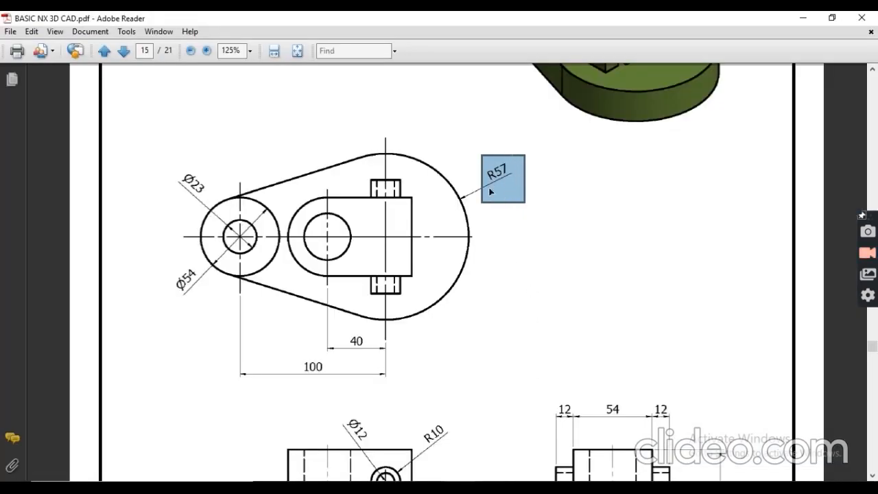
{"action": "key", "text": "alt+Tab"}
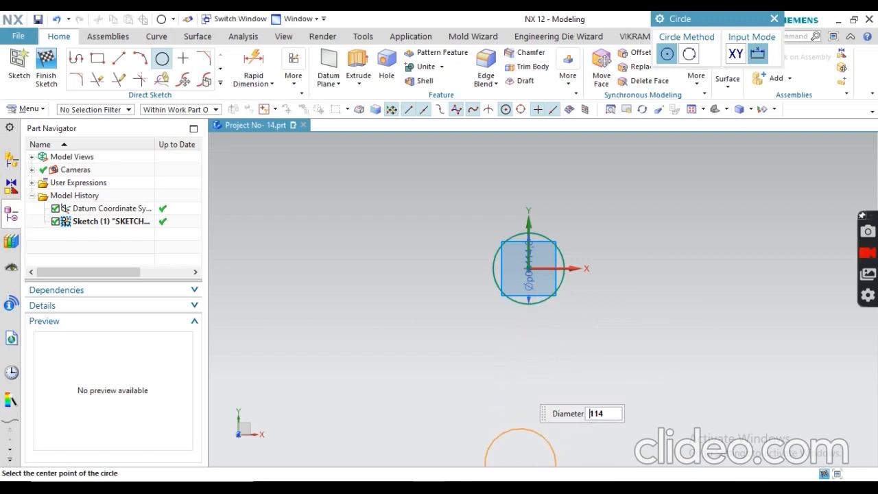
{"action": "key", "text": "alt+Tab"}
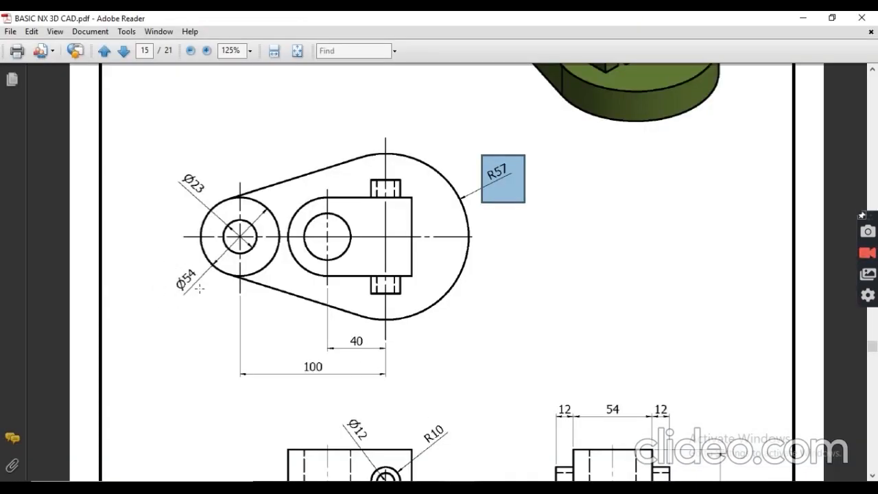
{"action": "key", "text": "alt+Tab"}
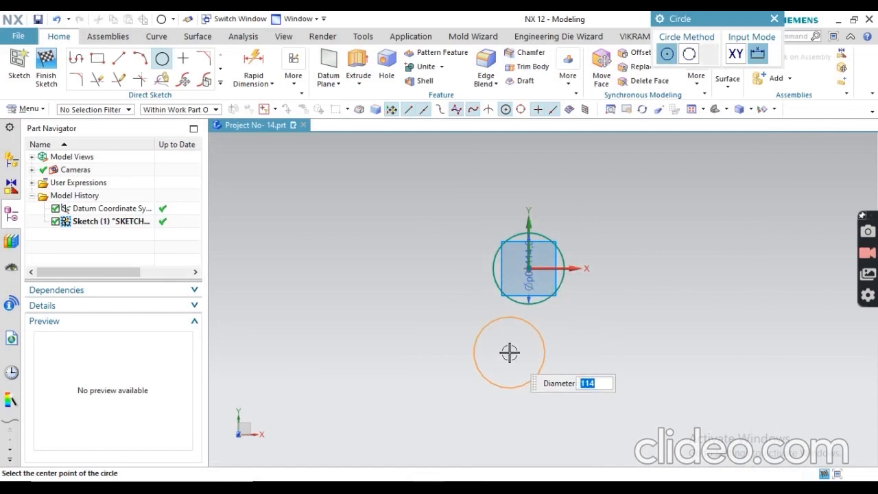
{"action": "key", "text": "Return"}
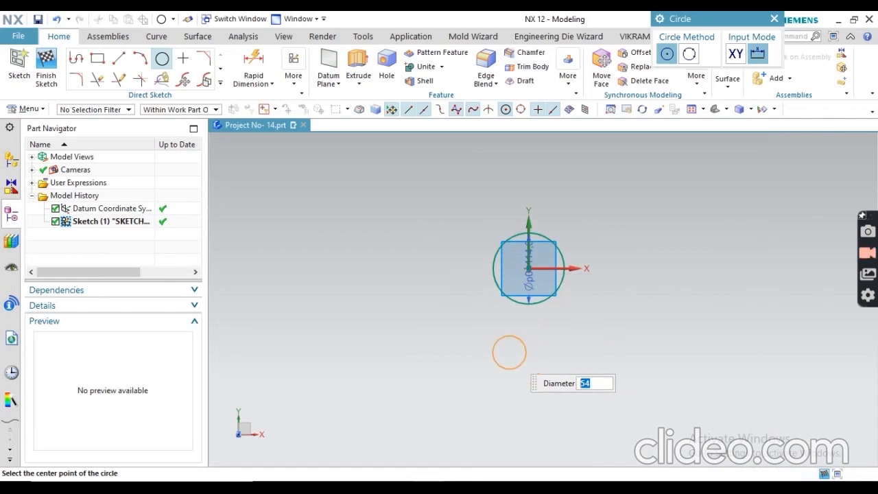
{"action": "left_click", "coordinate": [528, 351]}
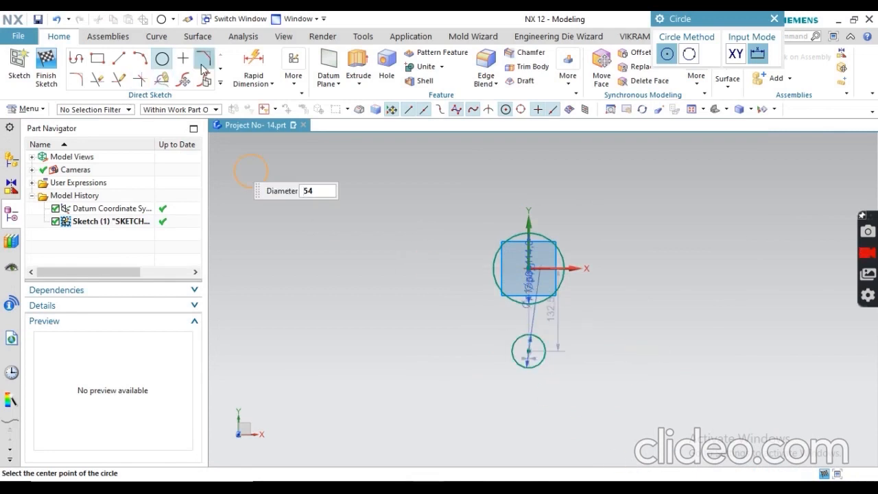
Dimension the vertical distance between the two circles' centres and set it to 100 mm
{"action": "left_click", "coordinate": [253, 66]}
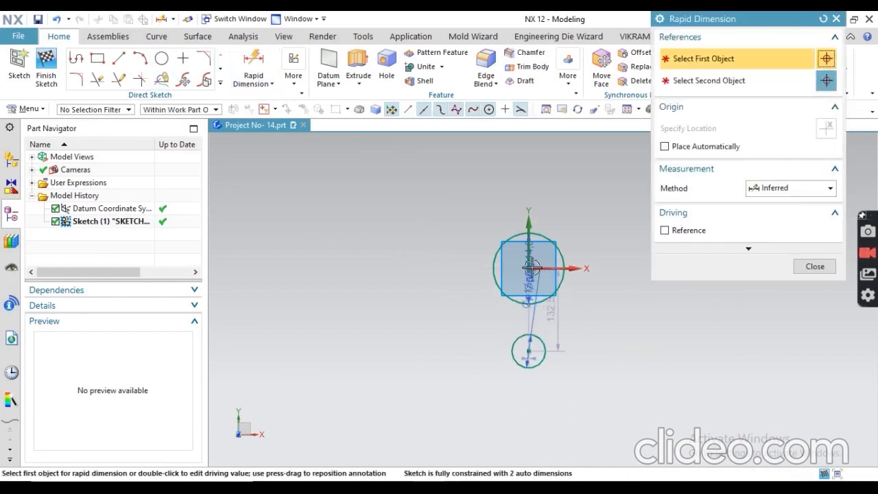
{"action": "left_click", "coordinate": [529, 293]}
{"action": "left_click", "coordinate": [526, 352]}
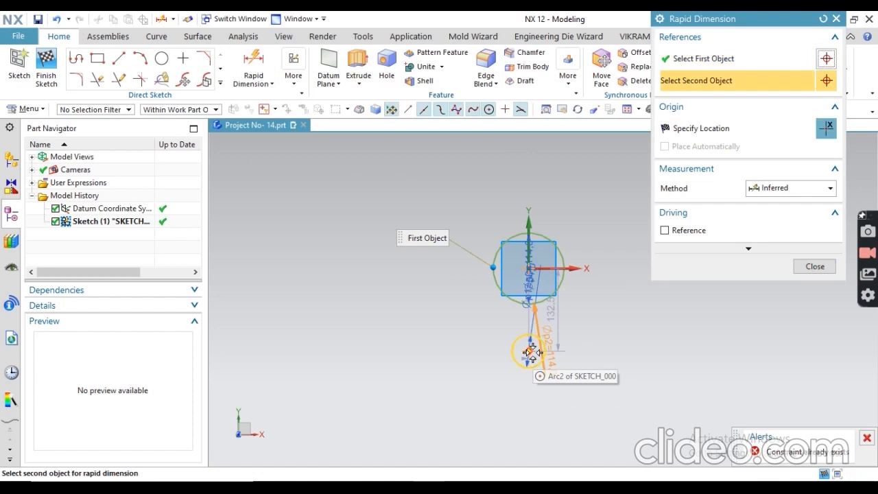
{"action": "left_click", "coordinate": [621, 316]}
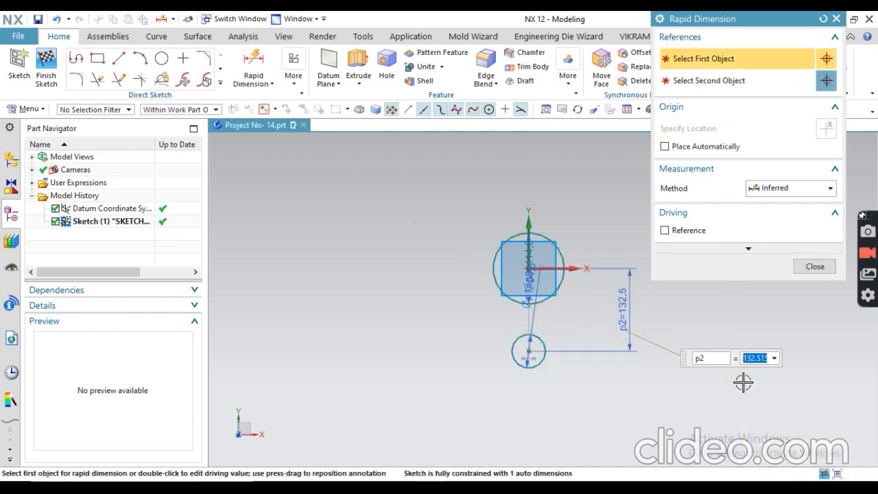
{"action": "key", "text": "Return"}
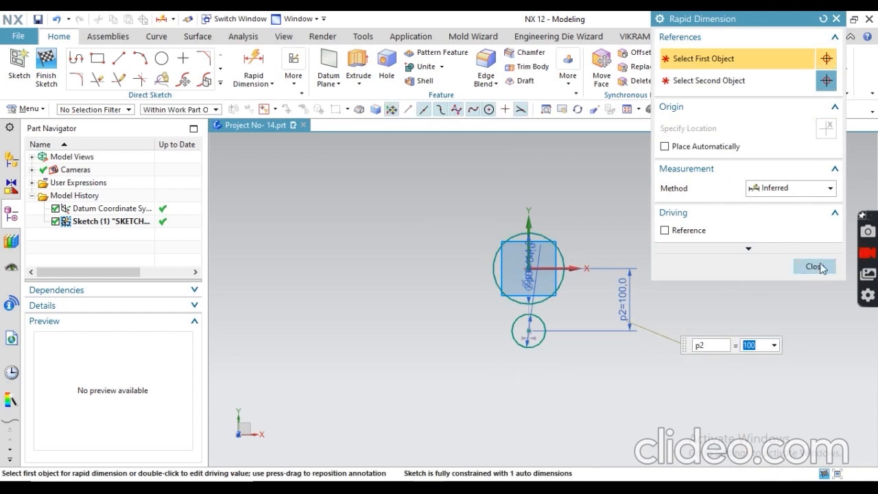
{"action": "left_click", "coordinate": [814, 266]}
Apply a vertical alignment constraint between the small circle's centre and the origin
{"action": "scroll", "coordinate": [571, 328], "scroll_direction": "up", "scroll_amount": 6}
{"action": "mouse_move", "coordinate": [432, 343]}
{"action": "left_mouse_down"}
{"action": "mouse_move", "coordinate": [464, 343]}
{"action": "mouse_move", "coordinate": [400, 347]}
{"action": "mouse_move", "coordinate": [517, 355]}
{"action": "mouse_move", "coordinate": [449, 361]}
{"action": "mouse_move", "coordinate": [532, 352]}
{"action": "left_mouse_up"}
{"action": "scroll", "coordinate": [532, 352], "scroll_direction": "down", "scroll_amount": 3}
{"action": "scroll", "coordinate": [533, 353], "scroll_direction": "up", "scroll_amount": 1}
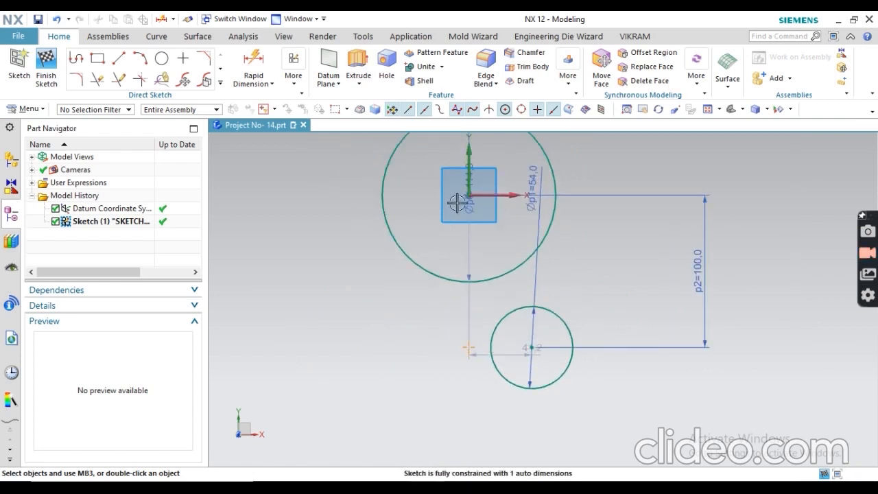
{"action": "left_click", "coordinate": [531, 347]}
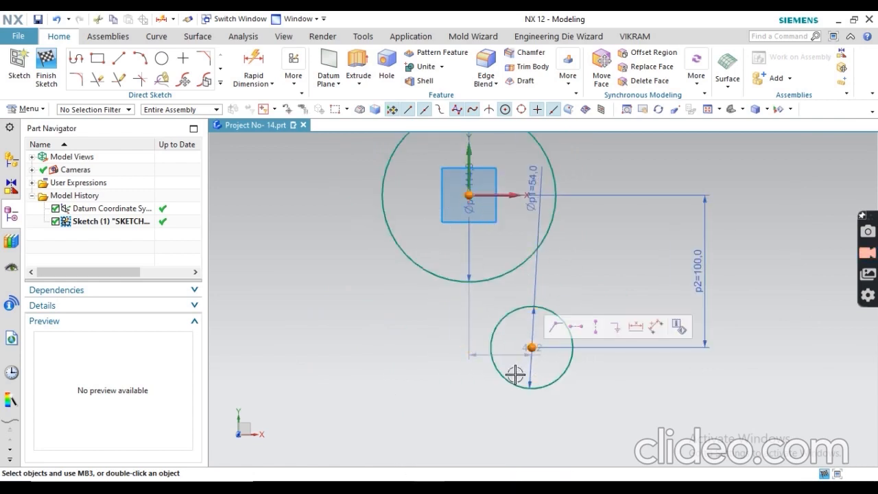
{"action": "left_click", "coordinate": [596, 327]}
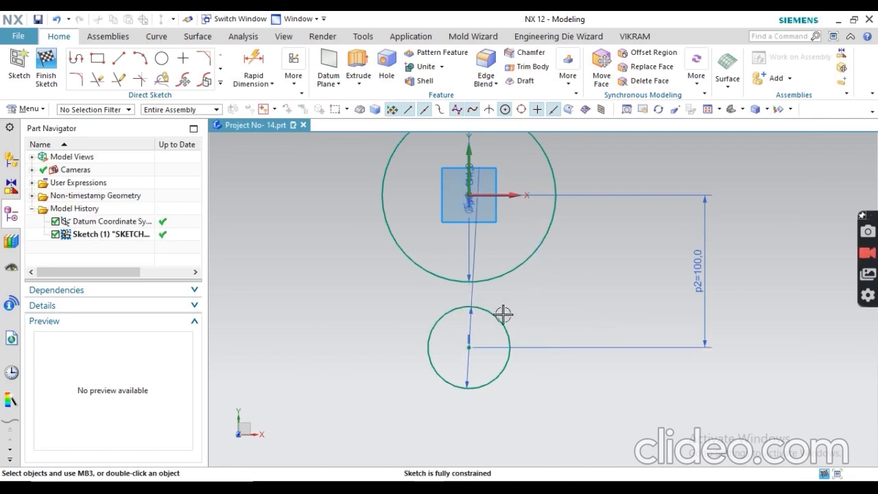
Draw two lines tangent to both circles, one on each side of the vertical axis
{"action": "scroll", "coordinate": [526, 320], "scroll_direction": "up", "scroll_amount": 3}
{"action": "scroll", "coordinate": [527, 321], "scroll_direction": "down", "scroll_amount": 6}
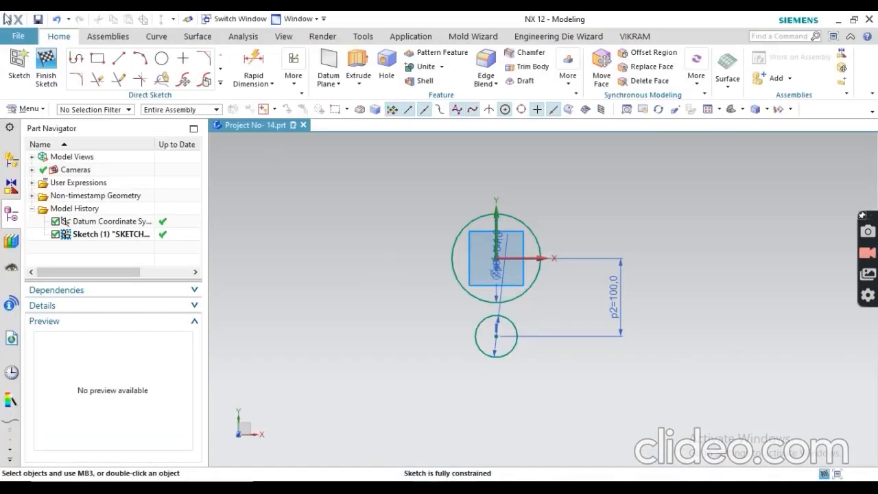
{"action": "left_click", "coordinate": [118, 58]}
{"action": "scroll", "coordinate": [459, 258], "scroll_direction": "up", "scroll_amount": 3}
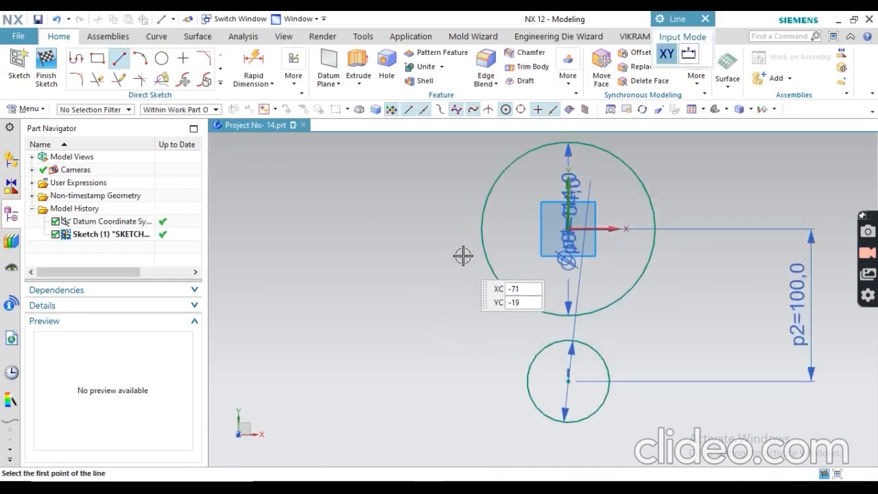
{"action": "left_click", "coordinate": [479, 240]}
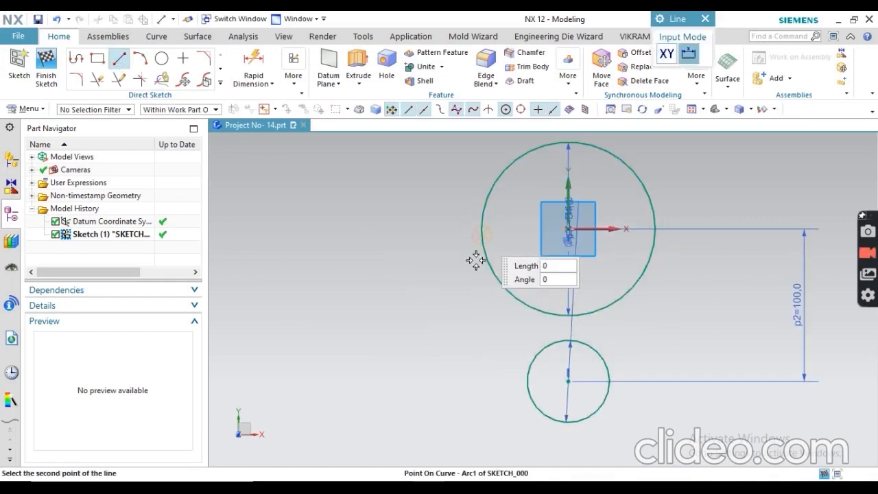
{"action": "left_click", "coordinate": [524, 396]}
{"action": "scroll", "coordinate": [418, 281], "scroll_direction": "down", "scroll_amount": 1}
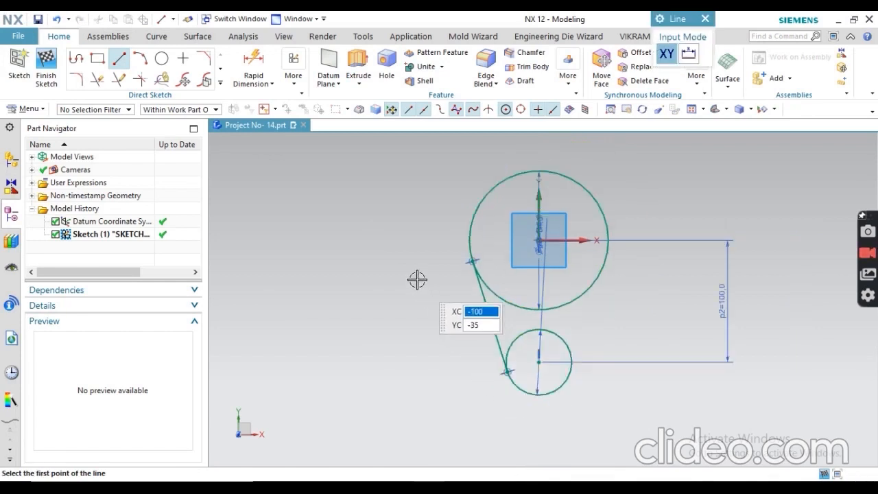
{"action": "scroll", "coordinate": [418, 282], "scroll_direction": "down", "scroll_amount": 2}
{"action": "left_click", "coordinate": [528, 282]}
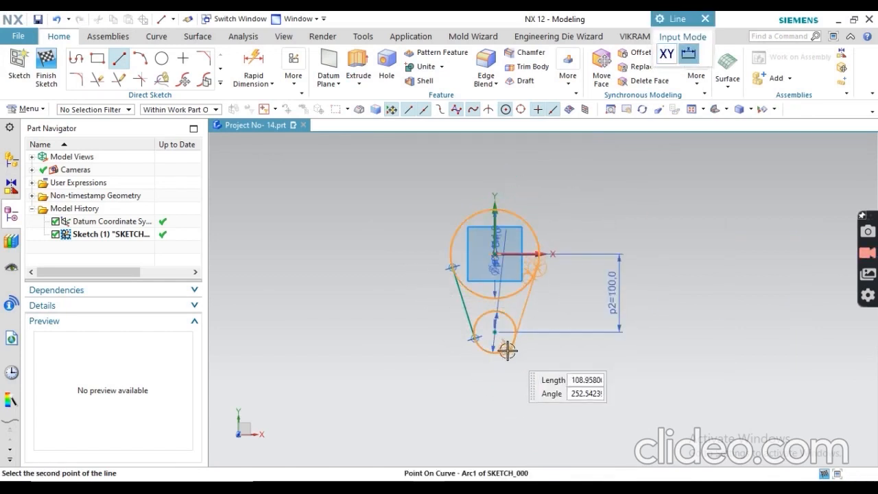
{"action": "scroll", "coordinate": [508, 347], "scroll_direction": "up", "scroll_amount": 3}
{"action": "left_click", "coordinate": [517, 333]}
{"action": "scroll", "coordinate": [517, 332], "scroll_direction": "down", "scroll_amount": 3}
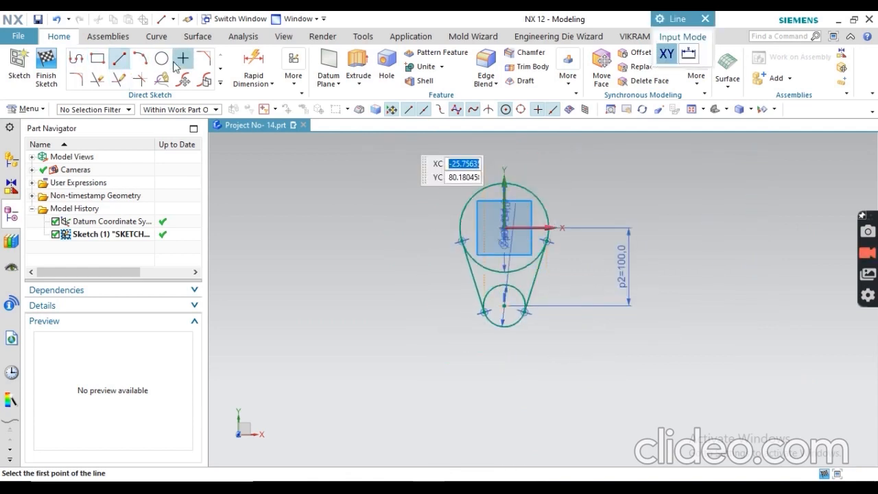
Trim the inner arcs of both circles to leave a closed teardrop outline, and finish the sketch
{"action": "left_click", "coordinate": [96, 80]}
{"action": "scroll", "coordinate": [504, 275], "scroll_direction": "down", "scroll_amount": 2}
{"action": "scroll", "coordinate": [496, 204], "scroll_direction": "up", "scroll_amount": 4}
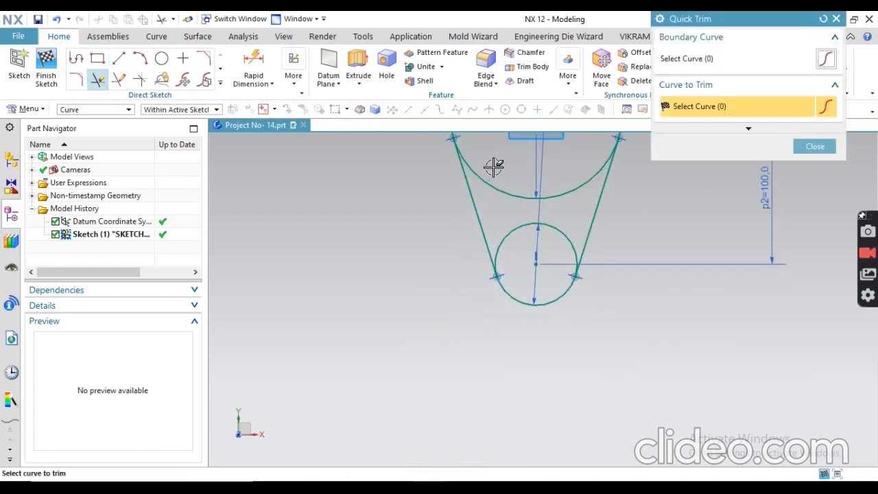
{"action": "left_click_drag", "start_coordinate": [512, 248], "coordinate": [519, 262]}
{"action": "scroll", "coordinate": [545, 240], "scroll_direction": "down", "scroll_amount": 2}
{"action": "scroll", "coordinate": [513, 261], "scroll_direction": "up", "scroll_amount": 10}
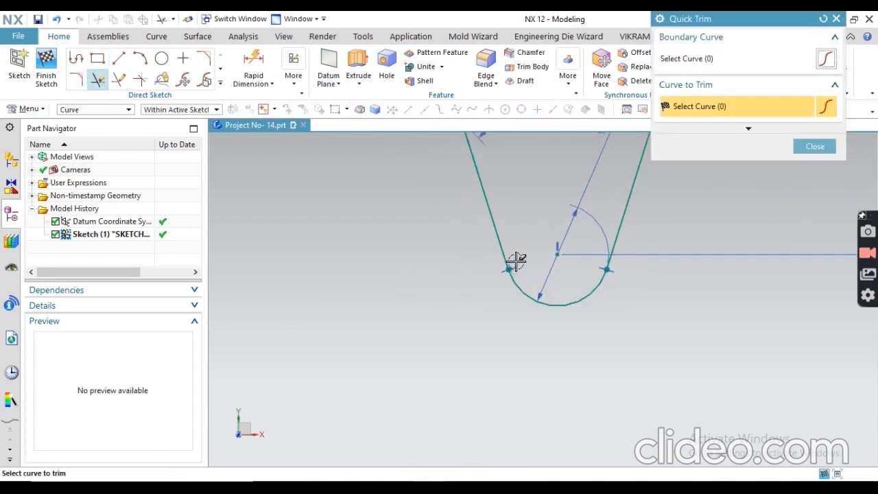
{"action": "scroll", "coordinate": [337, 391], "scroll_direction": "down", "scroll_amount": 5}
{"action": "scroll", "coordinate": [337, 392], "scroll_direction": "up", "scroll_amount": 4}
{"action": "scroll", "coordinate": [470, 387], "scroll_direction": "down", "scroll_amount": 6}
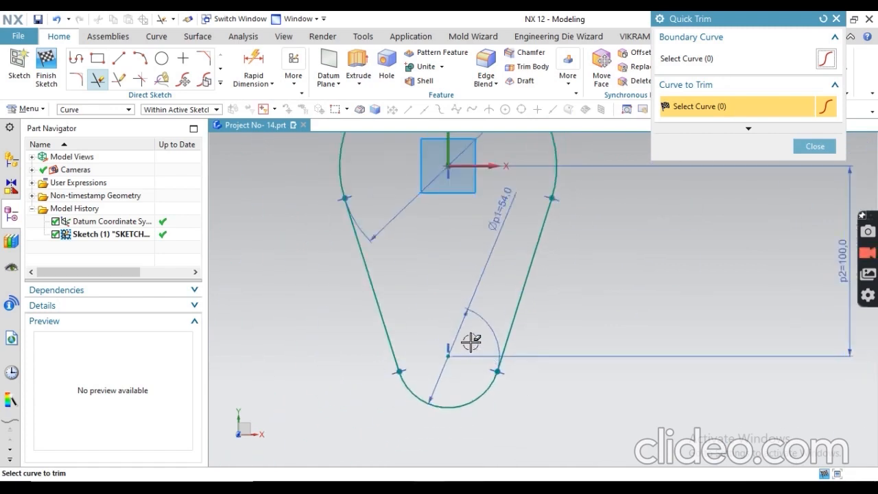
{"action": "left_click", "coordinate": [815, 146]}
{"action": "left_click", "coordinate": [46, 66]}
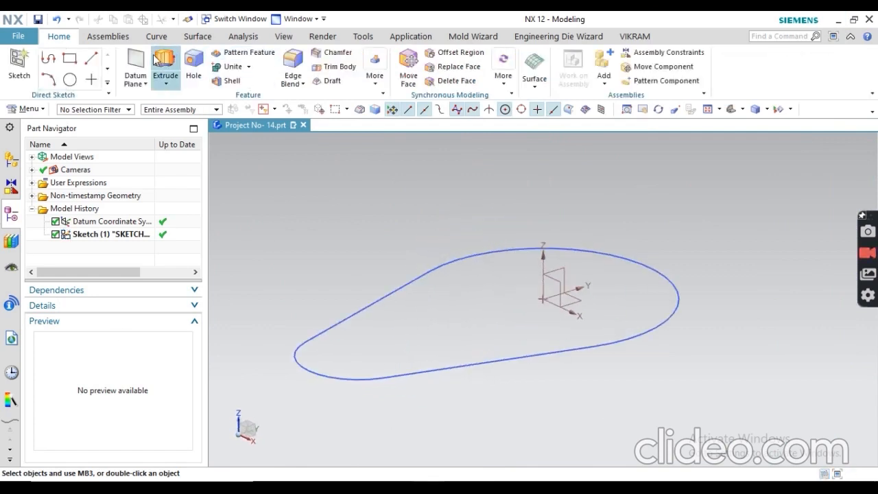
Check the base plate's thickness in the PDF drawing and extrude the closed teardrop profile 25 mm as a solid
{"action": "left_click", "coordinate": [451, 260]}
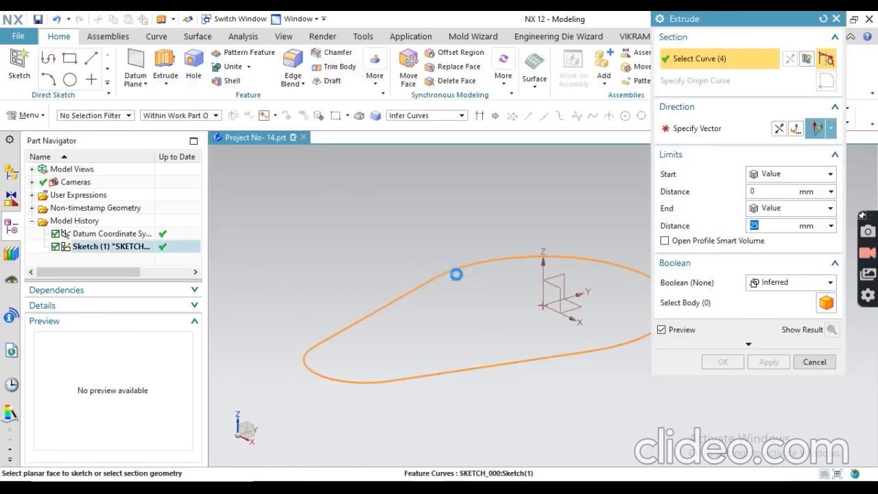
{"action": "key", "text": "alt+Tab"}
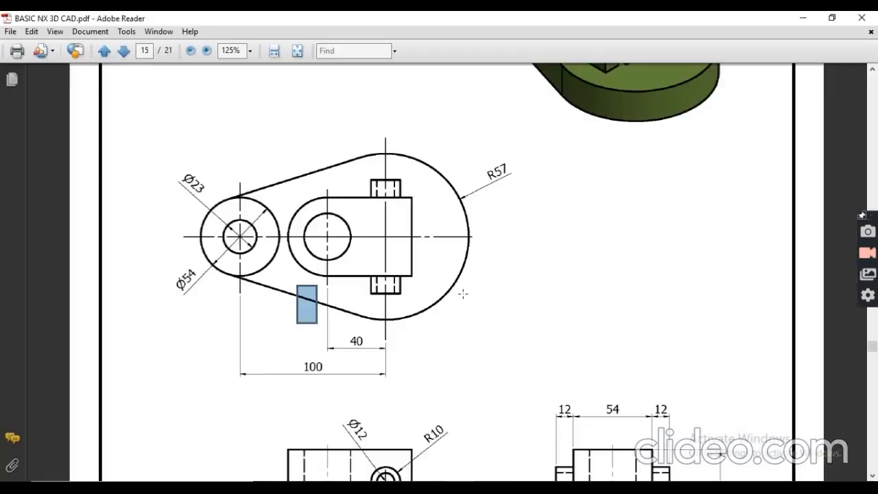
{"action": "scroll", "coordinate": [429, 292], "scroll_direction": "down", "scroll_amount": 5}
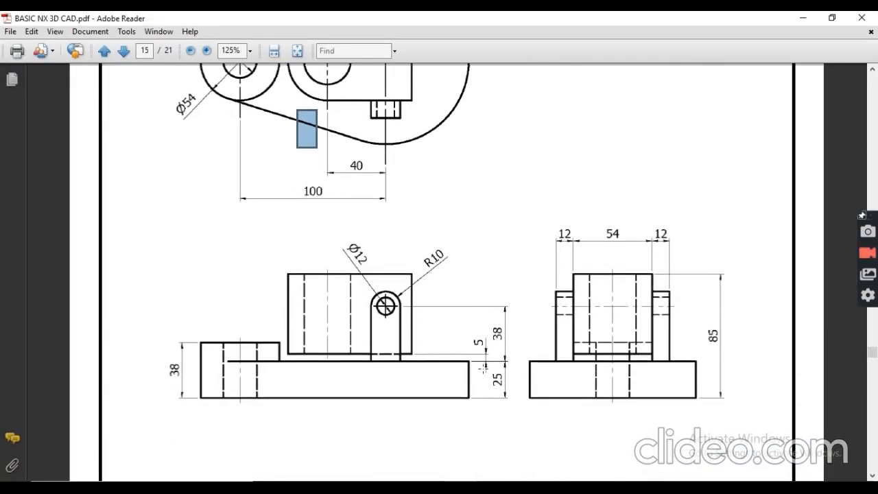
{"action": "scroll", "coordinate": [482, 370], "scroll_direction": "down", "scroll_amount": 1}
{"action": "left_click_drag", "start_coordinate": [513, 349], "coordinate": [515, 357]}
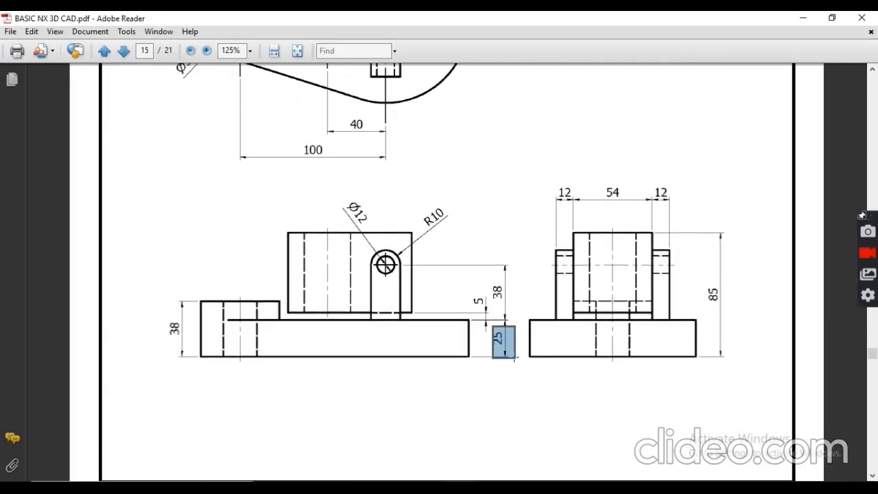
{"action": "left_click", "coordinate": [458, 415]}
{"action": "left_click", "coordinate": [432, 488]}
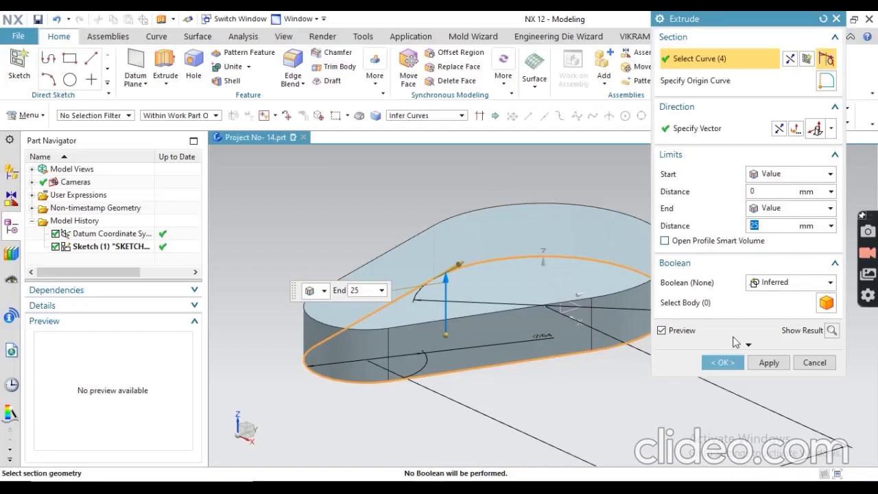
{"action": "left_click", "coordinate": [723, 362]}
{"action": "scroll", "coordinate": [410, 272], "scroll_direction": "up", "scroll_amount": 2}
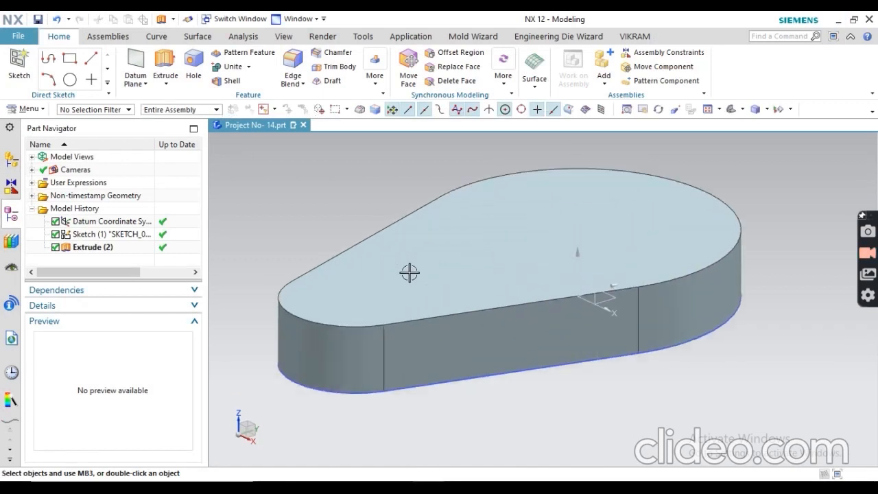
After checking the boss in the PDF drawing, sketch a circle on the plate's top face matching the narrow end's arc, and finish the sketch
{"action": "key", "text": "alt+Tab"}
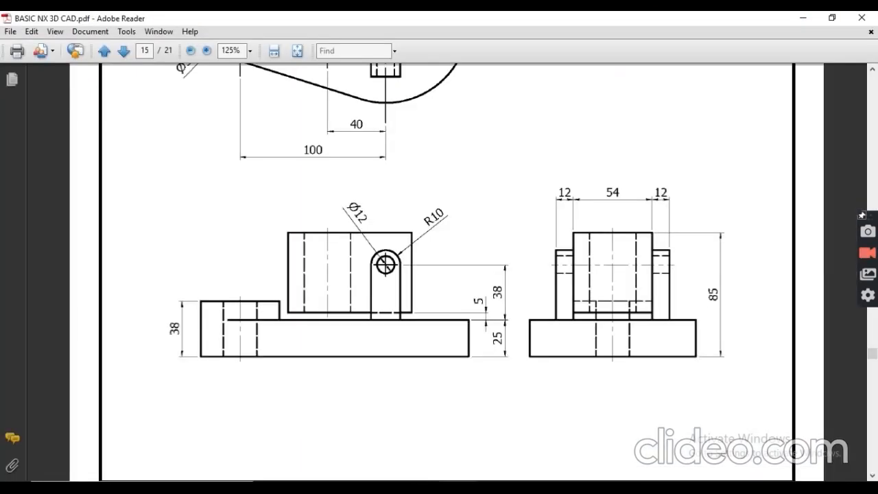
{"action": "scroll", "coordinate": [317, 302], "scroll_direction": "up", "scroll_amount": 5}
{"action": "scroll", "coordinate": [260, 329], "scroll_direction": "down", "scroll_amount": 2}
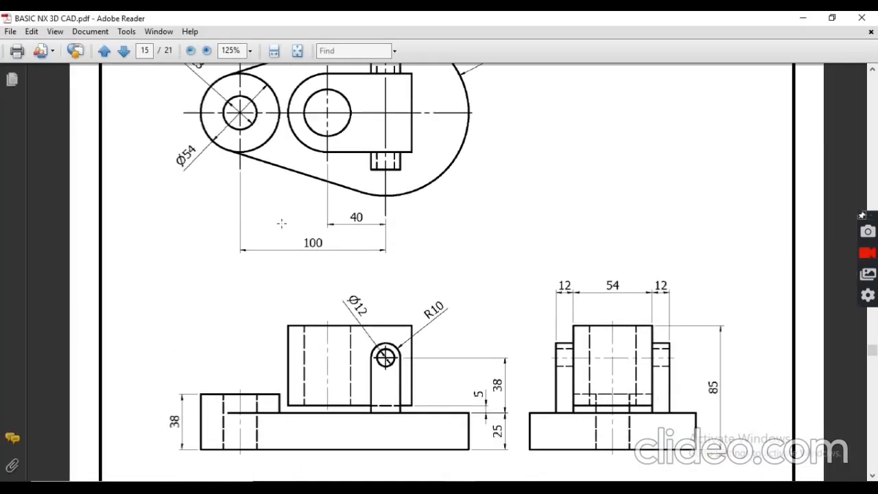
{"action": "left_click_drag", "start_coordinate": [185, 367], "coordinate": [292, 421]}
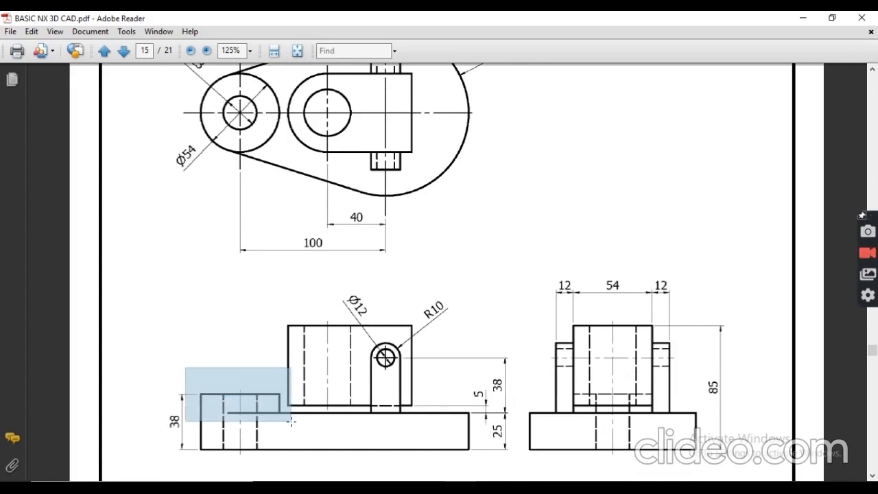
{"action": "scroll", "coordinate": [289, 421], "scroll_direction": "up", "scroll_amount": 4}
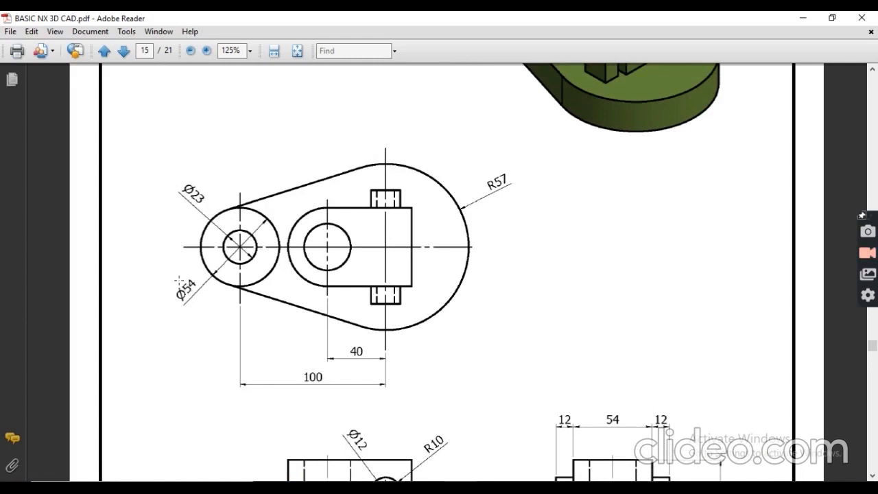
{"action": "left_click_drag", "start_coordinate": [216, 323], "coordinate": [170, 281]}
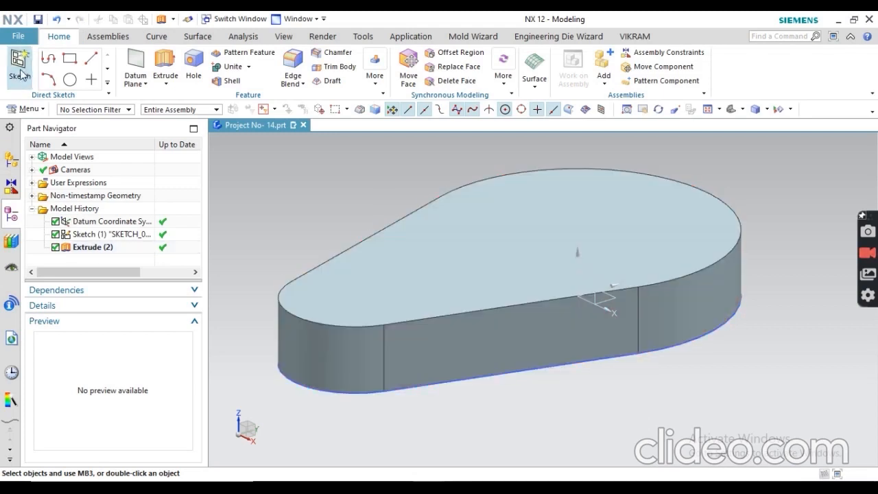
{"action": "left_click", "coordinate": [353, 297]}
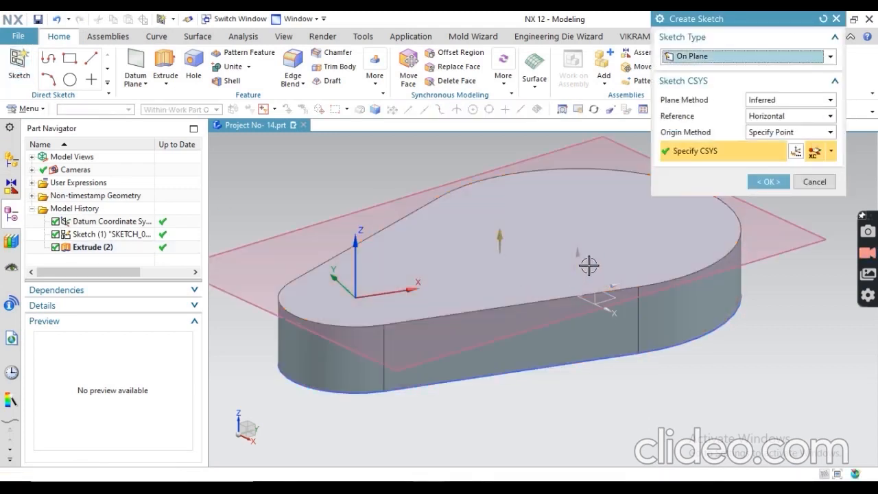
{"action": "left_click", "coordinate": [768, 181]}
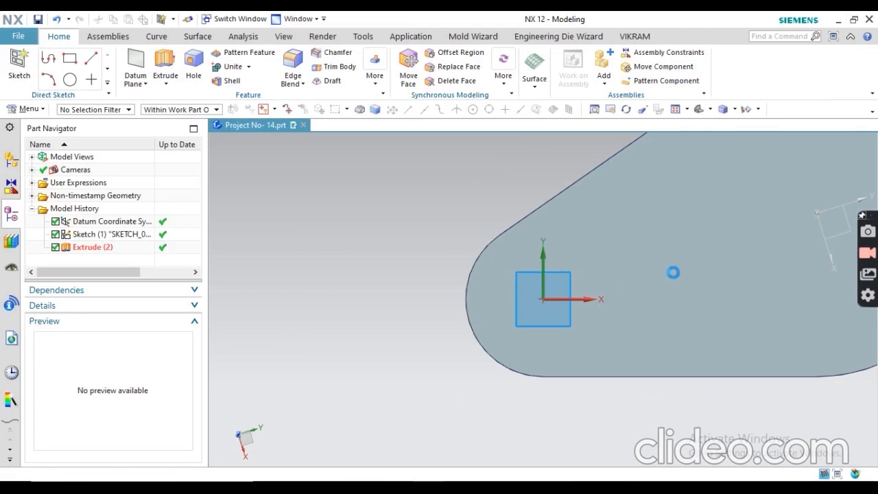
{"action": "left_click", "coordinate": [162, 59]}
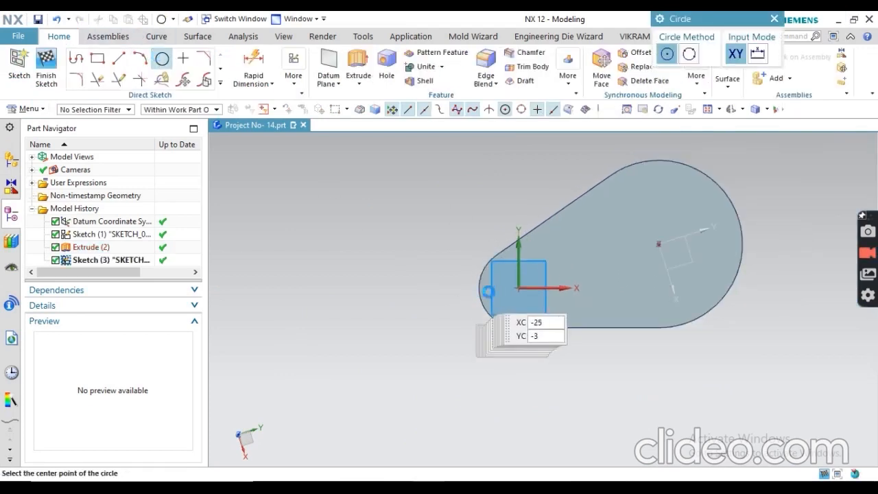
{"action": "left_click", "coordinate": [521, 288]}
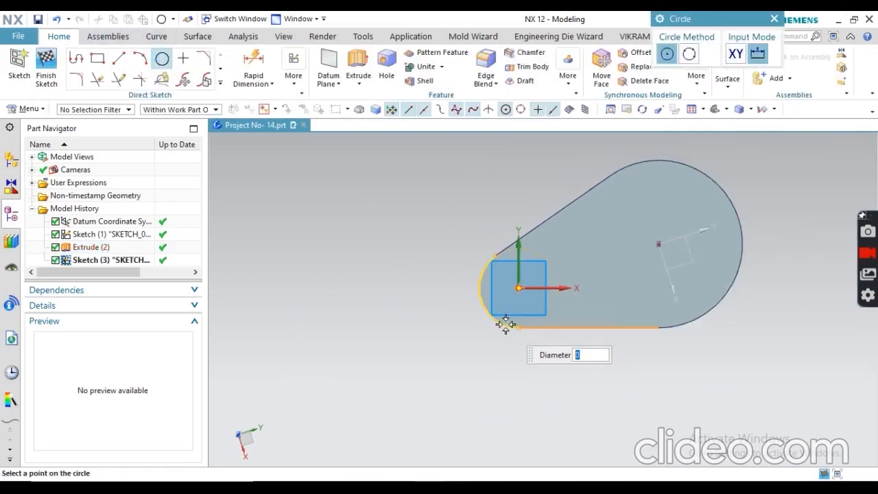
{"action": "left_click", "coordinate": [499, 323]}
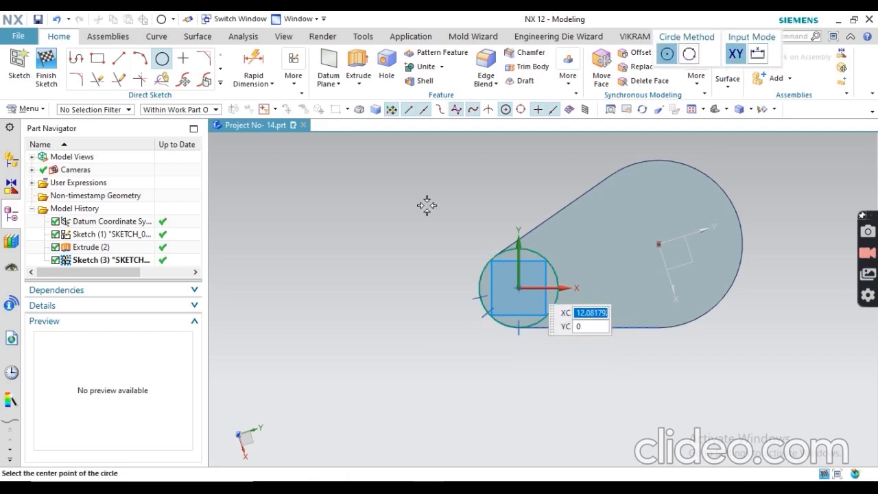
{"action": "left_click", "coordinate": [47, 63]}
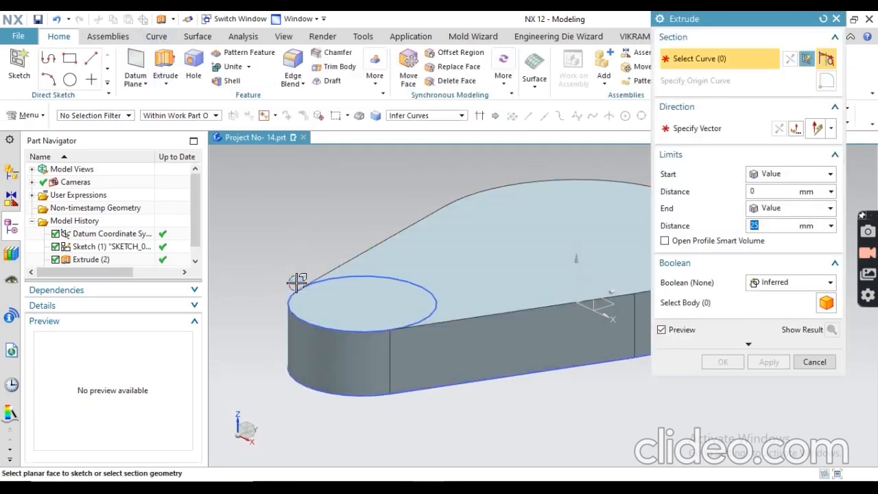
Extrude the circle by 38-25 mm per the PDF drawing as a boss united with the plate, and hide its sketch
{"action": "left_click", "coordinate": [337, 276]}
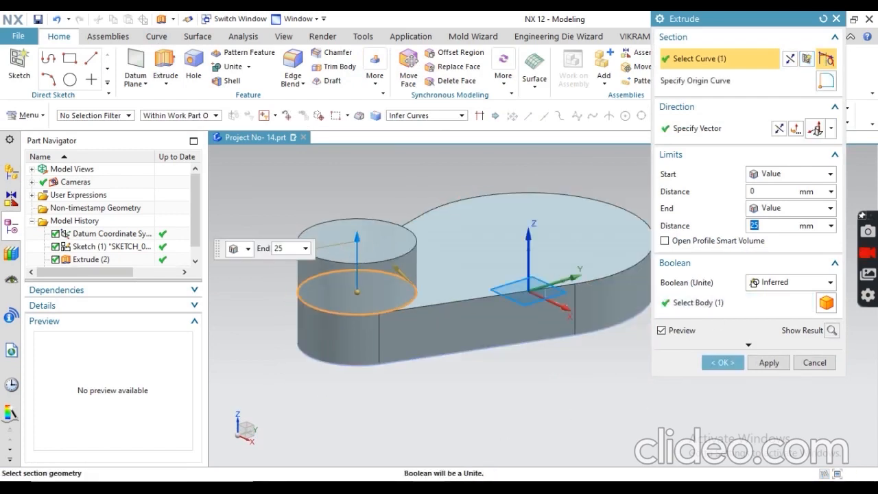
{"action": "left_click", "coordinate": [447, 488]}
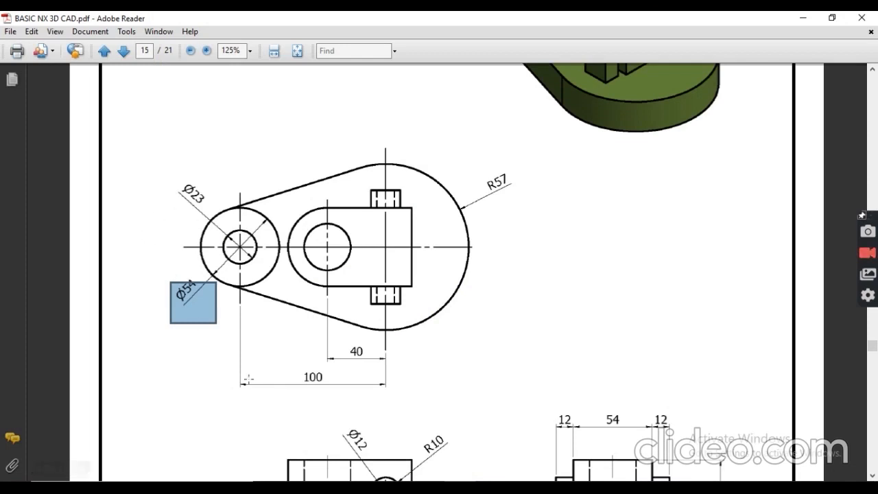
{"action": "scroll", "coordinate": [248, 377], "scroll_direction": "down", "scroll_amount": 5}
{"action": "left_click", "coordinate": [189, 371]}
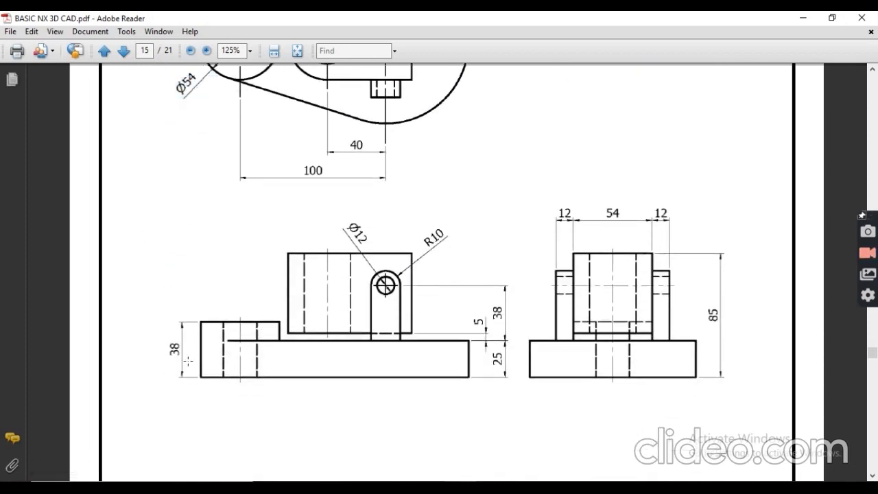
{"action": "left_click_drag", "start_coordinate": [189, 364], "coordinate": [191, 365]}
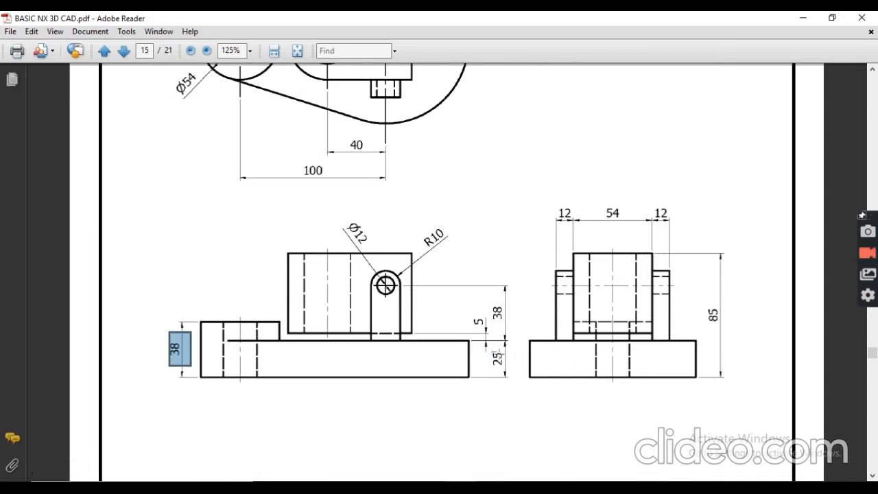
{"action": "left_click_drag", "start_coordinate": [517, 350], "coordinate": [490, 374]}
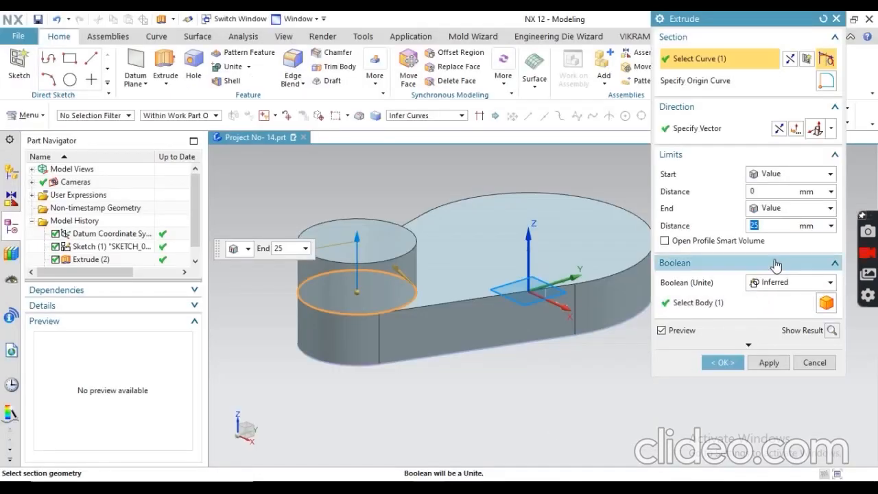
{"action": "left_click", "coordinate": [752, 225]}
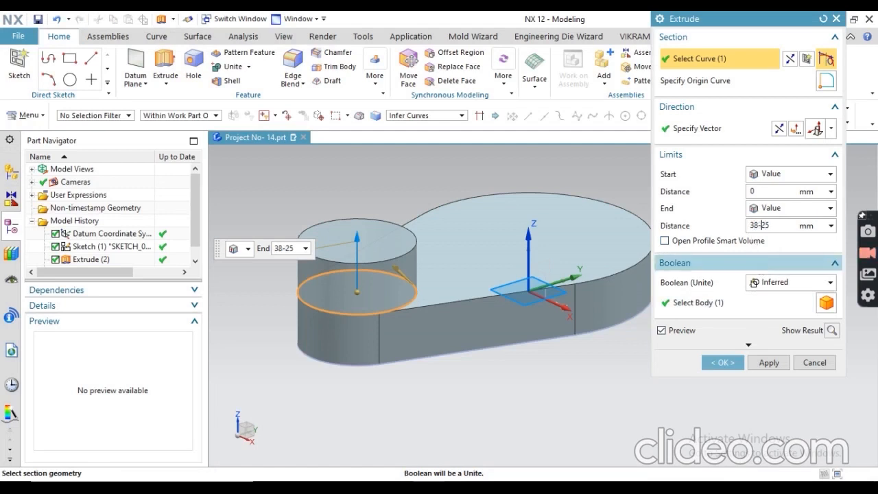
{"action": "left_click", "coordinate": [825, 331]}
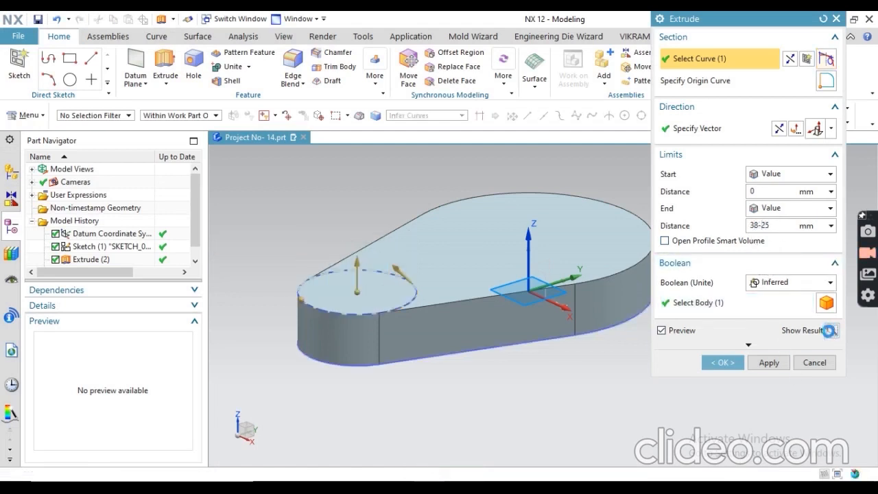
{"action": "left_click", "coordinate": [739, 362]}
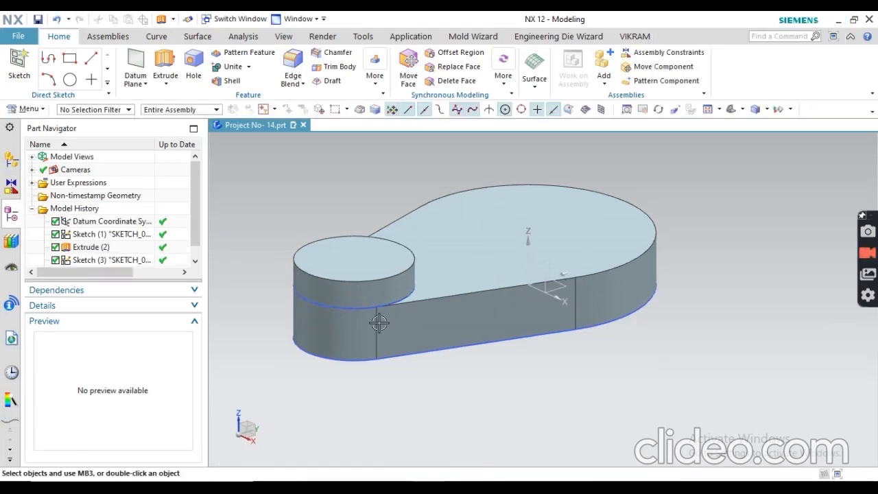
{"action": "left_click", "coordinate": [361, 305]}
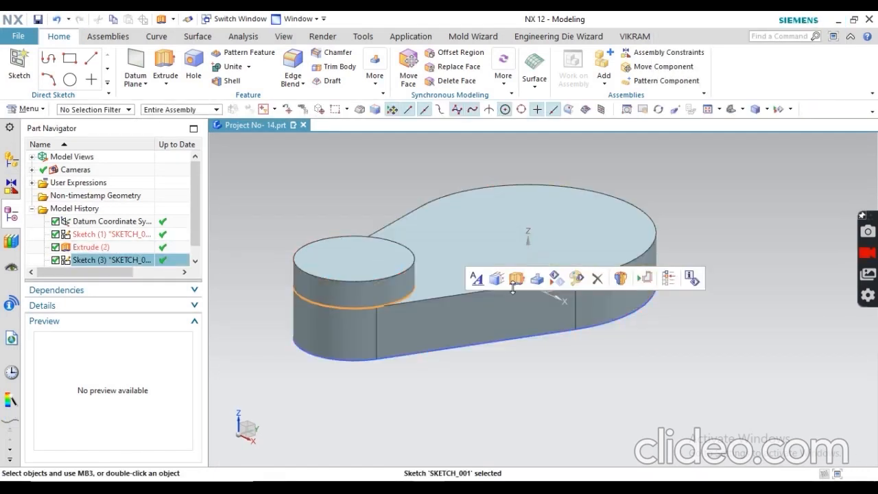
{"action": "left_click", "coordinate": [555, 278]}
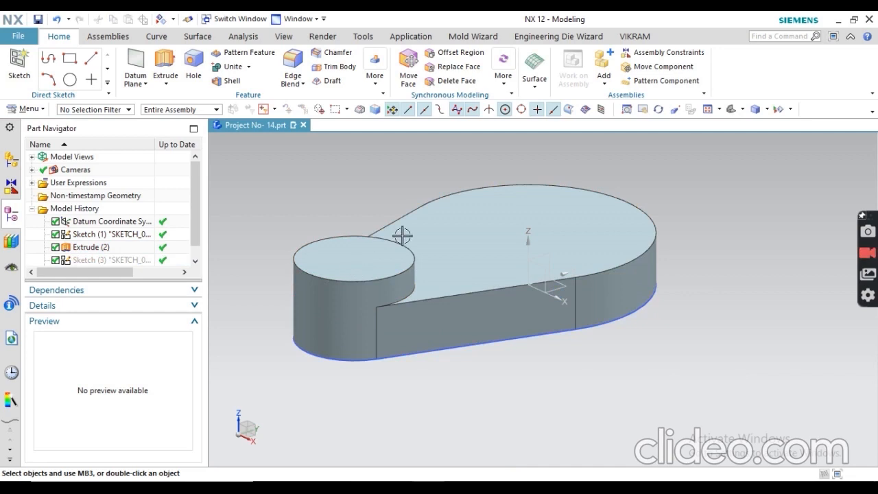
Sketch a 23 mm diameter circle centred on the boss's top face, per the PDF drawing, and finish the sketch
{"action": "left_click", "coordinate": [19, 65]}
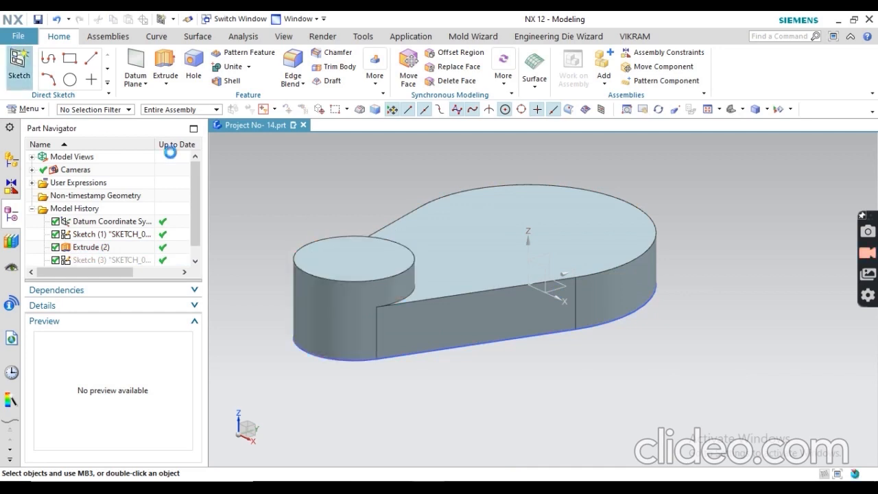
{"action": "left_click", "coordinate": [380, 263]}
{"action": "left_click", "coordinate": [783, 182]}
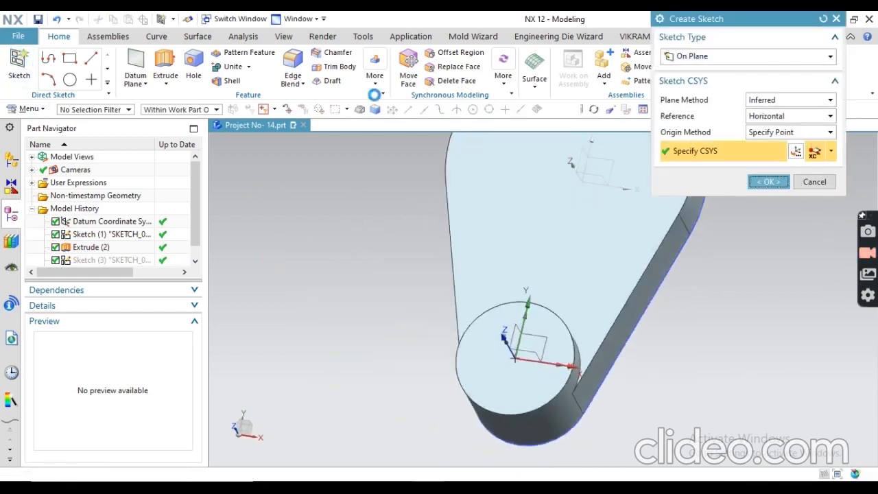
{"action": "left_click", "coordinate": [162, 58]}
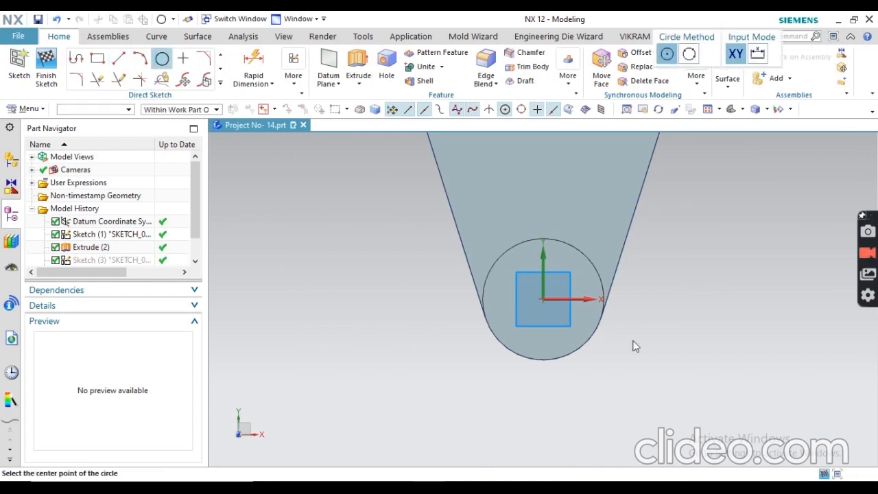
{"action": "left_click", "coordinate": [543, 299]}
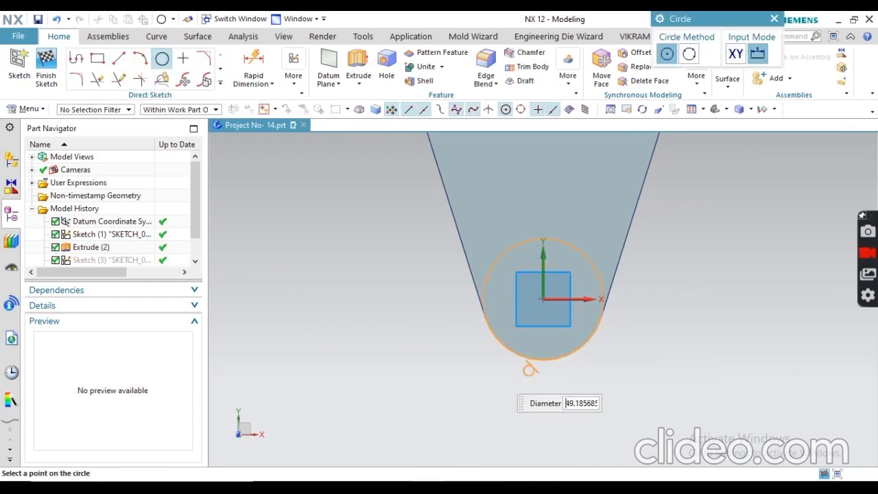
{"action": "key", "text": "alt+Tab"}
{"action": "scroll", "coordinate": [219, 341], "scroll_direction": "up", "scroll_amount": 2}
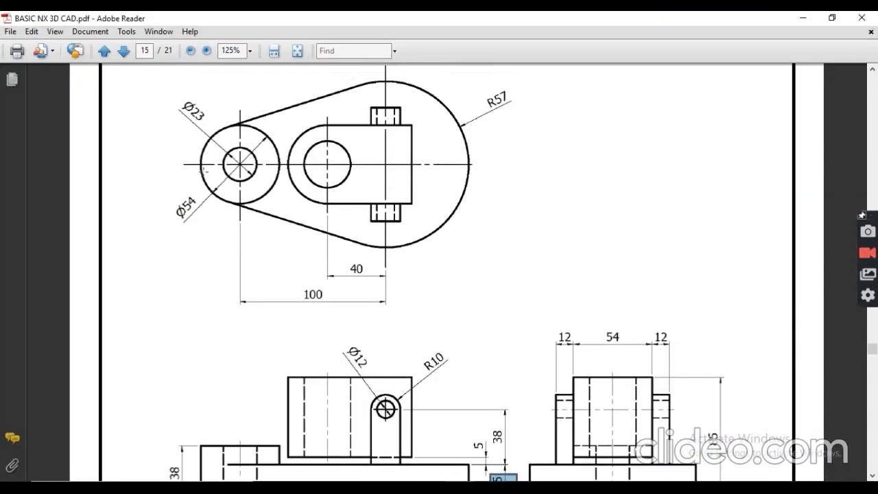
{"action": "left_click_drag", "start_coordinate": [168, 92], "coordinate": [217, 131]}
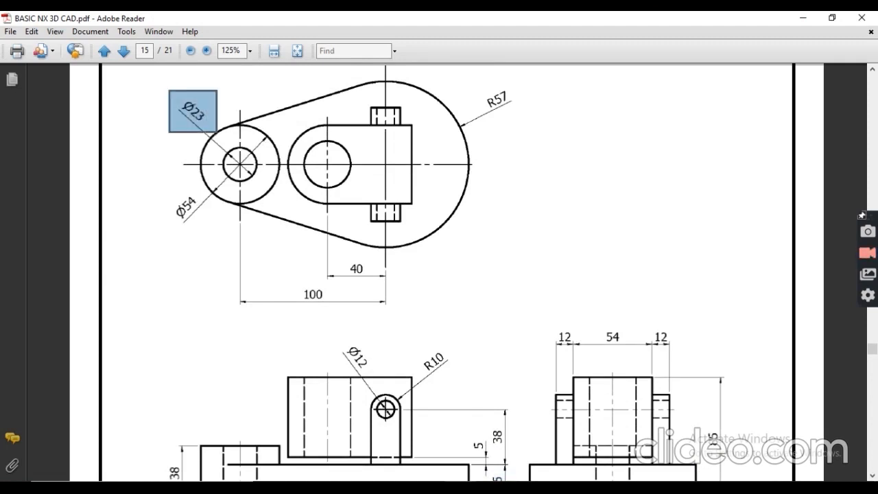
{"action": "key", "text": "alt+Tab"}
{"action": "type", "text": "23"}
{"action": "key", "text": "Return"}
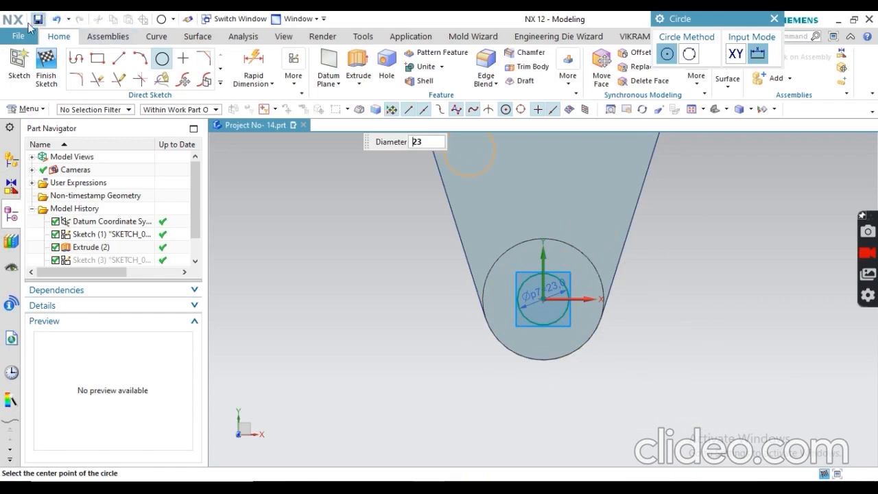
{"action": "left_click", "coordinate": [46, 66]}
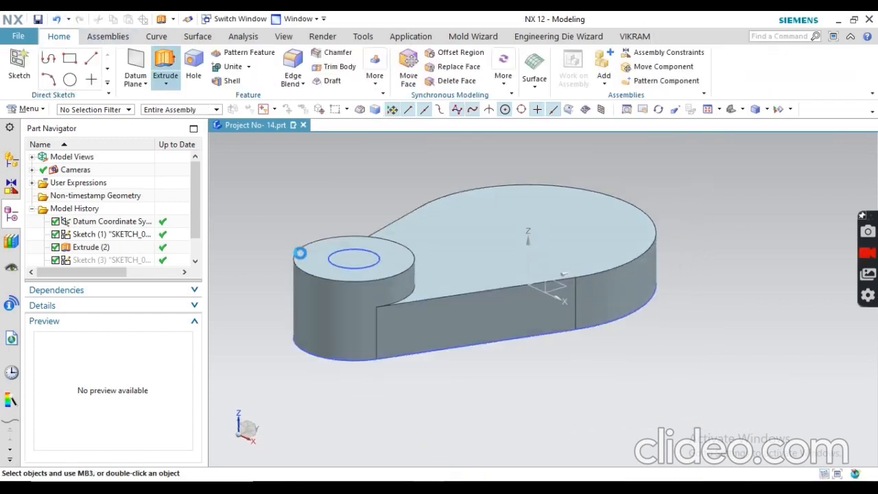
Extrude the 23 mm circle on the boss downward with the Until Next limit, subtracting it from the body as a hole
{"action": "left_click", "coordinate": [336, 261]}
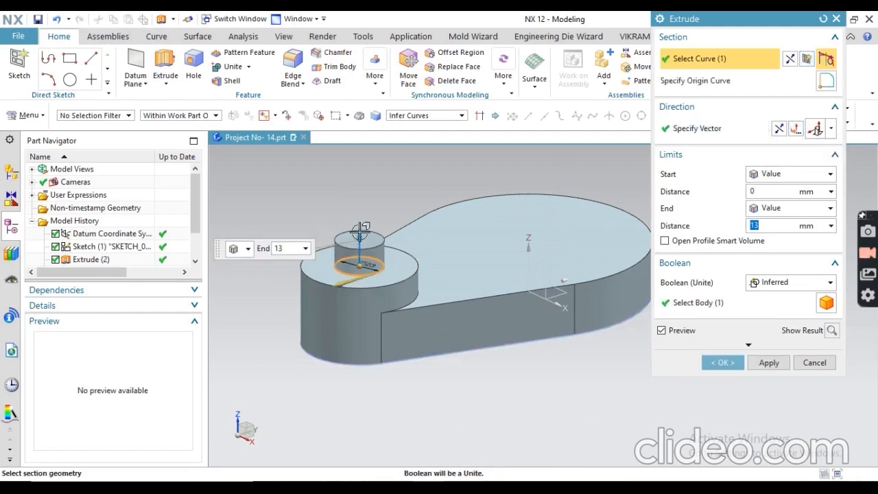
{"action": "left_click", "coordinate": [779, 128]}
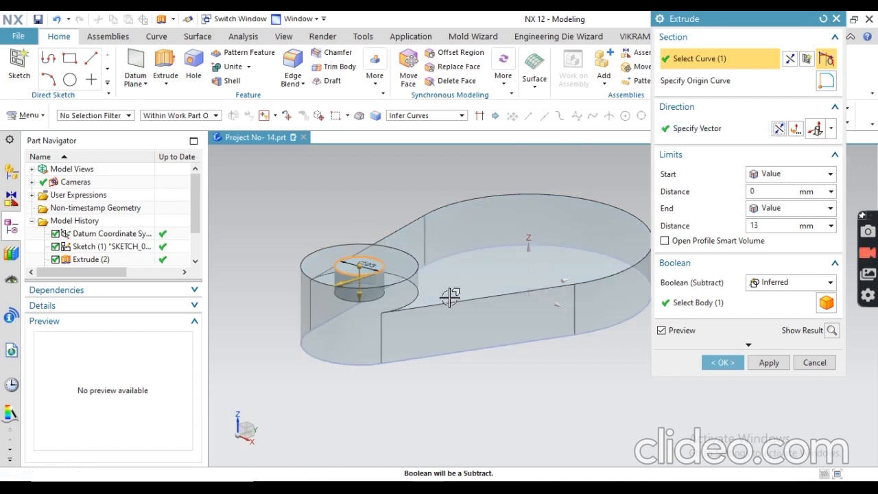
{"action": "left_click_drag", "start_coordinate": [359, 297], "coordinate": [434, 298]}
{"action": "left_click", "coordinate": [782, 209]}
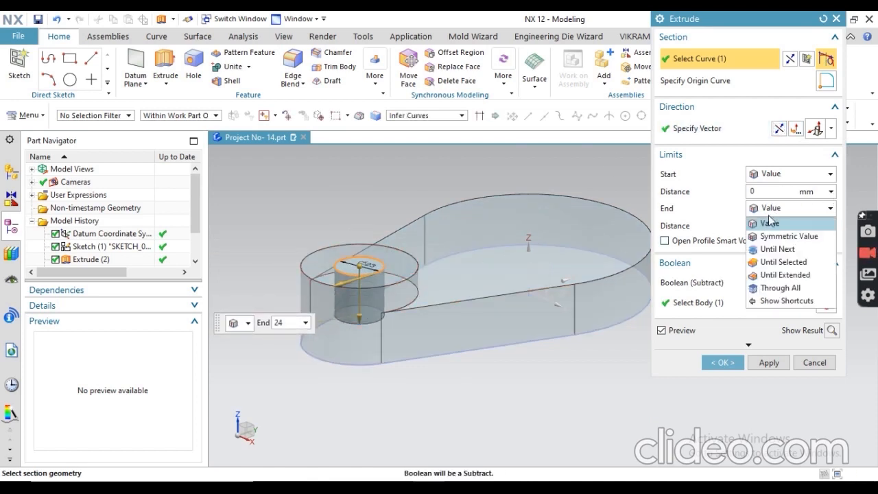
{"action": "left_click", "coordinate": [774, 249]}
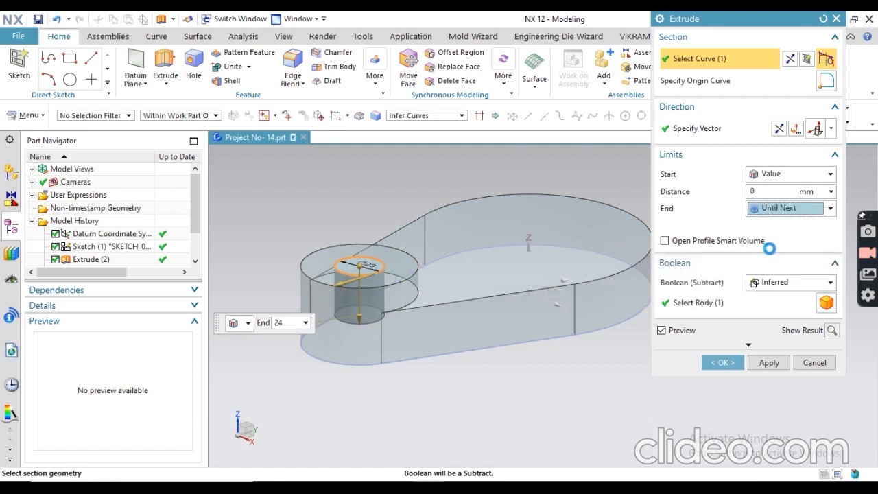
{"action": "left_click", "coordinate": [742, 346]}
{"action": "mouse_move", "coordinate": [663, 388]}
{"action": "middle_mouse_down"}
{"action": "mouse_move", "coordinate": [498, 400]}
{"action": "mouse_move", "coordinate": [486, 391]}
{"action": "mouse_move", "coordinate": [486, 354]}
{"action": "middle_mouse_up"}
{"action": "scroll", "coordinate": [484, 348], "scroll_direction": "down", "scroll_amount": 3}
{"action": "scroll", "coordinate": [418, 275], "scroll_direction": "up", "scroll_amount": 3}
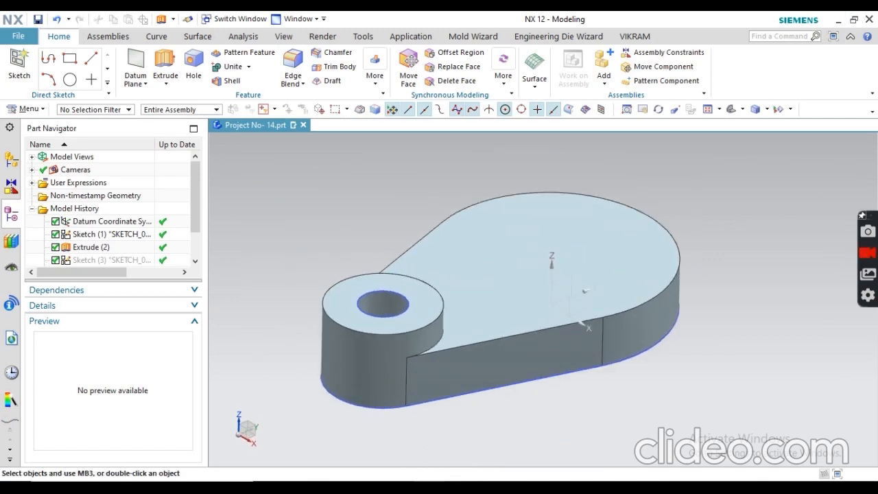
Switch to the PDF drawing and examine the upper block's shape in the isometric and top views of page 15
{"action": "left_click", "coordinate": [430, 487]}
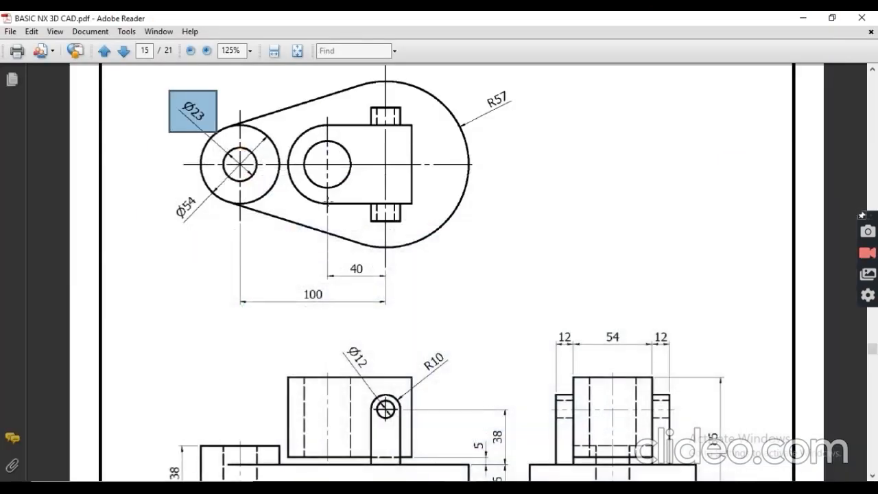
{"action": "scroll", "coordinate": [398, 263], "scroll_direction": "up", "scroll_amount": 2}
{"action": "scroll", "coordinate": [397, 263], "scroll_direction": "down", "scroll_amount": 2}
{"action": "scroll", "coordinate": [398, 263], "scroll_direction": "up", "scroll_amount": 8}
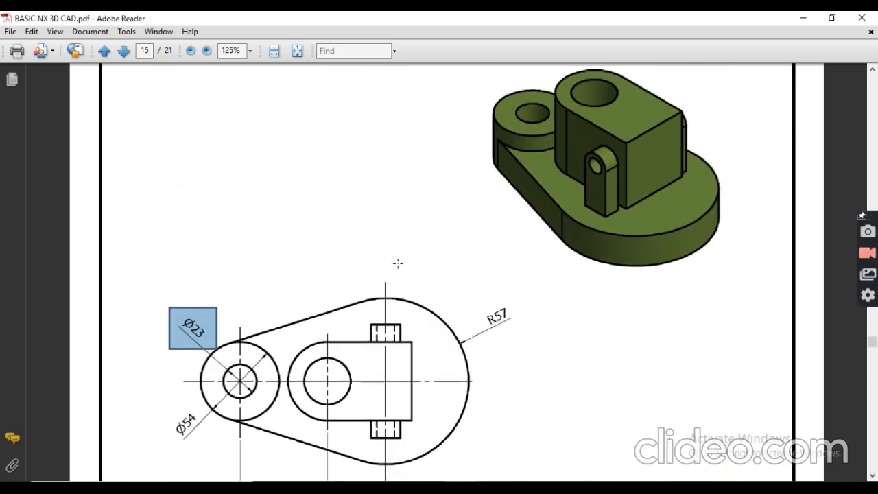
{"action": "scroll", "coordinate": [397, 263], "scroll_direction": "up", "scroll_amount": 3}
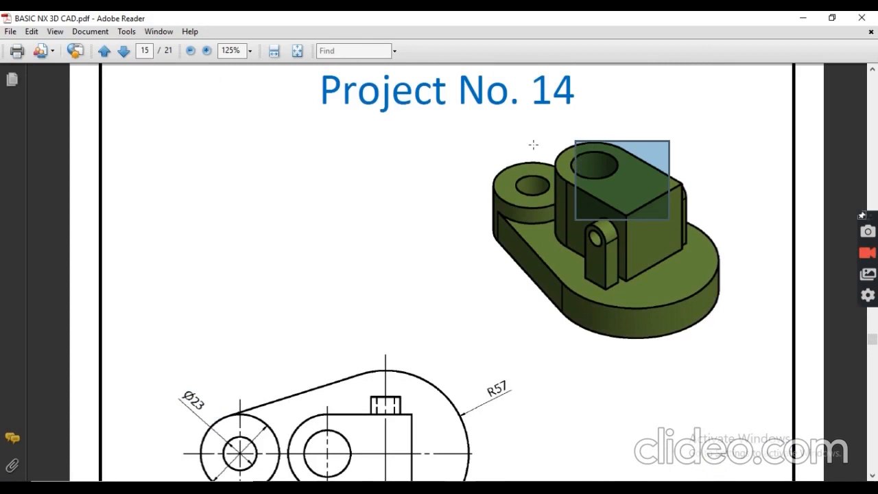
{"action": "scroll", "coordinate": [274, 247], "scroll_direction": "down", "scroll_amount": 3}
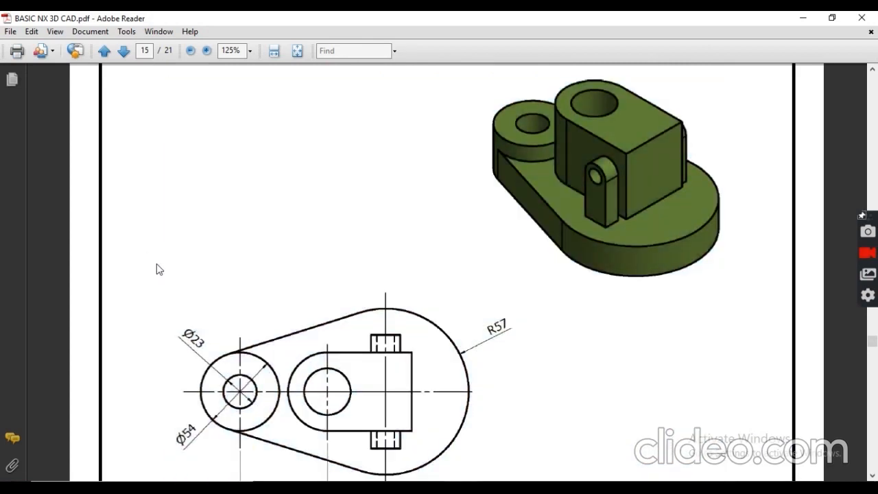
{"action": "scroll", "coordinate": [268, 288], "scroll_direction": "down", "scroll_amount": 3}
{"action": "scroll", "coordinate": [379, 305], "scroll_direction": "down", "scroll_amount": 3}
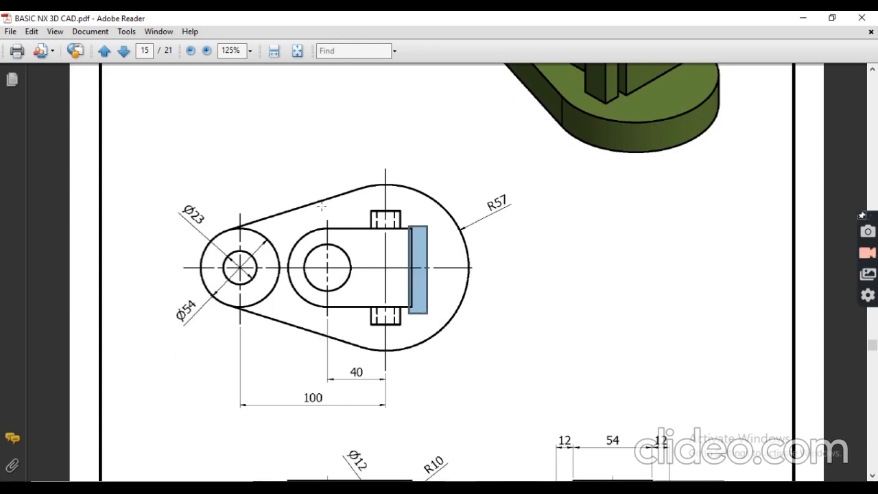
{"action": "scroll", "coordinate": [555, 282], "scroll_direction": "up", "scroll_amount": 1}
{"action": "scroll", "coordinate": [554, 282], "scroll_direction": "down", "scroll_amount": 2}
{"action": "scroll", "coordinate": [555, 281], "scroll_direction": "down", "scroll_amount": 7}
Examine the upper block's width and height in the side view and its arc centre's offset in the top view
{"action": "left_click_drag", "start_coordinate": [590, 246], "coordinate": [622, 290]}
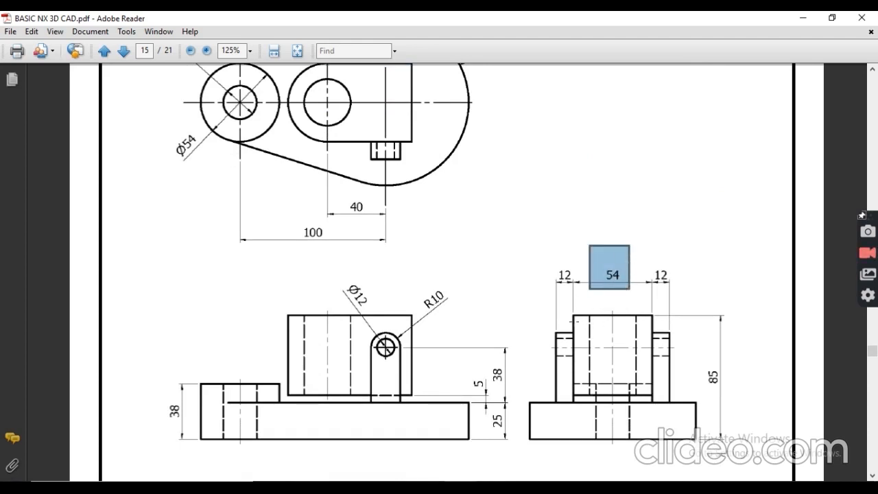
{"action": "left_click_drag", "start_coordinate": [567, 354], "coordinate": [573, 396]}
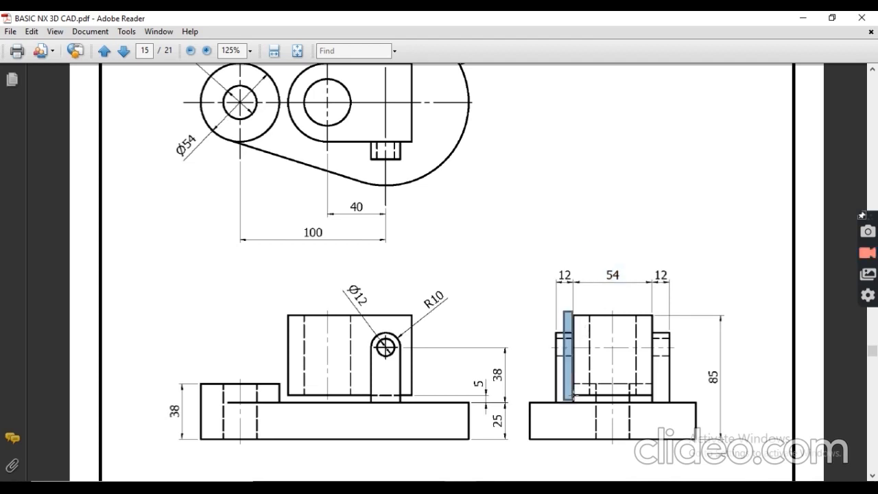
{"action": "left_click", "coordinate": [532, 257]}
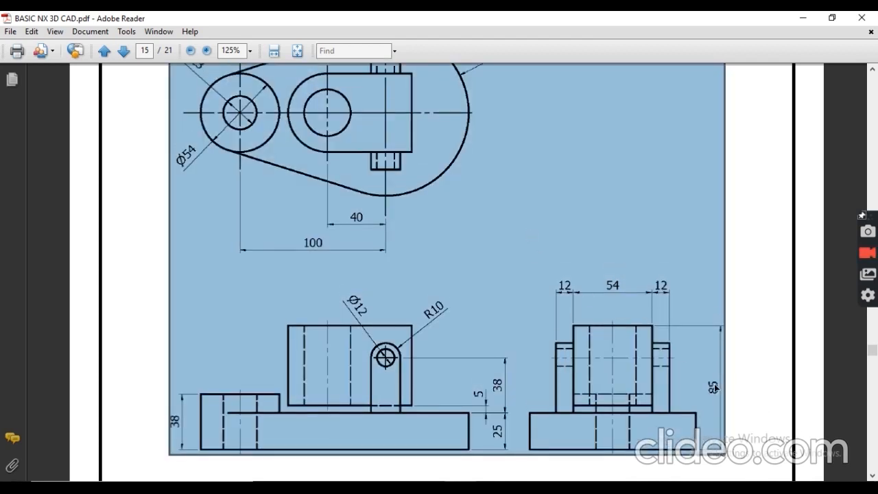
{"action": "scroll", "coordinate": [347, 180], "scroll_direction": "up", "scroll_amount": 3}
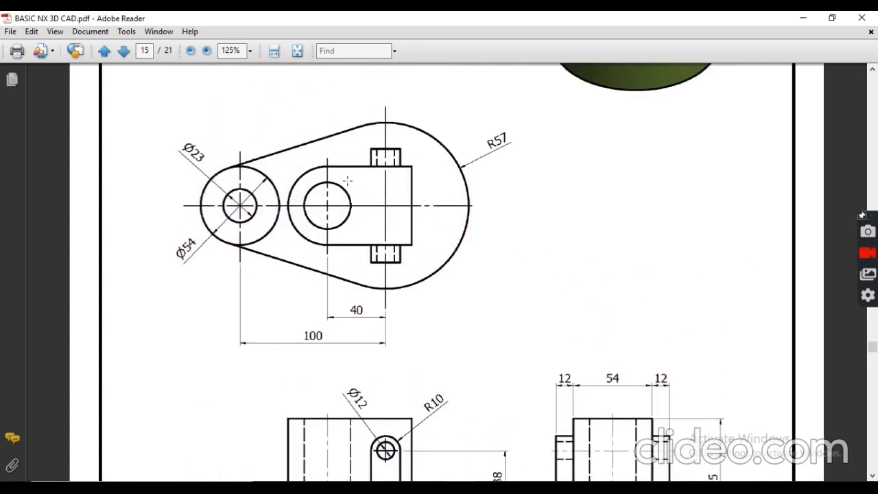
{"action": "left_click_drag", "start_coordinate": [326, 304], "coordinate": [388, 316]}
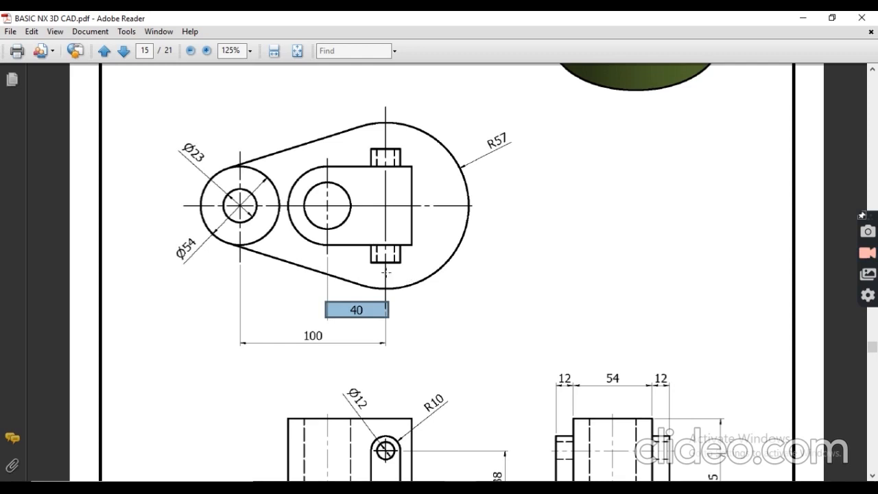
{"action": "left_click_drag", "start_coordinate": [411, 275], "coordinate": [422, 317]}
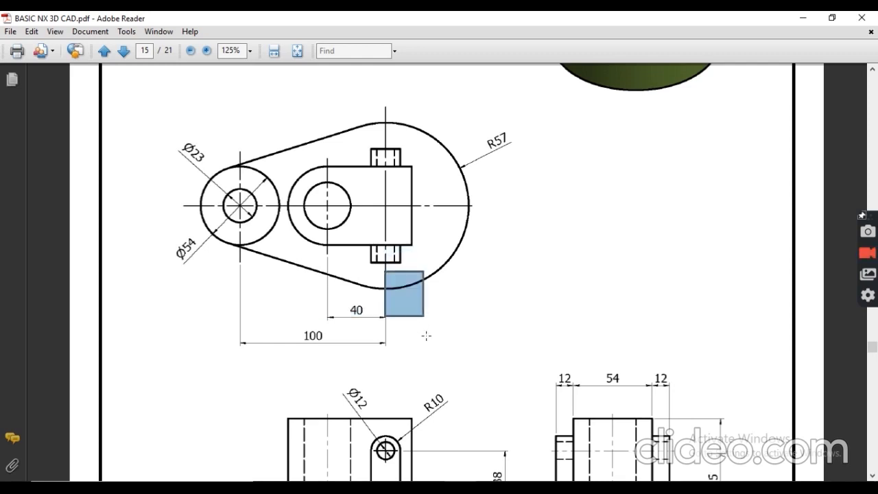
{"action": "left_click", "coordinate": [151, 225]}
{"action": "scroll", "coordinate": [240, 263], "scroll_direction": "up", "scroll_amount": 3}
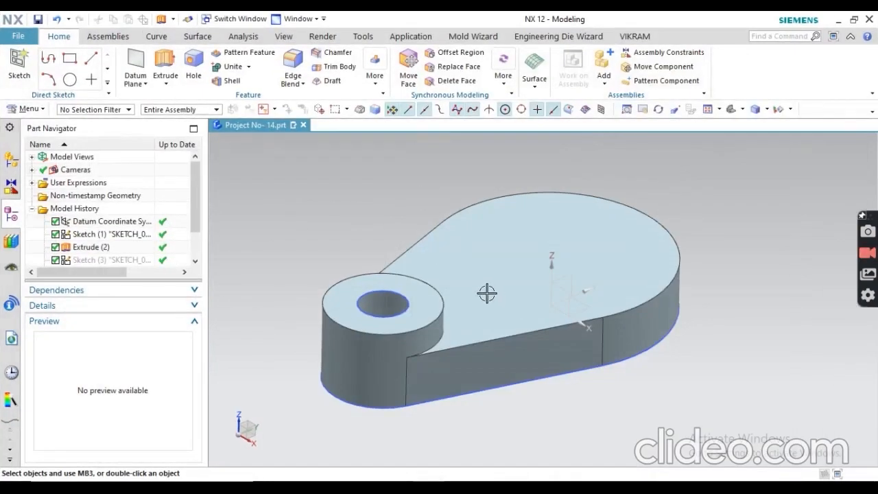
{"action": "middle_click_drag", "start_coordinate": [486, 293], "coordinate": [449, 304]}
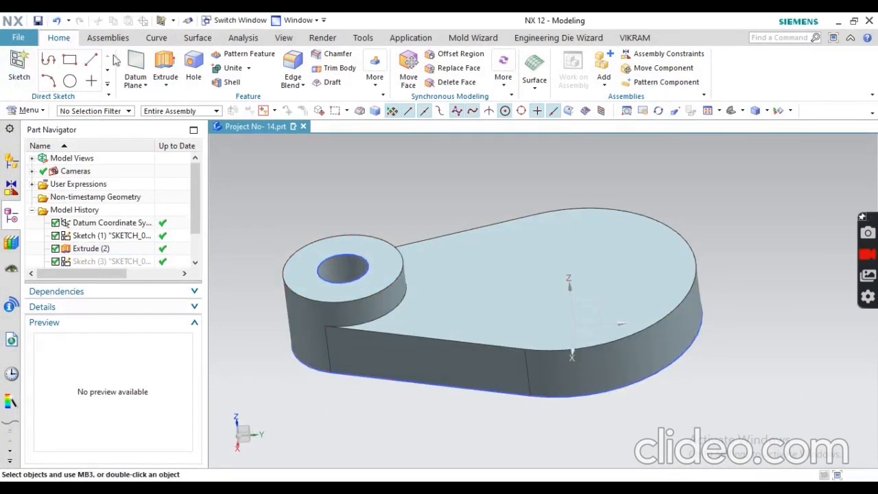
{"action": "left_click", "coordinate": [19, 71]}
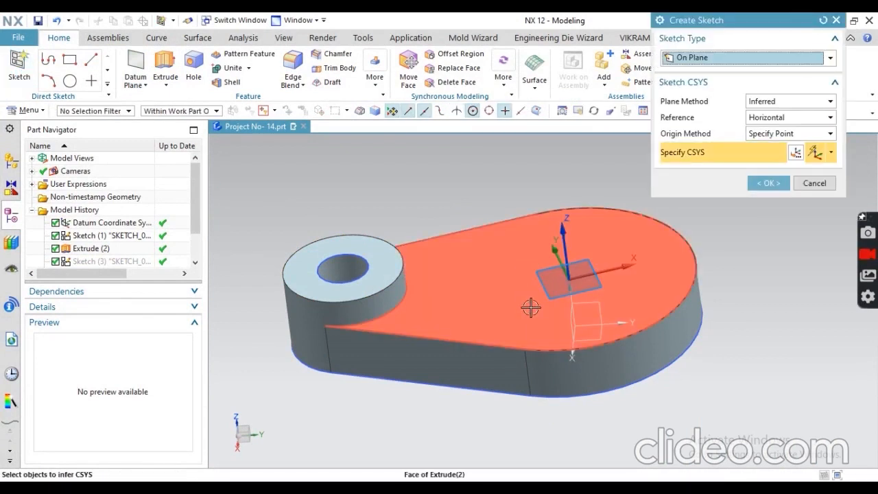
{"action": "mouse_move", "coordinate": [464, 226]}
{"action": "middle_mouse_down"}
{"action": "mouse_move", "coordinate": [470, 210]}
{"action": "mouse_move", "coordinate": [463, 224]}
{"action": "middle_mouse_up"}
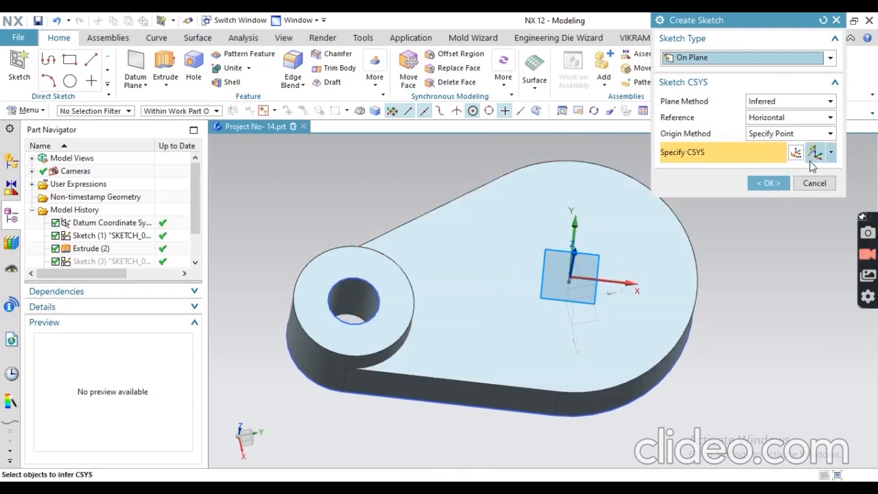
{"action": "left_click", "coordinate": [830, 153]}
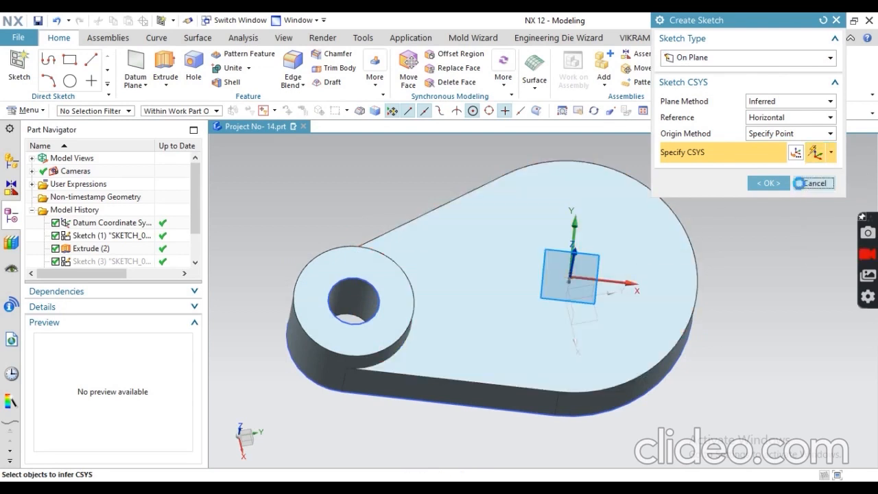
{"action": "left_click", "coordinate": [814, 183]}
{"action": "middle_click_drag", "start_coordinate": [450, 302], "coordinate": [441, 269]}
{"action": "middle_click_drag", "start_coordinate": [511, 264], "coordinate": [504, 264]}
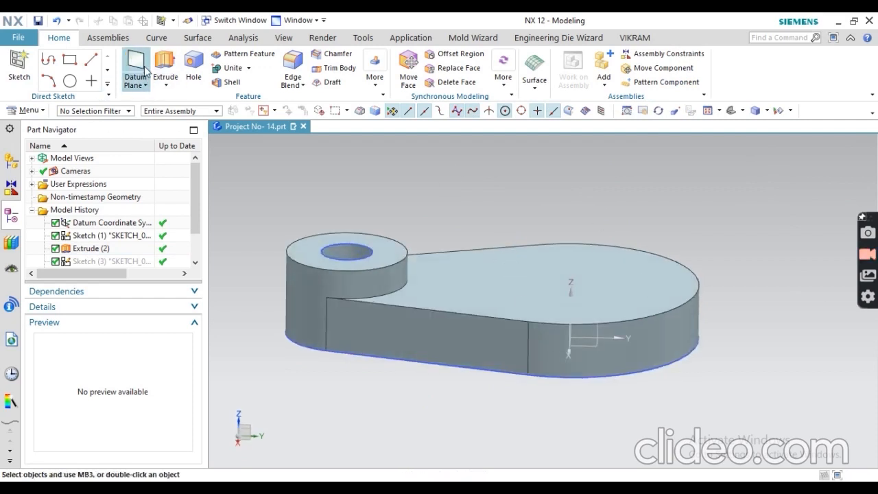
Try to start a sketch on the base plate's top face and leave it empty
{"action": "left_click", "coordinate": [19, 65]}
{"action": "left_click", "coordinate": [522, 283]}
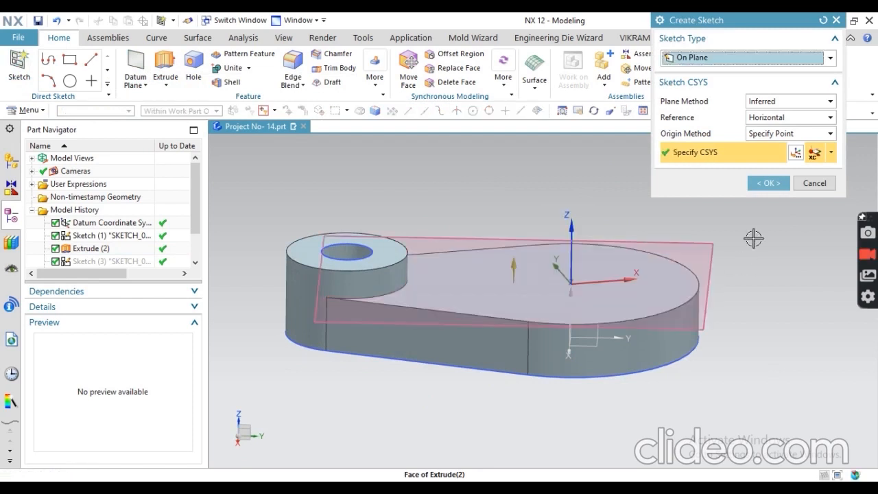
{"action": "left_click", "coordinate": [768, 182]}
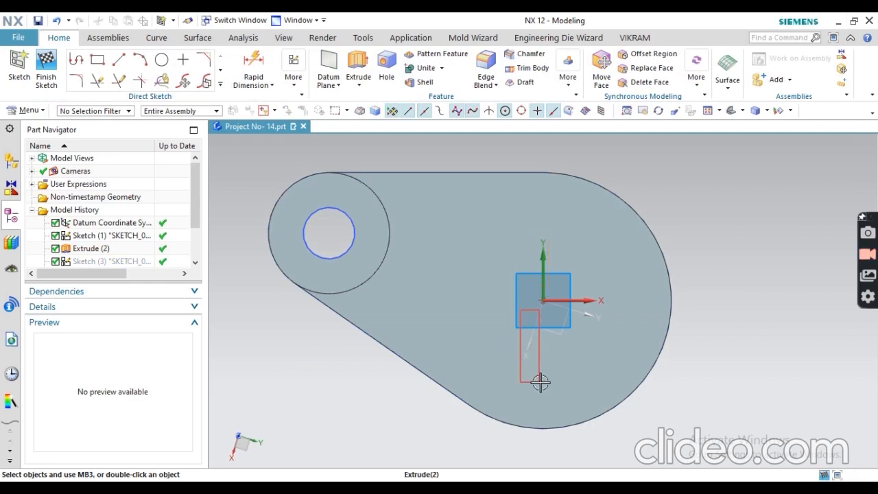
{"action": "left_click", "coordinate": [46, 65]}
{"action": "mouse_move", "coordinate": [441, 313]}
{"action": "middle_mouse_down"}
{"action": "mouse_move", "coordinate": [447, 308]}
{"action": "mouse_move", "coordinate": [454, 318]}
{"action": "mouse_move", "coordinate": [447, 302]}
{"action": "mouse_move", "coordinate": [433, 311]}
{"action": "middle_mouse_up"}
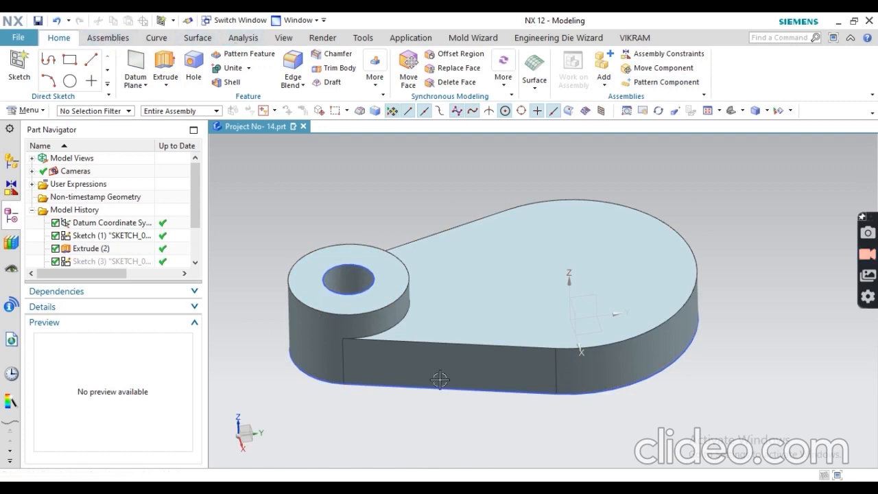
Create a sketch on the XY plane of the datum coordinate system and draw a rectangle enclosing the origin within the plate's wide end
{"action": "left_click", "coordinate": [19, 66]}
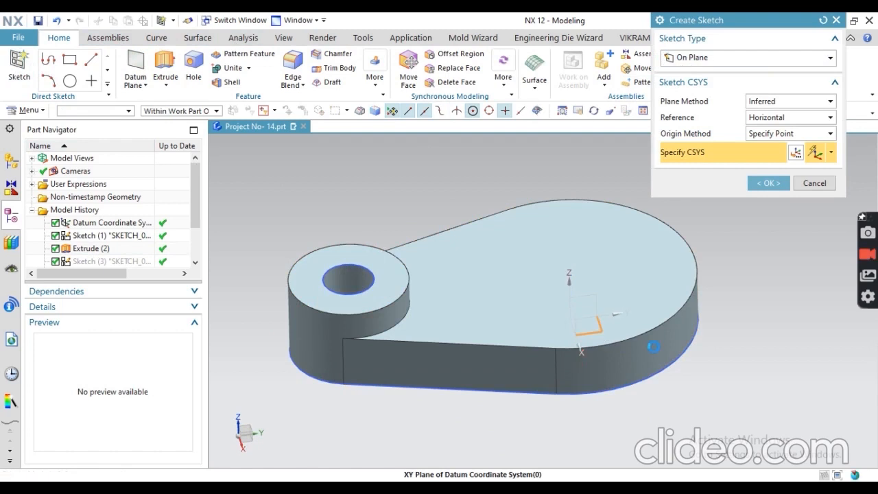
{"action": "left_click", "coordinate": [767, 182]}
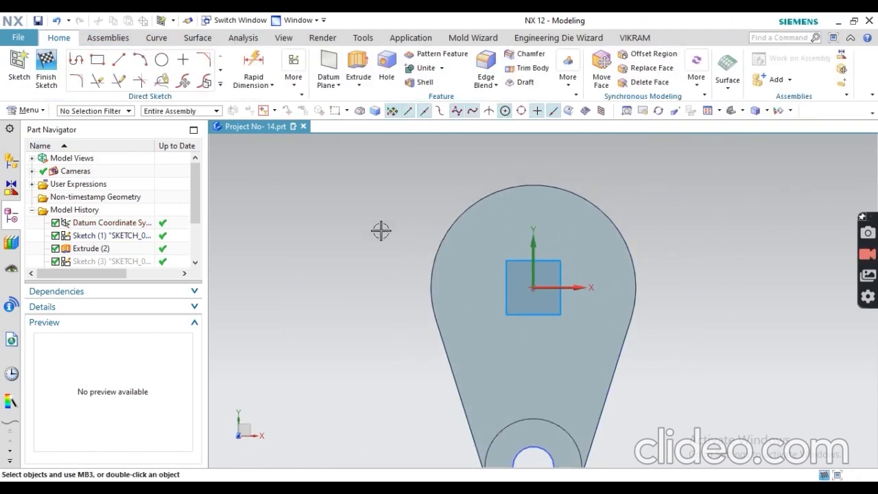
{"action": "left_click", "coordinate": [97, 59]}
{"action": "key", "text": "alt+Tab"}
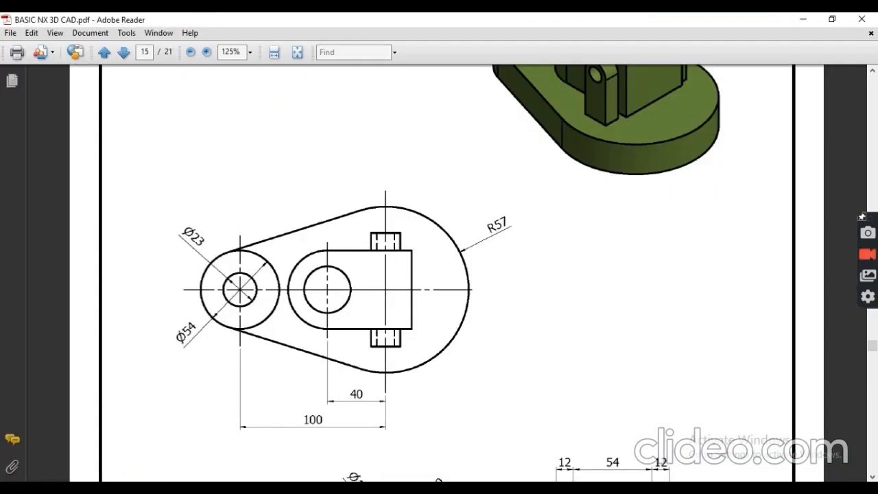
{"action": "key", "text": "alt+Tab"}
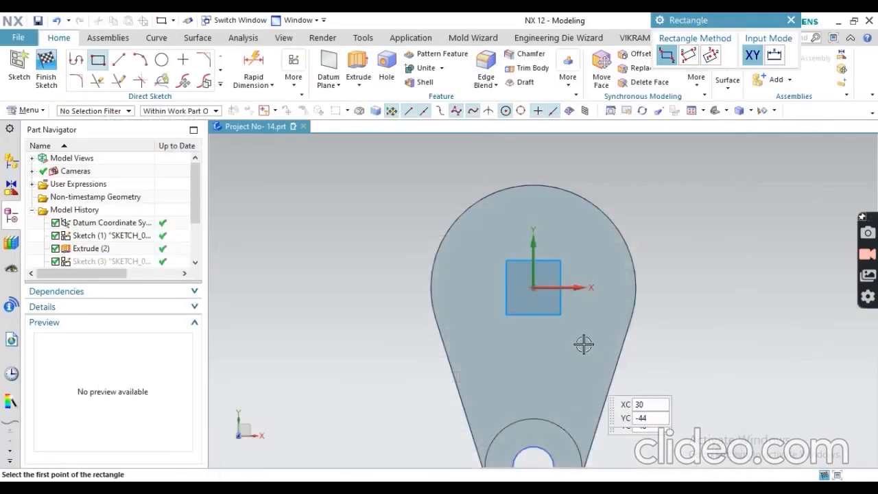
{"action": "left_click", "coordinate": [491, 242]}
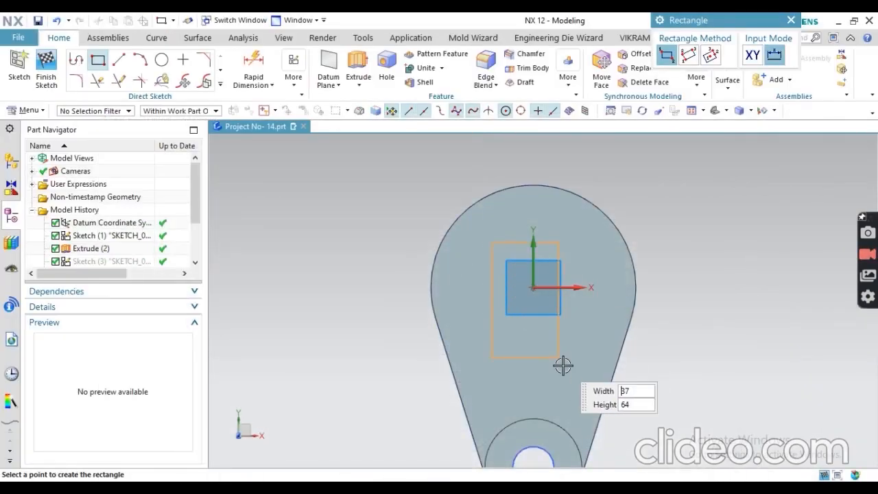
{"action": "left_click", "coordinate": [575, 371]}
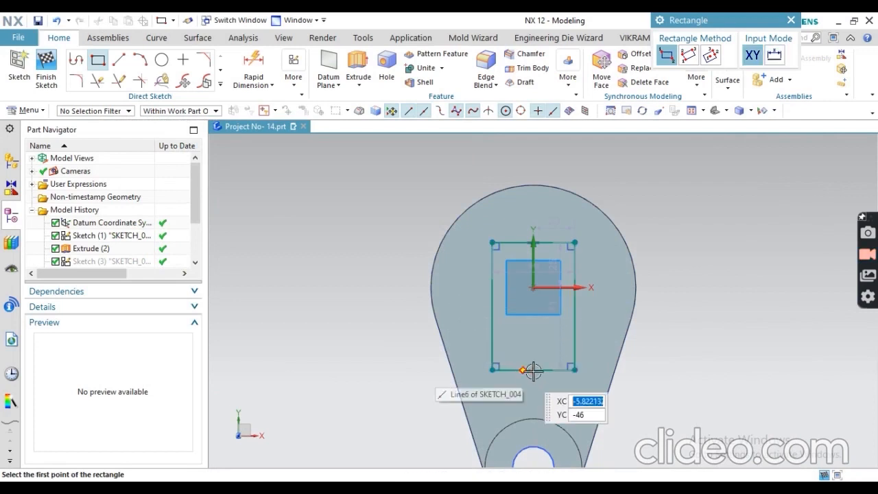
Check the block's width in the PDF drawing's side view and dimension the rectangle's width in NX as 54
{"action": "key", "text": "alt+Tab"}
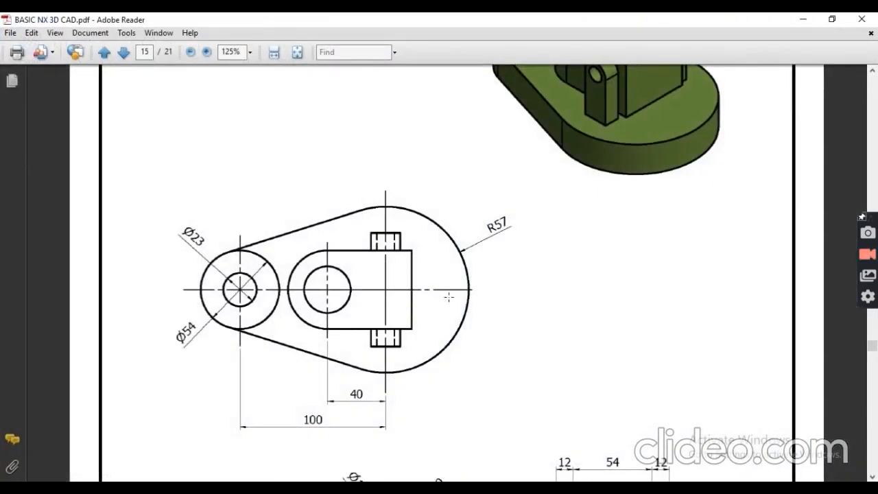
{"action": "scroll", "coordinate": [542, 388], "scroll_direction": "down", "scroll_amount": 2}
{"action": "left_click_drag", "start_coordinate": [599, 397], "coordinate": [653, 443]}
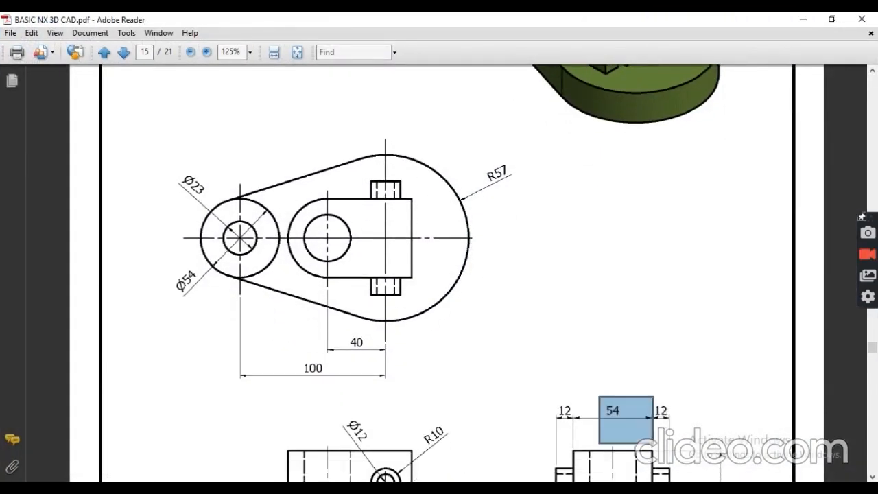
{"action": "key", "text": "alt+Tab"}
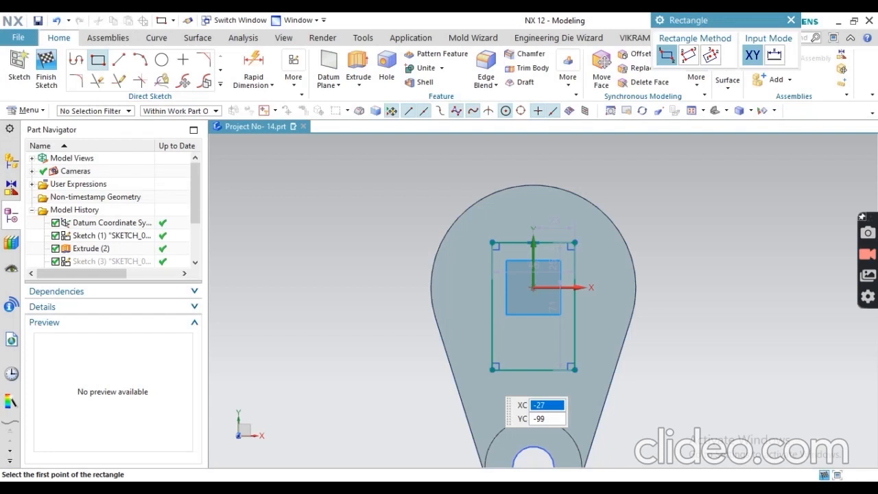
{"action": "left_click", "coordinate": [247, 63]}
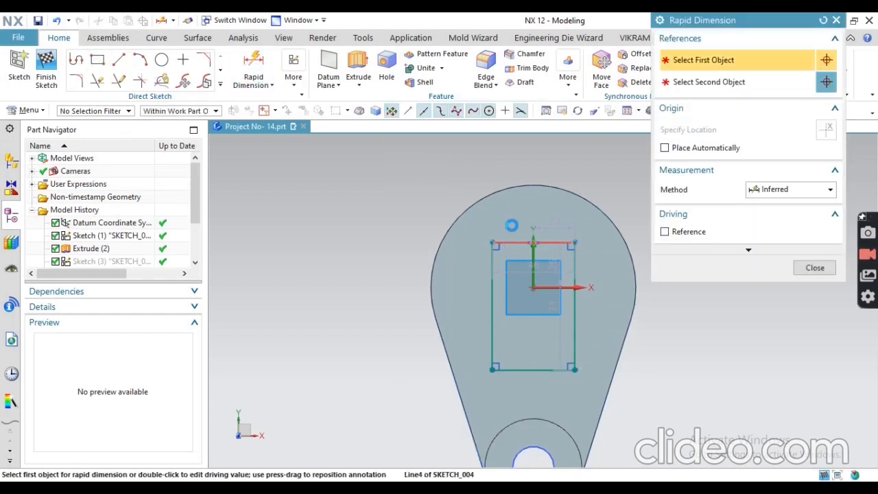
{"action": "left_click", "coordinate": [513, 242]}
{"action": "left_click", "coordinate": [533, 169]}
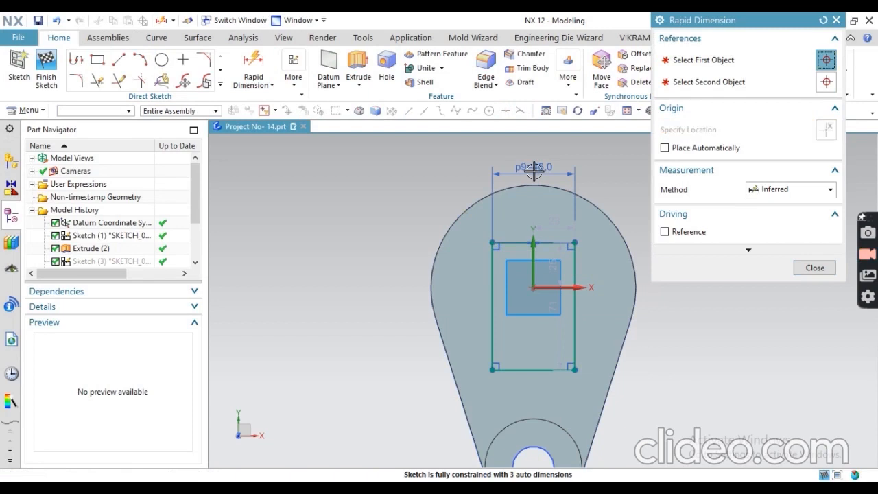
{"action": "type", "text": "54"}
{"action": "key", "text": "Return"}
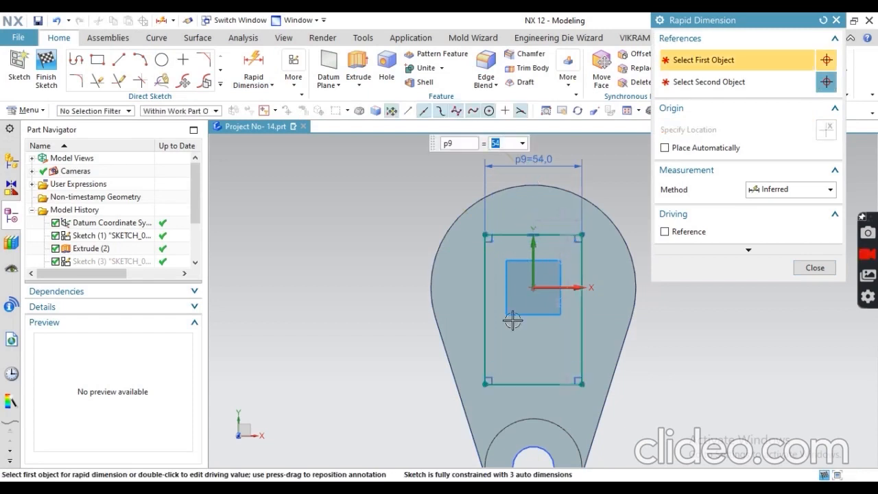
Dimension the rectangle's long side and set it to 40+20+27, consulting the PDF drawing's top and side views for the values
{"action": "left_click", "coordinate": [482, 281]}
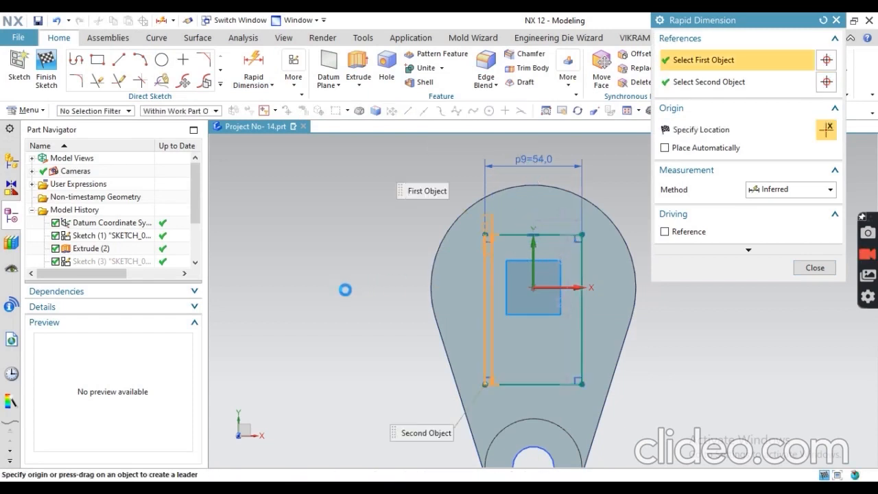
{"action": "left_click", "coordinate": [389, 262]}
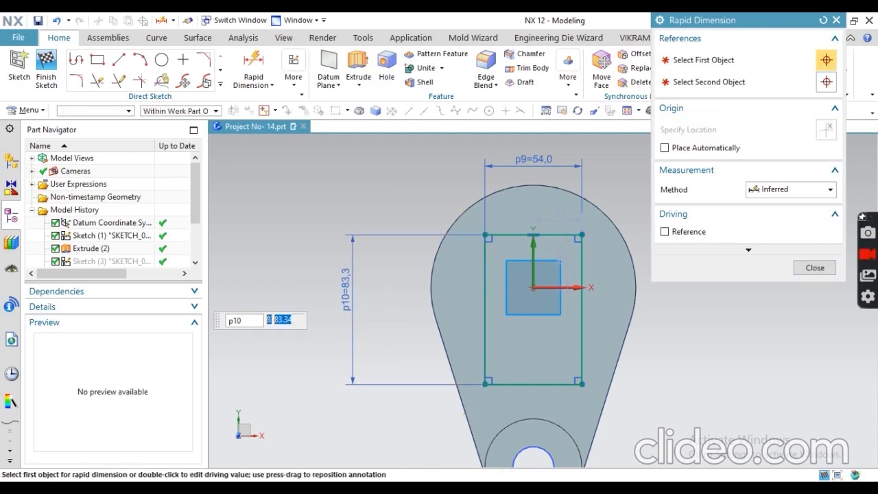
{"action": "key", "text": "alt+Tab"}
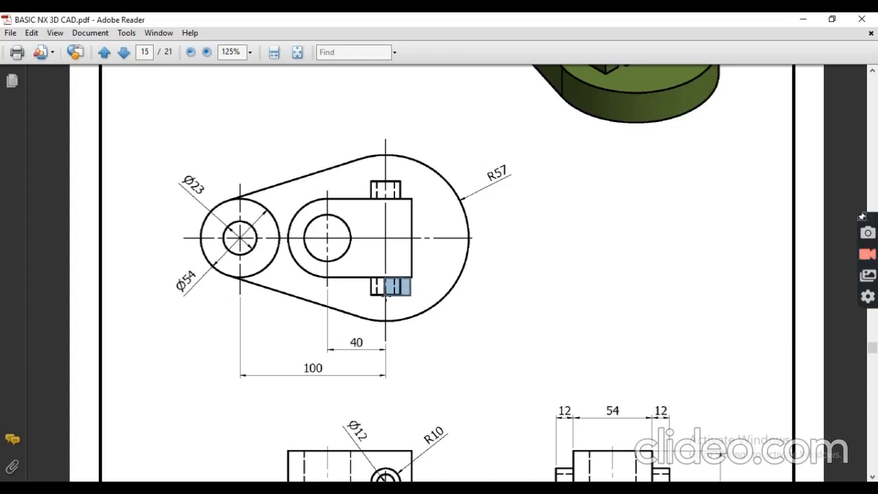
{"action": "left_click_drag", "start_coordinate": [288, 260], "coordinate": [328, 297]}
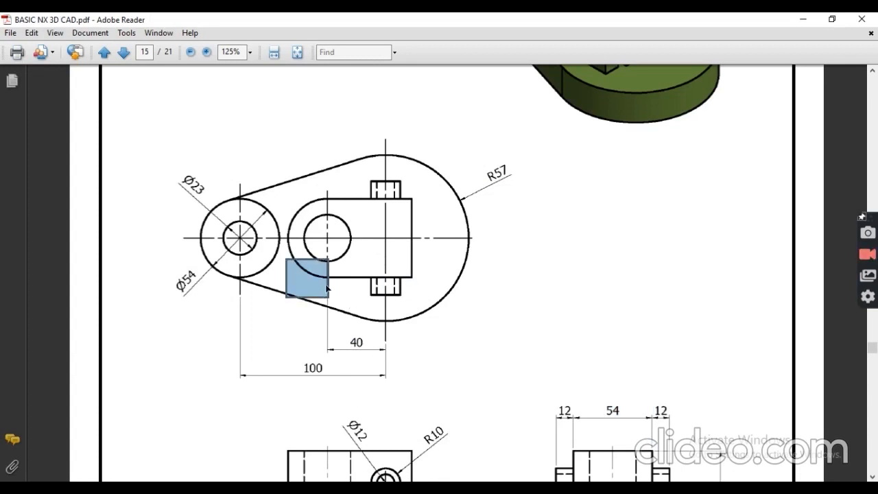
{"action": "scroll", "coordinate": [529, 332], "scroll_direction": "down", "scroll_amount": 1}
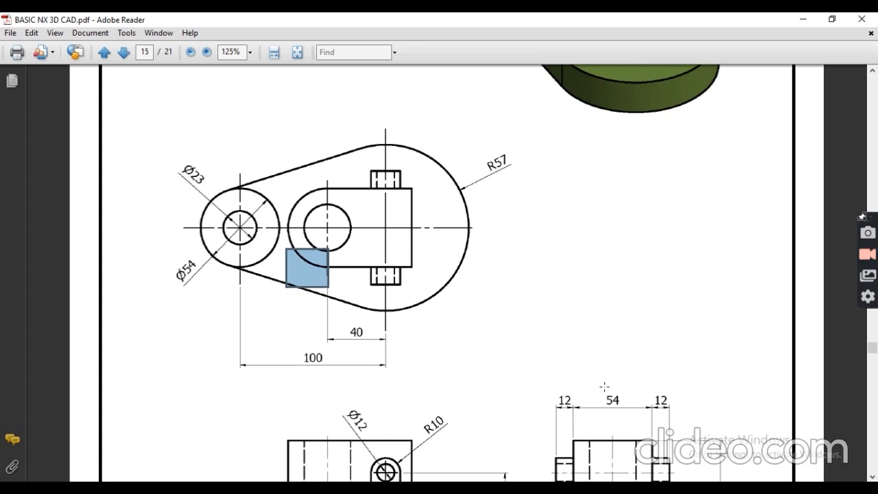
{"action": "left_click_drag", "start_coordinate": [621, 410], "coordinate": [622, 411]}
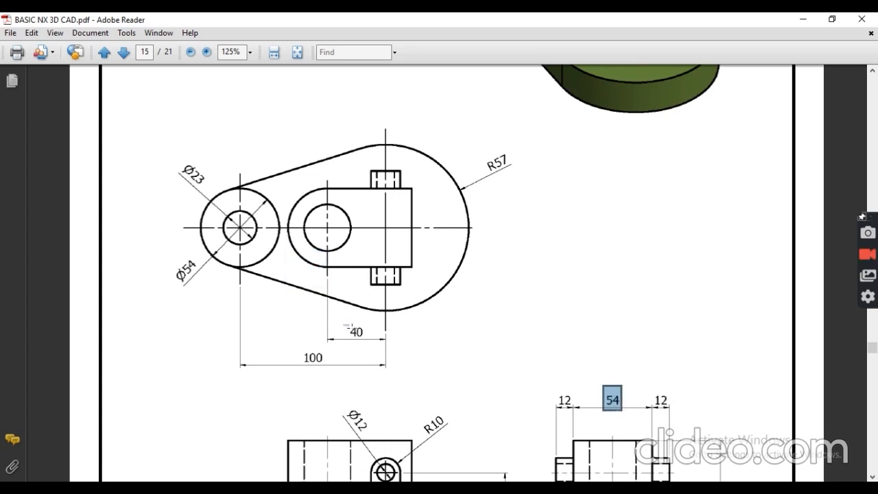
{"action": "left_click_drag", "start_coordinate": [343, 323], "coordinate": [374, 348]}
{"action": "left_click_drag", "start_coordinate": [409, 313], "coordinate": [412, 315]}
{"action": "left_click_drag", "start_coordinate": [582, 388], "coordinate": [640, 419]}
{"action": "key", "text": "alt+Tab"}
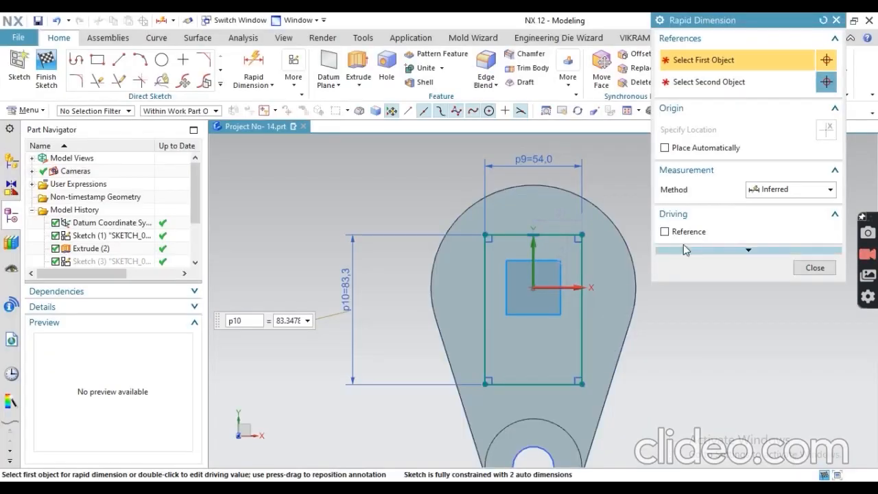
{"action": "double_click", "coordinate": [288, 321]}
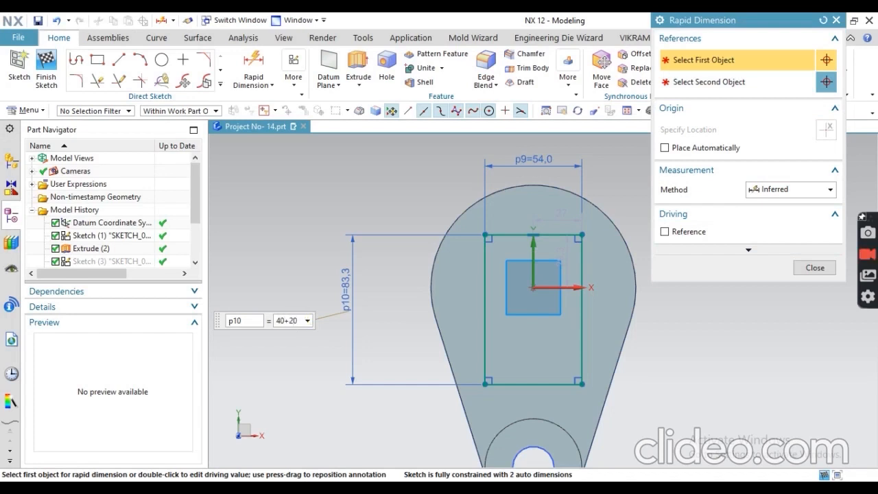
{"action": "type", "text": "40+20+27"}
{"action": "key", "text": "Return"}
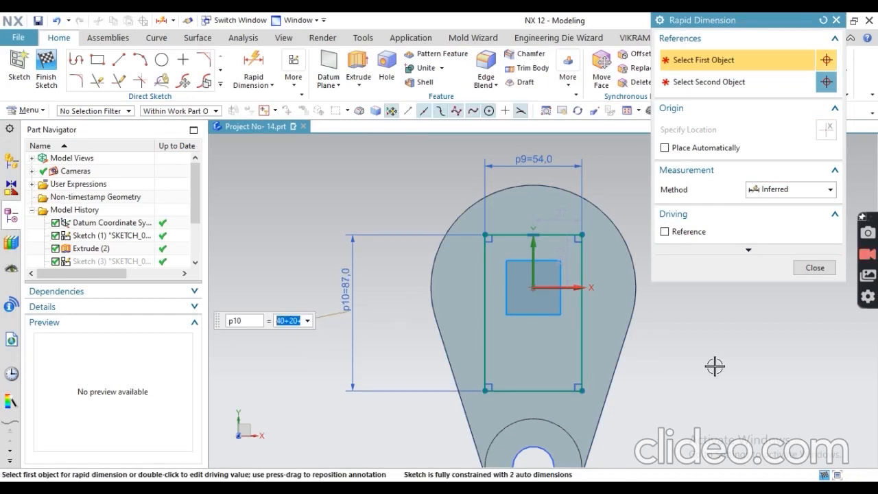
{"action": "left_click", "coordinate": [813, 270]}
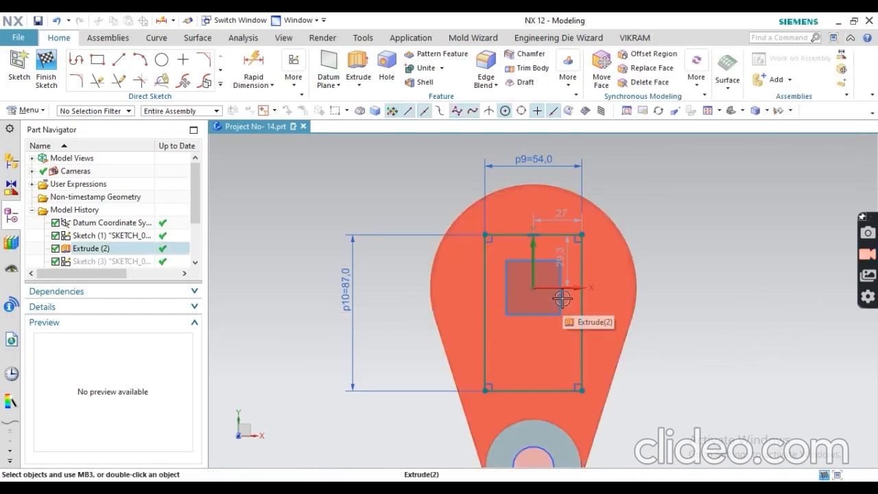
Recheck the PDF's top view, and dimension the distance from the origin to the rectangle's upper edge in NX as 20
{"action": "key", "text": "alt+Tab"}
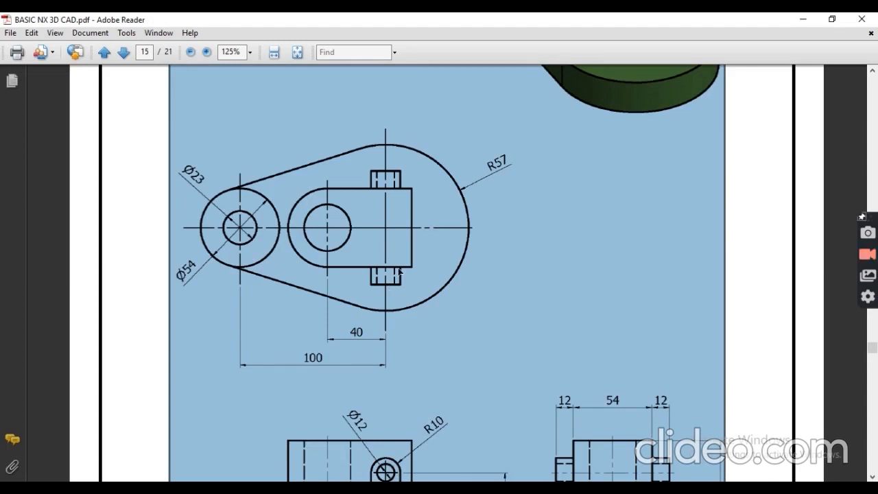
{"action": "key", "text": "alt+Tab"}
{"action": "scroll", "coordinate": [563, 256], "scroll_direction": "up", "scroll_amount": 2}
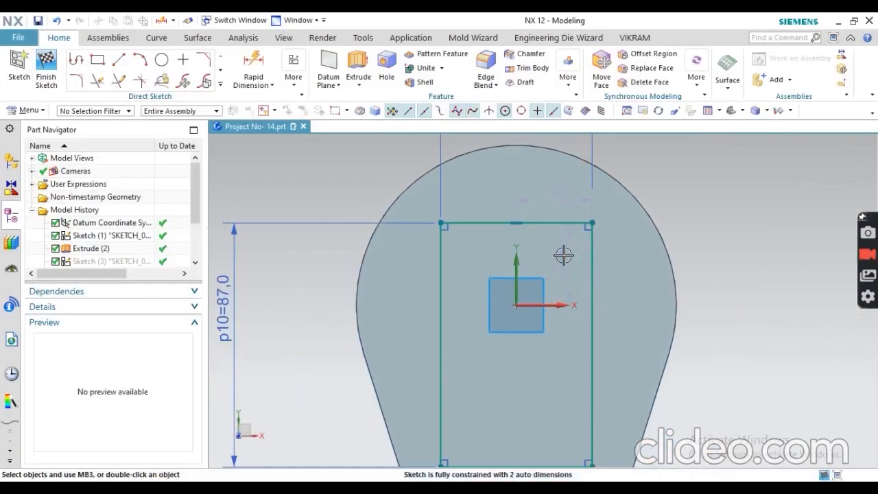
{"action": "left_click", "coordinate": [251, 65]}
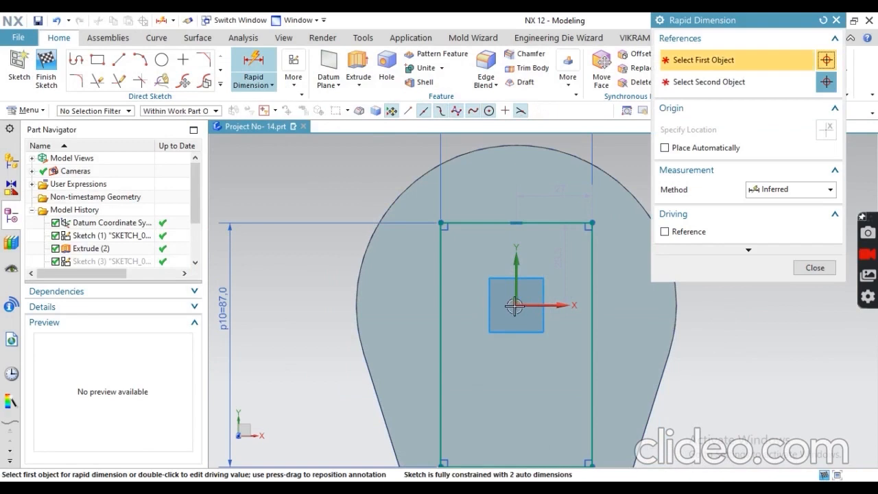
{"action": "left_click", "coordinate": [538, 221]}
{"action": "left_click", "coordinate": [538, 221]}
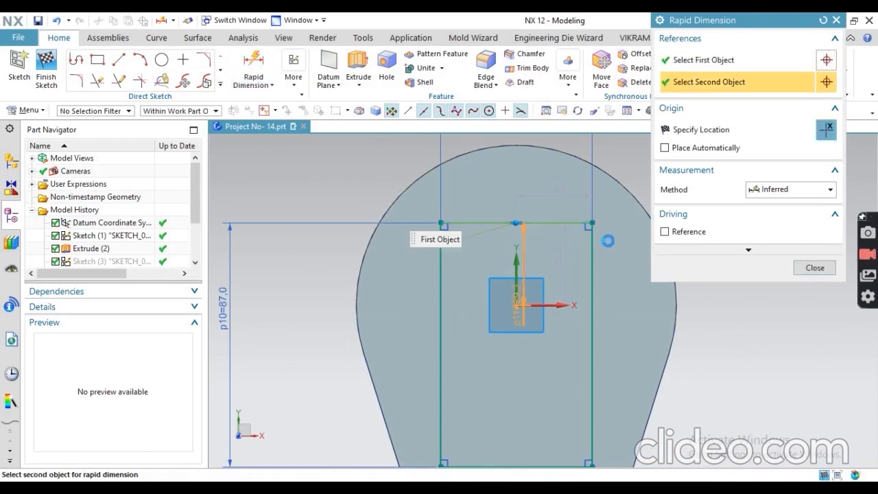
{"action": "left_click", "coordinate": [612, 255]}
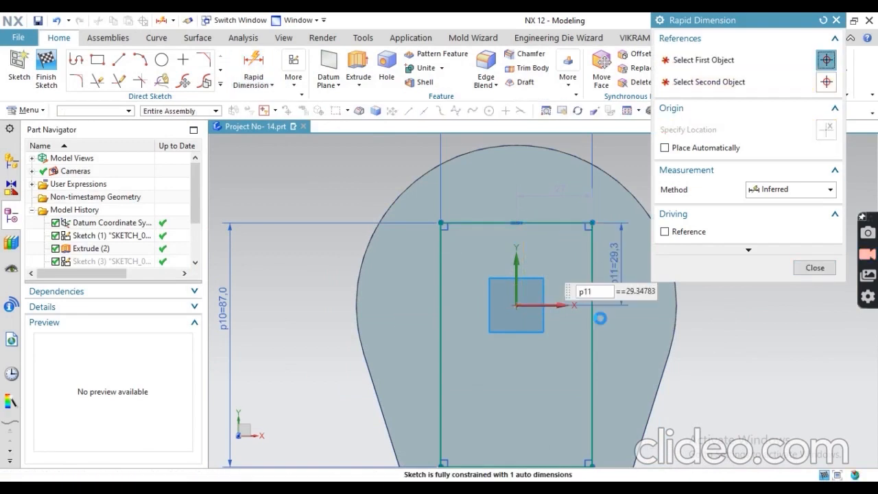
{"action": "type", "text": "20"}
{"action": "key", "text": "Return"}
{"action": "scroll", "coordinate": [500, 243], "scroll_direction": "down", "scroll_amount": 4}
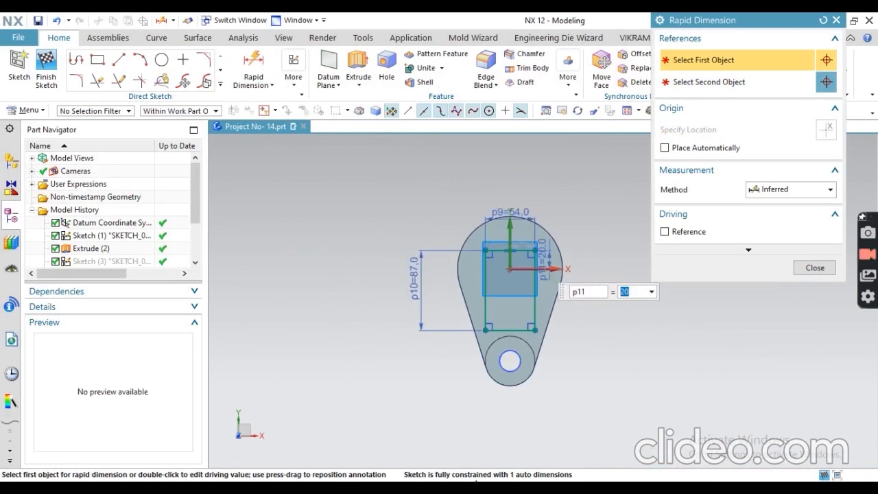
{"action": "left_click", "coordinate": [476, 484]}
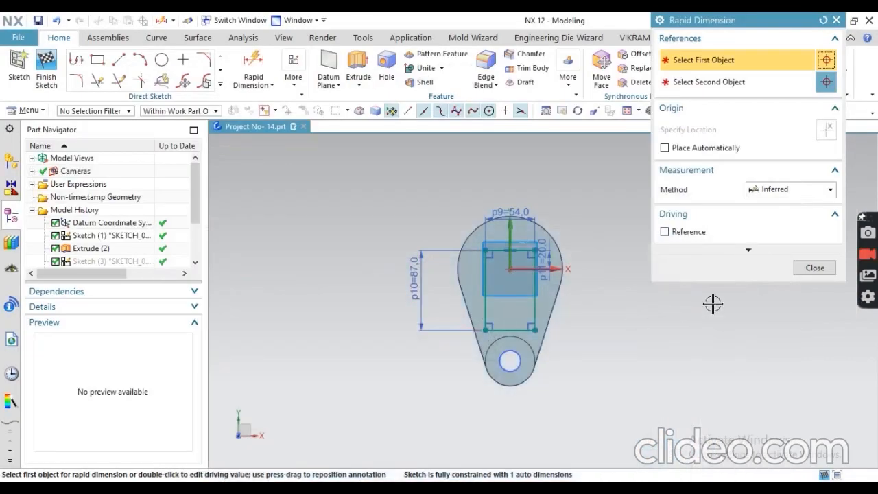
{"action": "left_click", "coordinate": [814, 267]}
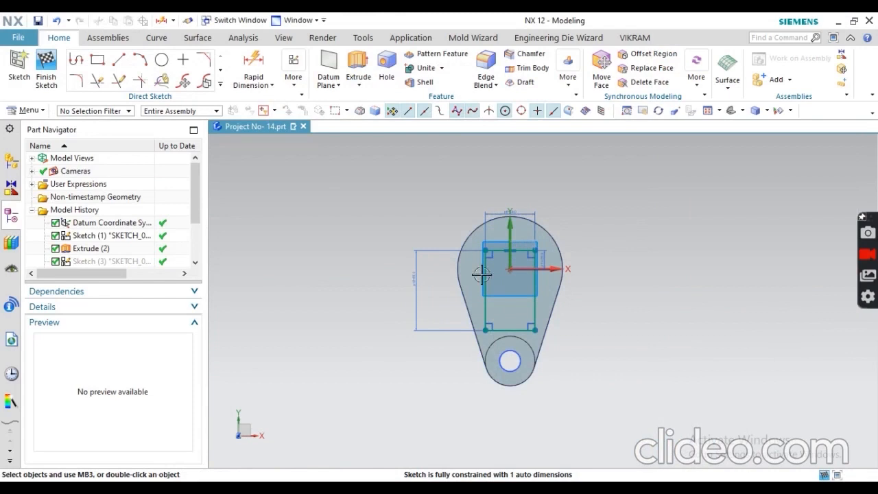
Make the rectangle's two long sides symmetric about the Y axis and finish the sketch
{"action": "scroll", "coordinate": [482, 275], "scroll_direction": "up", "scroll_amount": 5}
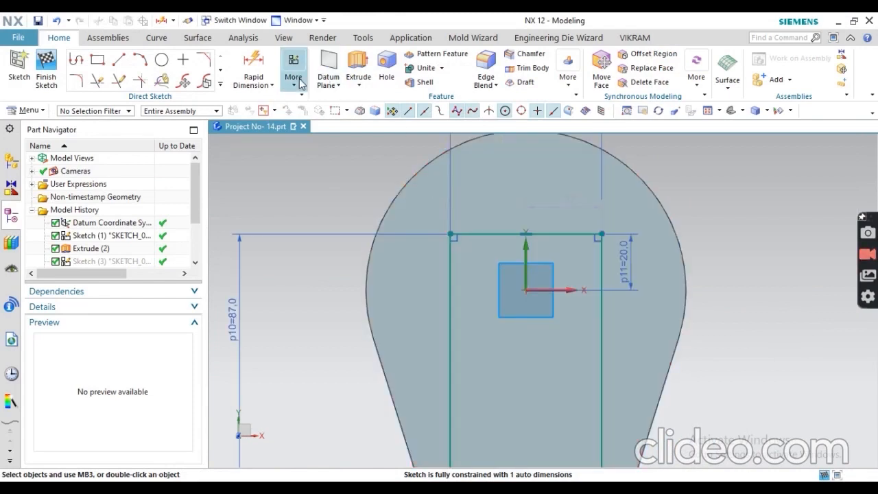
{"action": "left_click", "coordinate": [293, 72]}
{"action": "left_click", "coordinate": [466, 87]}
{"action": "left_click", "coordinate": [450, 268]}
{"action": "left_click", "coordinate": [598, 259]}
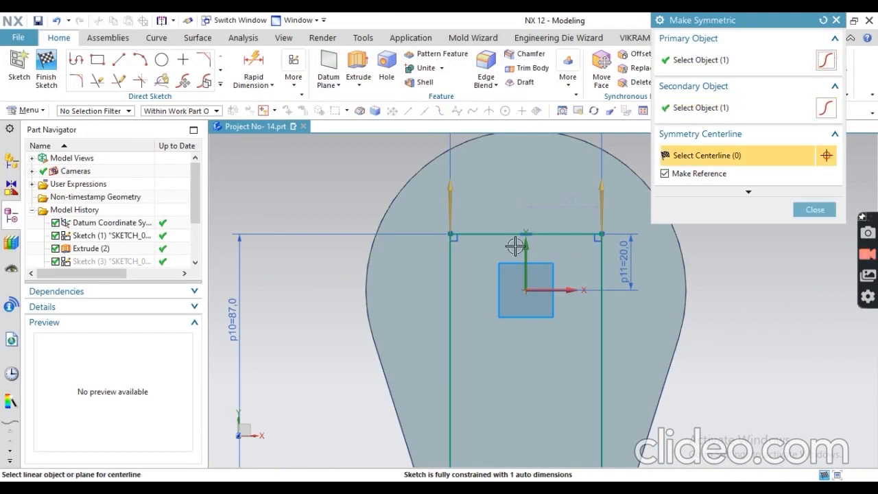
{"action": "left_click", "coordinate": [524, 249]}
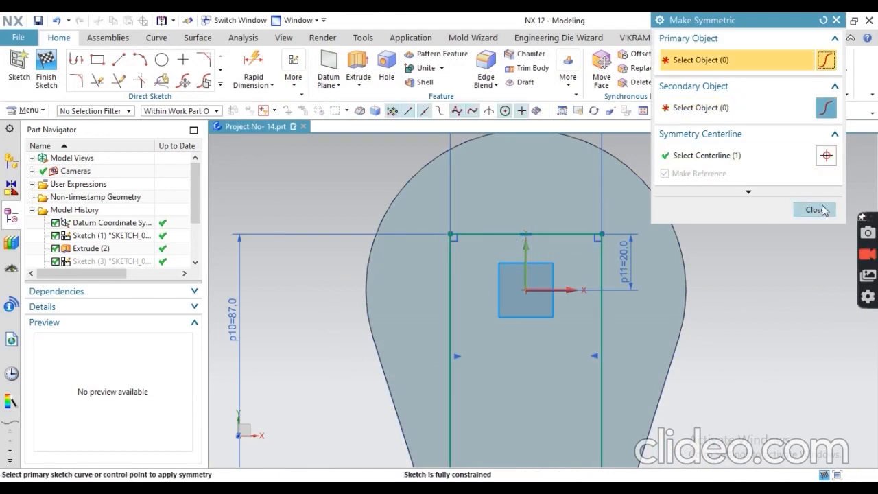
{"action": "left_click", "coordinate": [814, 209]}
{"action": "left_click", "coordinate": [47, 75]}
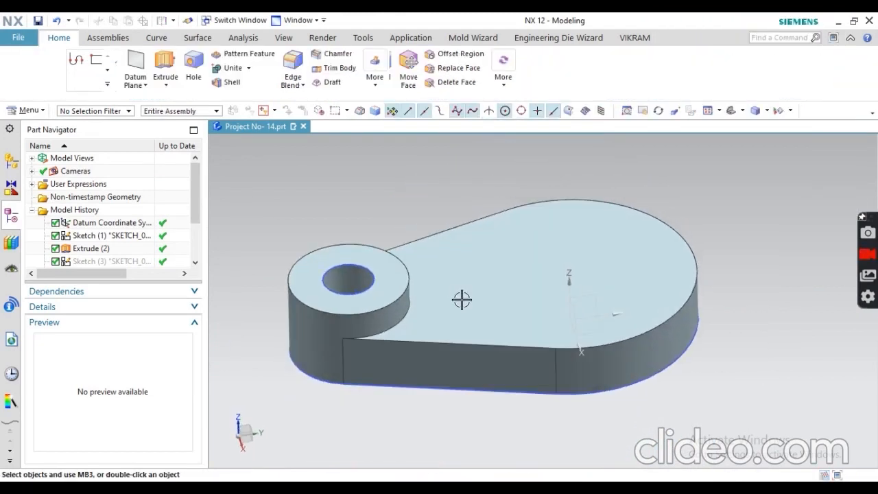
Inspect the rectangle on the plate's underside and create a new sketch on the plate's top face
{"action": "middle_click_drag", "start_coordinate": [502, 313], "coordinate": [502, 260]}
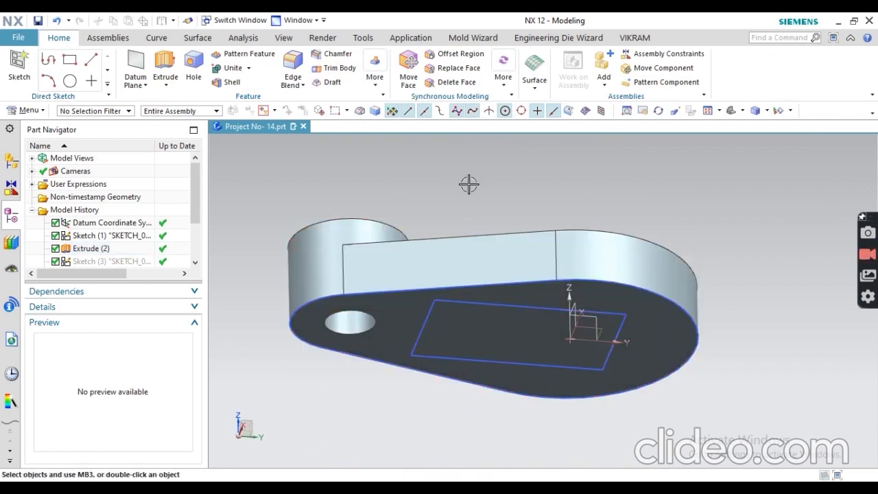
{"action": "middle_click_drag", "start_coordinate": [469, 183], "coordinate": [471, 228]}
{"action": "left_click", "coordinate": [19, 65]}
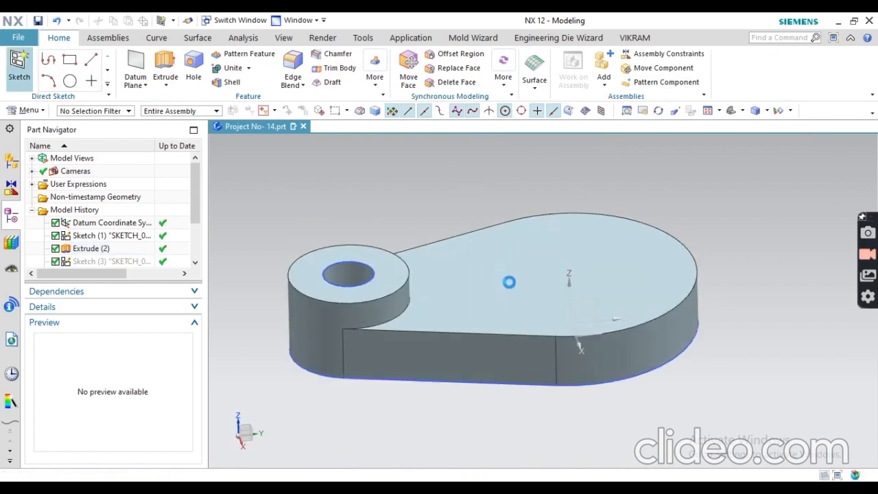
{"action": "left_click", "coordinate": [492, 283]}
{"action": "left_click", "coordinate": [767, 183]}
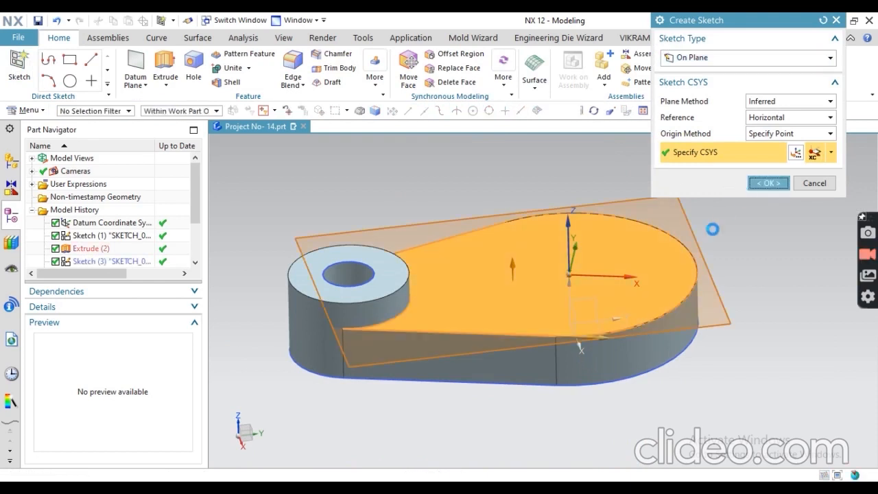
Start Project Curve in the new top-face sketch and switch the model display to Static Wireframe
{"action": "left_click", "coordinate": [220, 85]}
{"action": "left_click", "coordinate": [141, 185]}
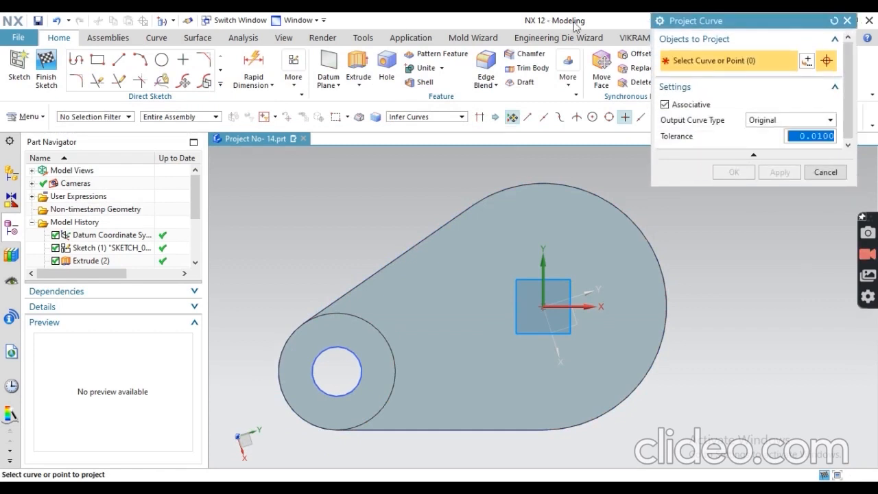
{"action": "left_click_drag", "start_coordinate": [673, 24], "coordinate": [46, 83]}
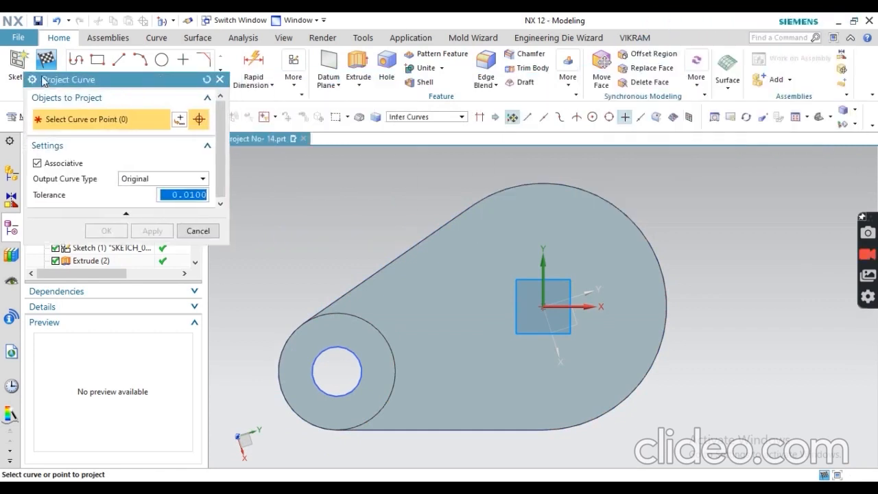
{"action": "left_click", "coordinate": [832, 118]}
{"action": "left_click", "coordinate": [855, 115]}
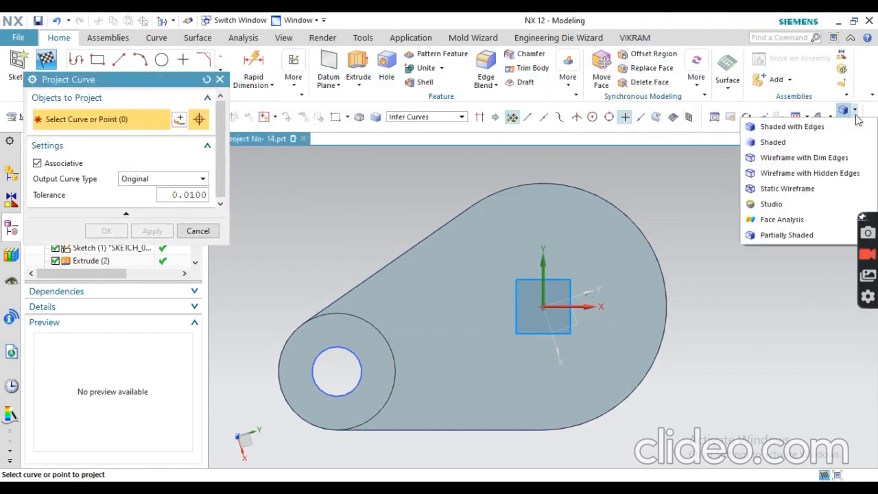
{"action": "left_click", "coordinate": [785, 188]}
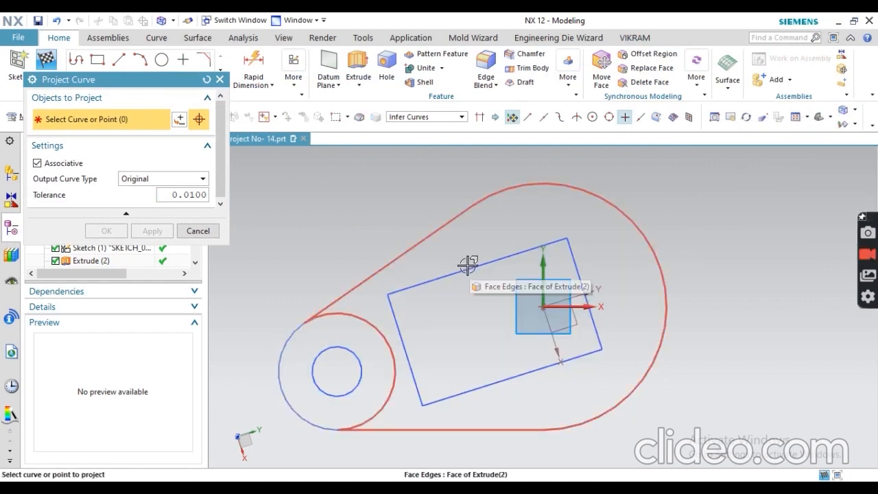
Project the four rectangle lines from the plate's underside into the sketch as connected curves, and finish the sketch
{"action": "left_click", "coordinate": [432, 116]}
{"action": "left_click", "coordinate": [402, 139]}
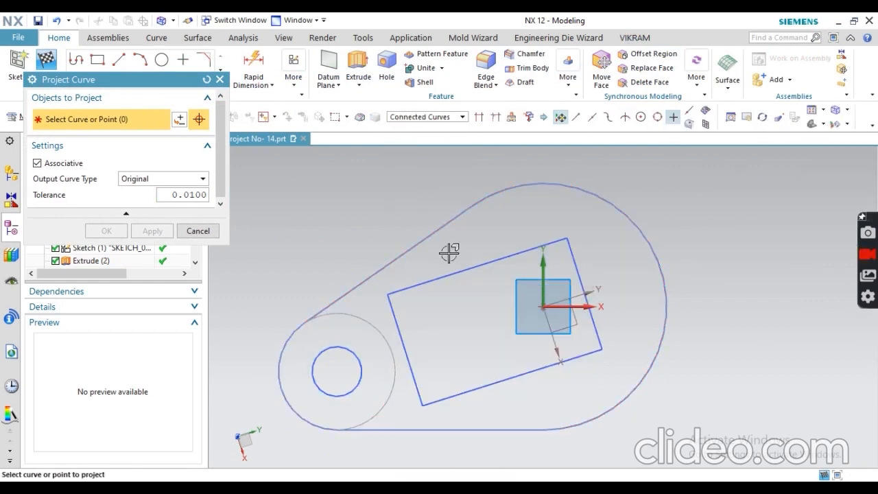
{"action": "left_click", "coordinate": [448, 275]}
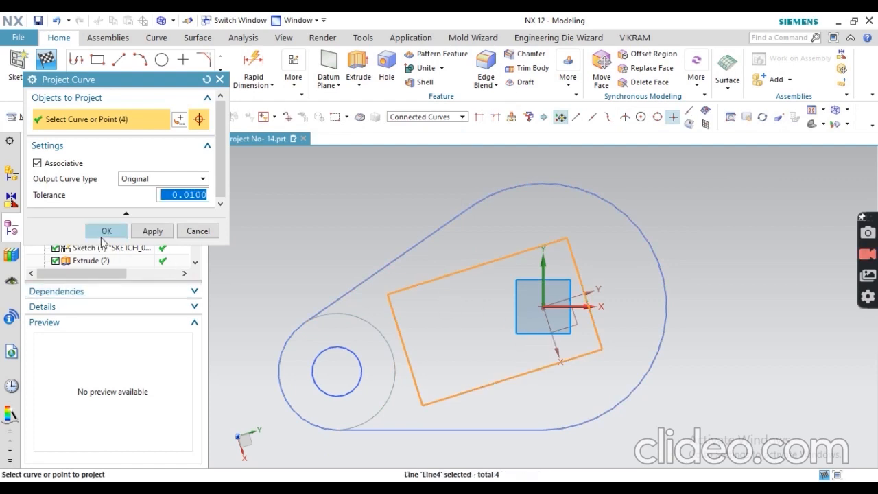
{"action": "left_click", "coordinate": [104, 231]}
{"action": "left_click", "coordinate": [40, 91]}
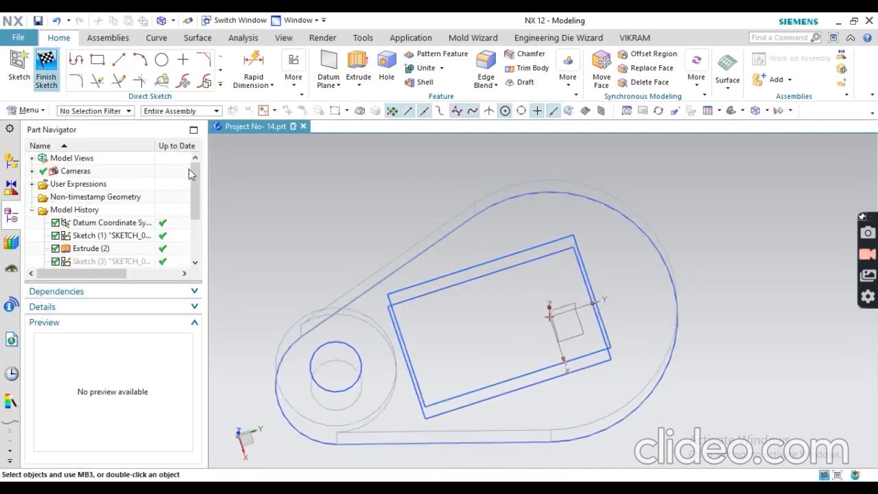
Restore the Shaded with Edges display and inspect the projected rectangle on the plate's top face
{"action": "mouse_move", "coordinate": [397, 284]}
{"action": "middle_mouse_down"}
{"action": "mouse_move", "coordinate": [391, 205]}
{"action": "mouse_move", "coordinate": [392, 224]}
{"action": "middle_mouse_up"}
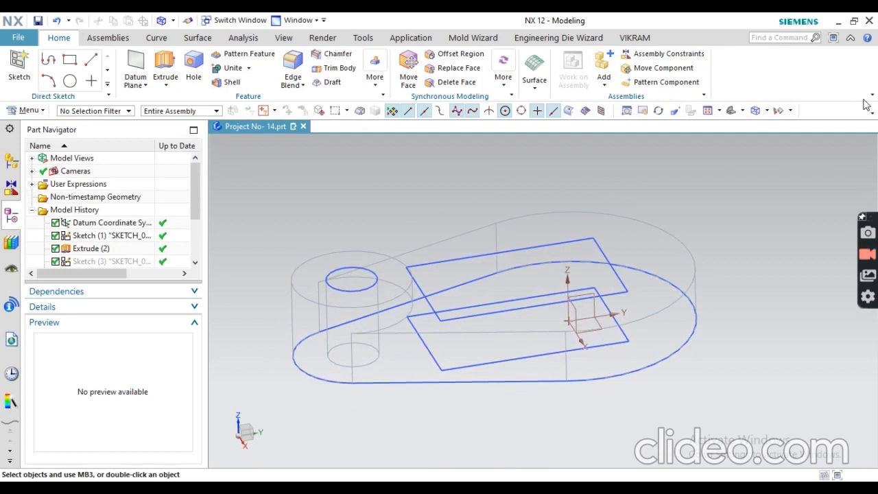
{"action": "left_click", "coordinate": [767, 111]}
{"action": "left_click", "coordinate": [782, 123]}
{"action": "scroll", "coordinate": [515, 270], "scroll_direction": "down", "scroll_amount": 3}
{"action": "middle_click_drag", "start_coordinate": [471, 265], "coordinate": [401, 434]}
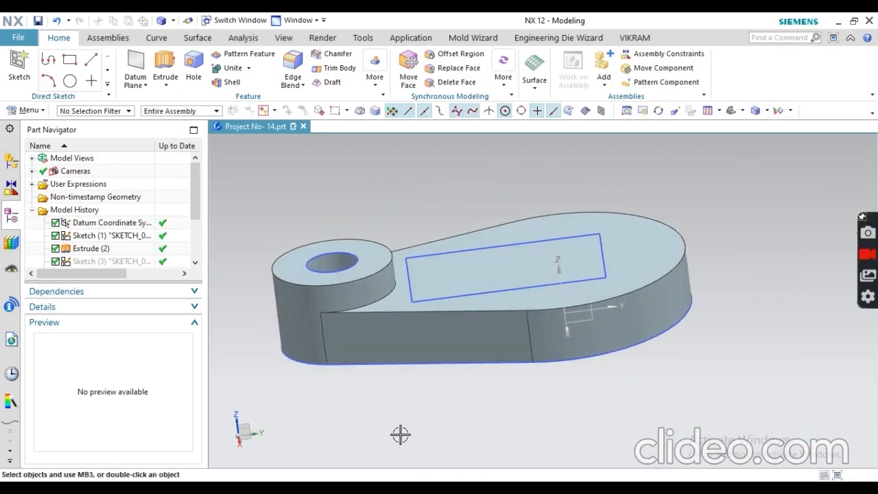
Switch to the PDF drawing and examine the front and side views for the upper block's height and its gap above the base plate
{"action": "key", "text": "alt+Tab"}
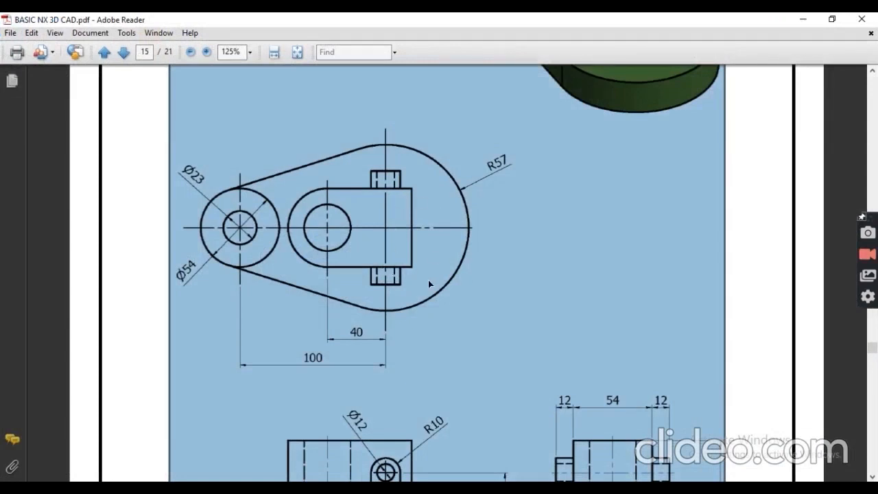
{"action": "scroll", "coordinate": [434, 278], "scroll_direction": "down", "scroll_amount": 5}
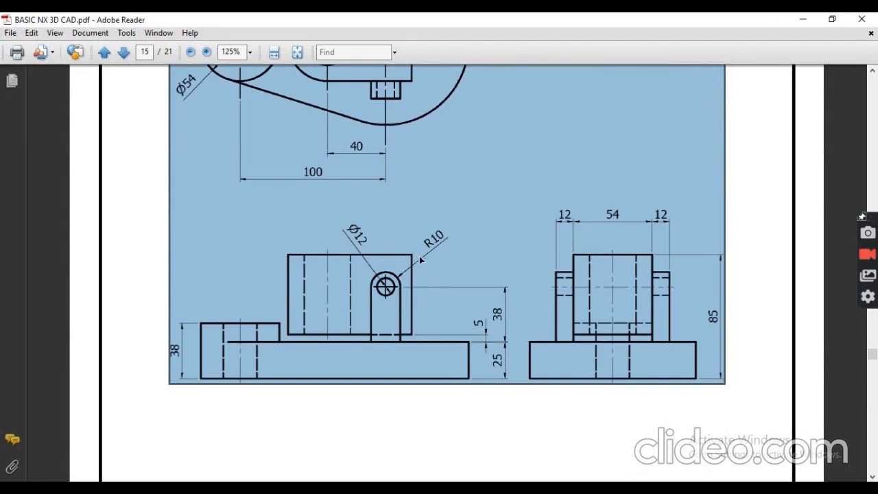
{"action": "left_click", "coordinate": [153, 291]}
{"action": "left_click_drag", "start_coordinate": [410, 255], "coordinate": [427, 332]}
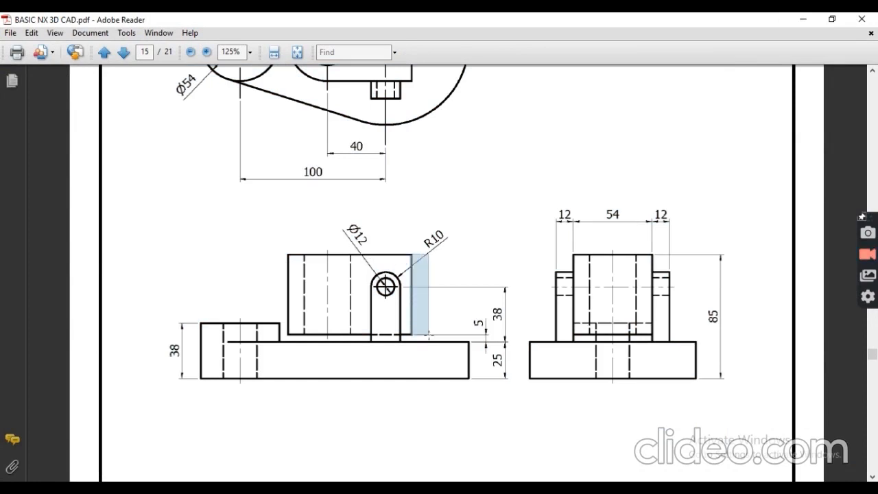
{"action": "left_click_drag", "start_coordinate": [428, 334], "coordinate": [430, 334]}
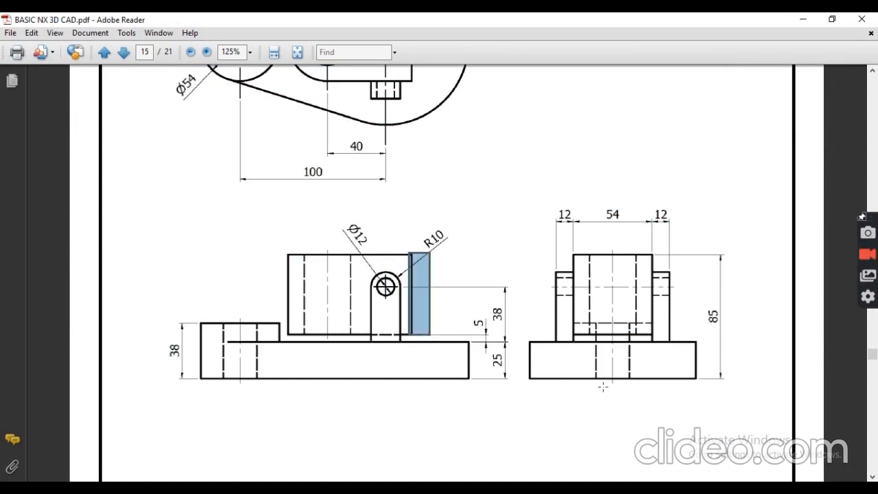
{"action": "left_click_drag", "start_coordinate": [710, 252], "coordinate": [700, 371]}
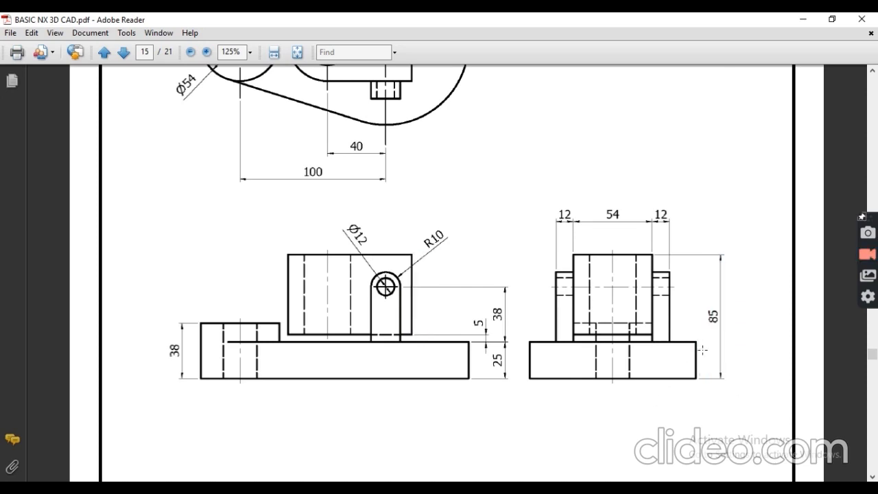
{"action": "left_click_drag", "start_coordinate": [711, 381], "coordinate": [712, 381]}
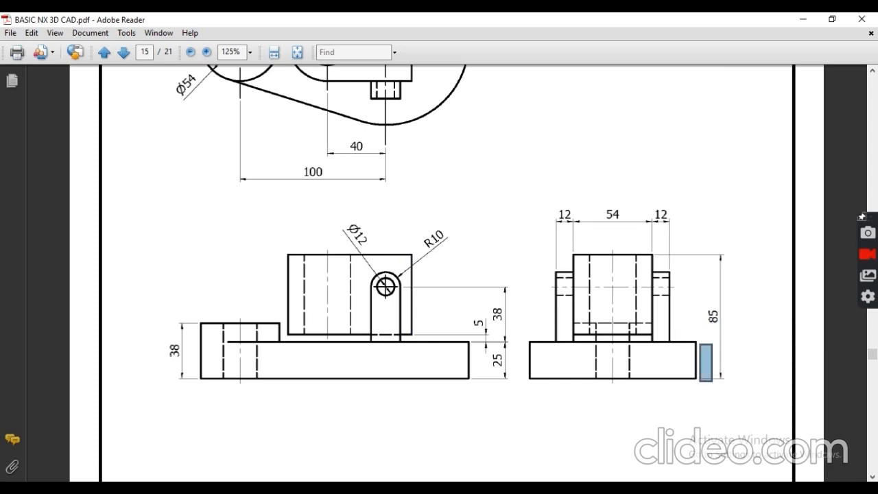
Switch back to NX and extrude the projected rectangle upward with an end distance of 85.25 mm
{"action": "key", "text": "alt+Tab"}
{"action": "left_click", "coordinate": [165, 66]}
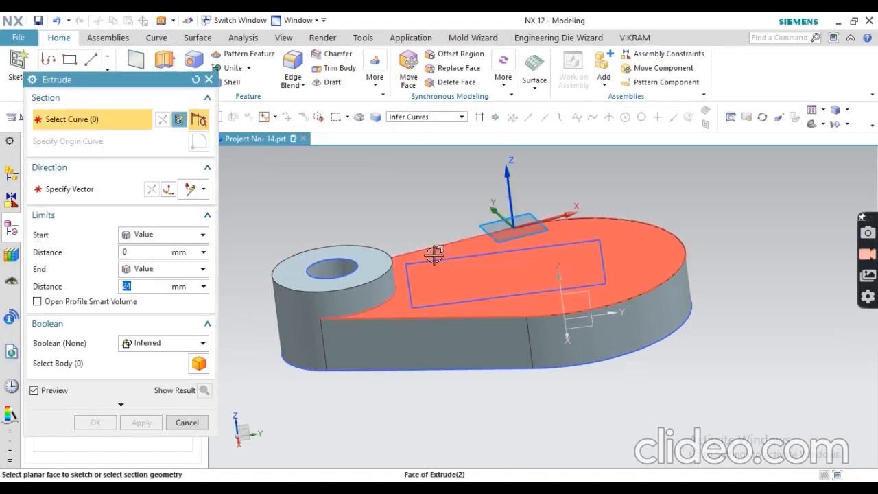
{"action": "left_click", "coordinate": [448, 275]}
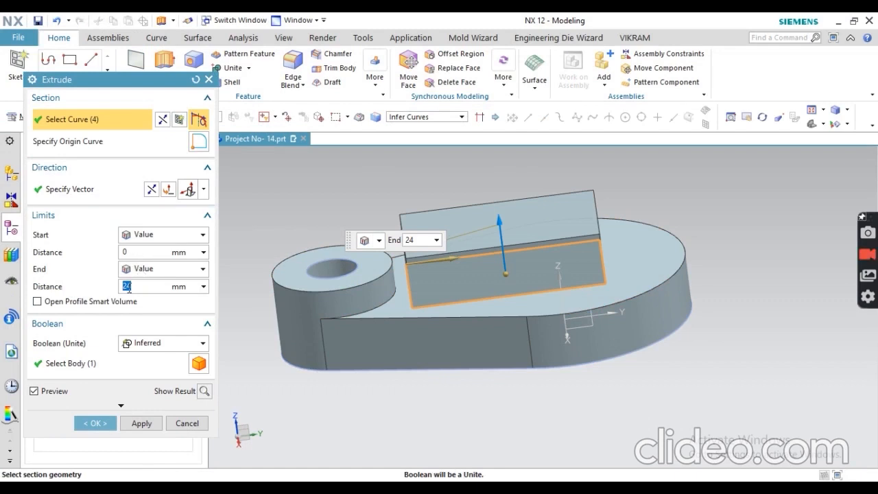
{"action": "type", "text": "85.25"}
{"action": "key", "text": "Return"}
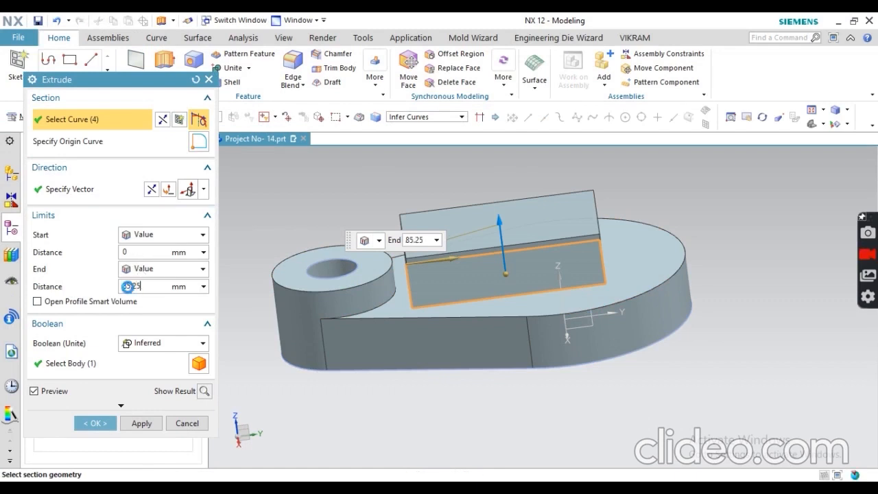
{"action": "scroll", "coordinate": [461, 309], "scroll_direction": "down", "scroll_amount": 4}
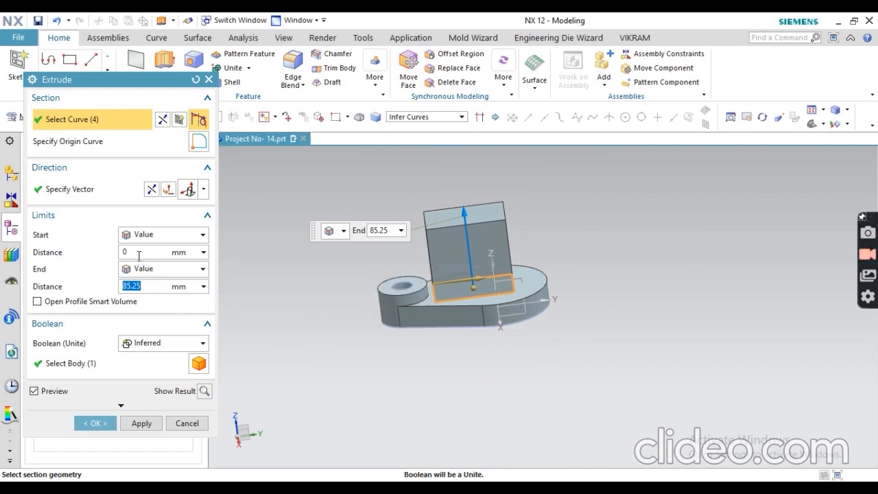
Set the extrusion's start distance to 5 mm and create the block above the plate
{"action": "left_click", "coordinate": [125, 252]}
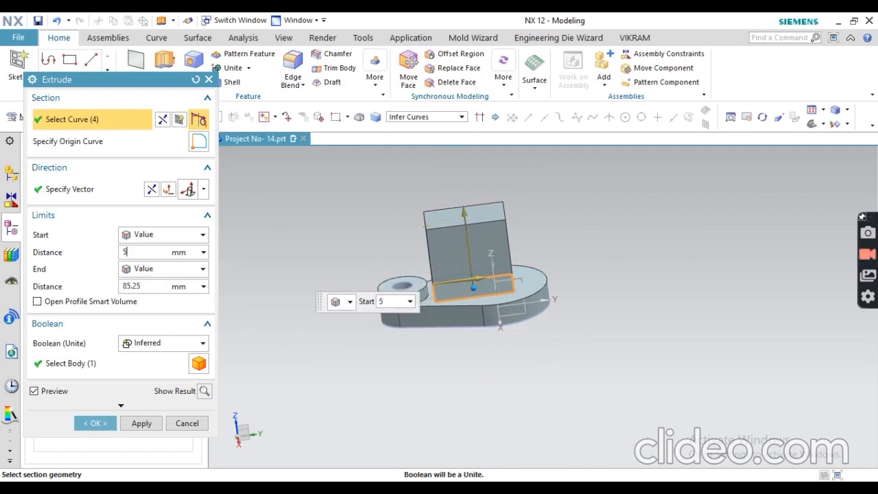
{"action": "key", "text": "Return"}
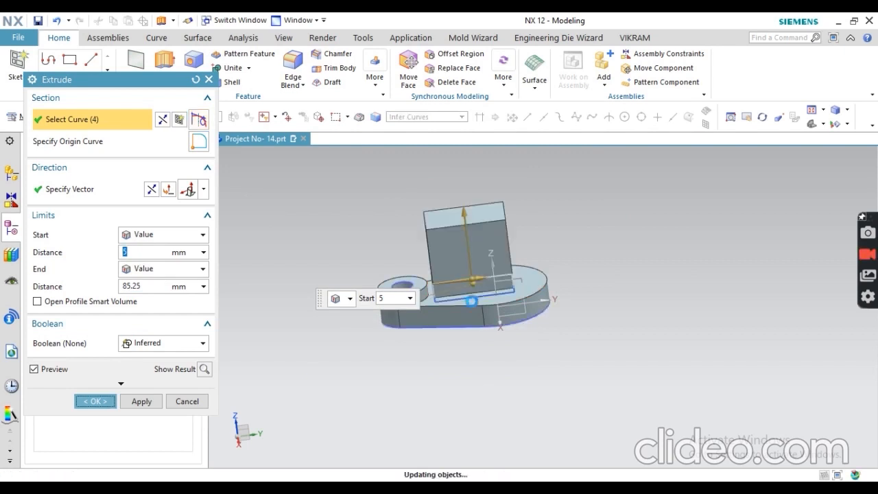
{"action": "scroll", "coordinate": [473, 296], "scroll_direction": "up", "scroll_amount": 4}
{"action": "middle_click_drag", "start_coordinate": [458, 277], "coordinate": [450, 261]}
{"action": "scroll", "coordinate": [451, 257], "scroll_direction": "up", "scroll_amount": 3}
{"action": "scroll", "coordinate": [460, 439], "scroll_direction": "down", "scroll_amount": 1}
Compare the gap between block and plate in the PDF's front view with the model in NX
{"action": "left_click", "coordinate": [460, 489]}
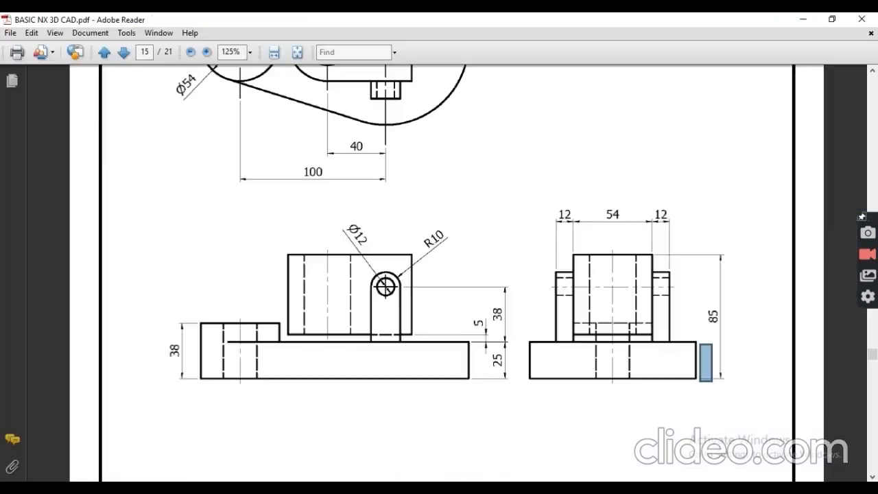
{"action": "scroll", "coordinate": [364, 336], "scroll_direction": "up", "scroll_amount": 5}
{"action": "scroll", "coordinate": [394, 352], "scroll_direction": "down", "scroll_amount": 4}
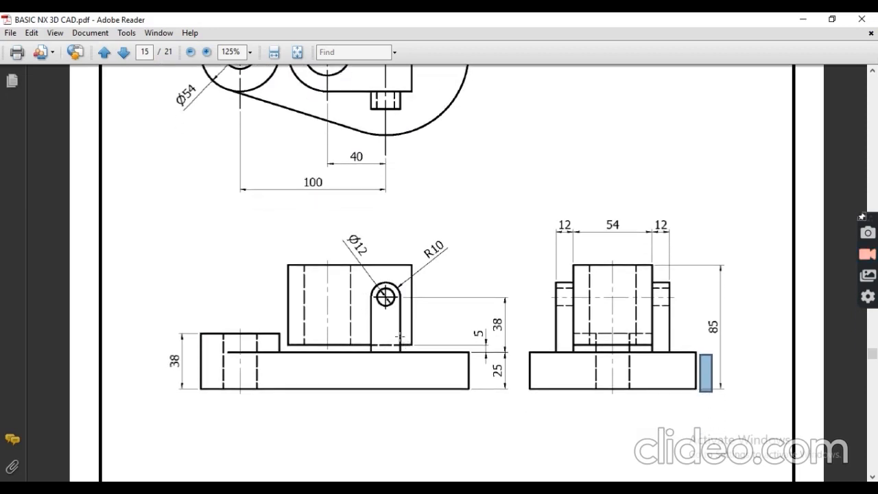
{"action": "mouse_move", "coordinate": [434, 358]}
{"action": "left_mouse_down"}
{"action": "mouse_move", "coordinate": [472, 352]}
{"action": "mouse_move", "coordinate": [436, 358]}
{"action": "left_mouse_up"}
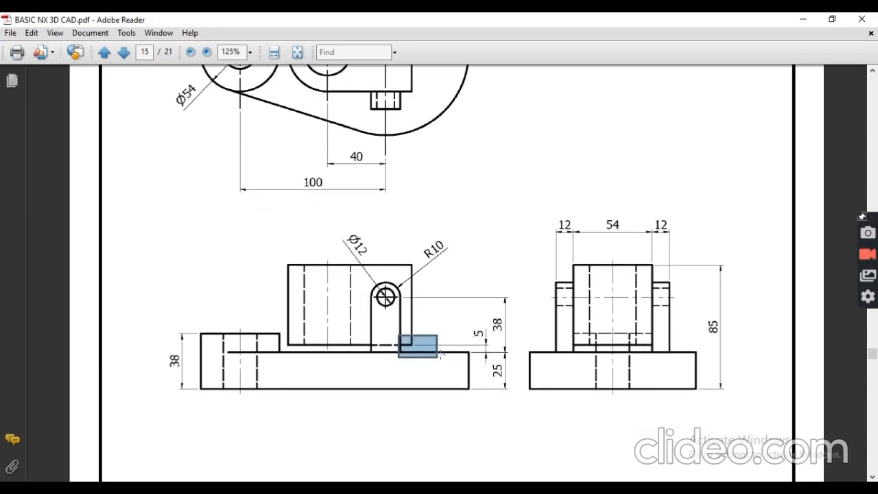
{"action": "scroll", "coordinate": [454, 341], "scroll_direction": "up", "scroll_amount": 2}
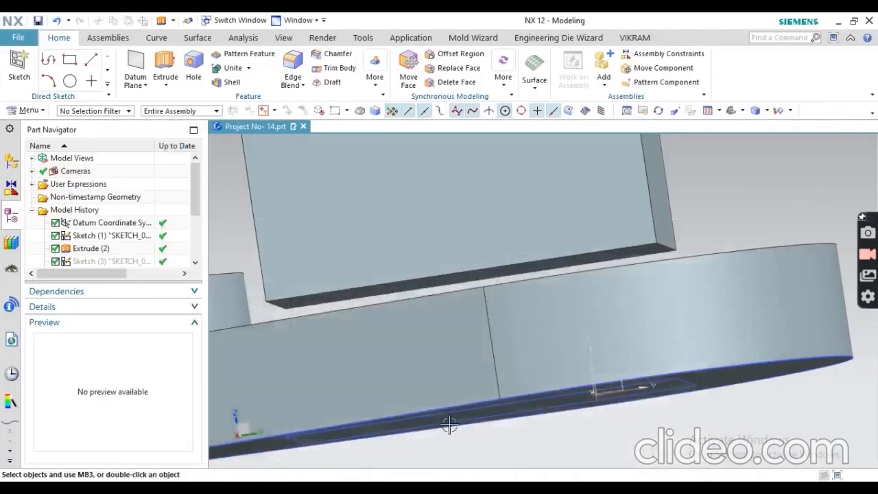
{"action": "middle_click_drag", "start_coordinate": [447, 427], "coordinate": [464, 336]}
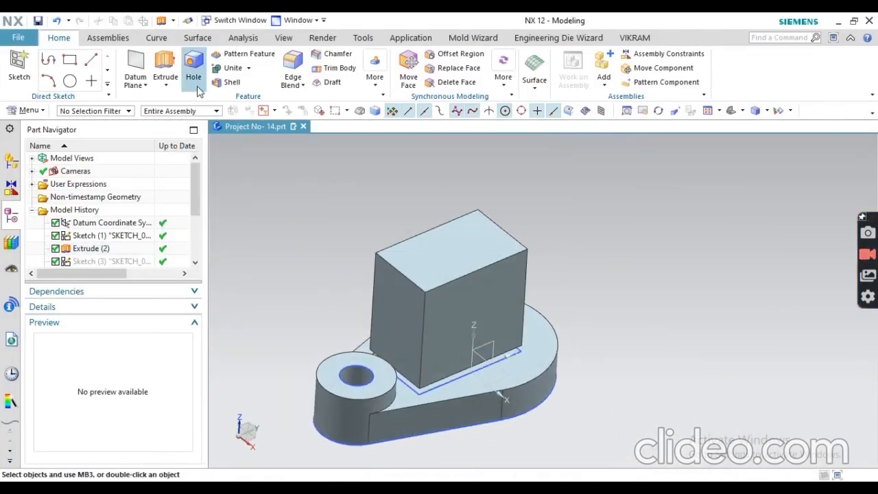
Start a three-face Face Blend with the face selection rule set to Single Face
{"action": "left_click", "coordinate": [293, 84]}
{"action": "left_click", "coordinate": [300, 115]}
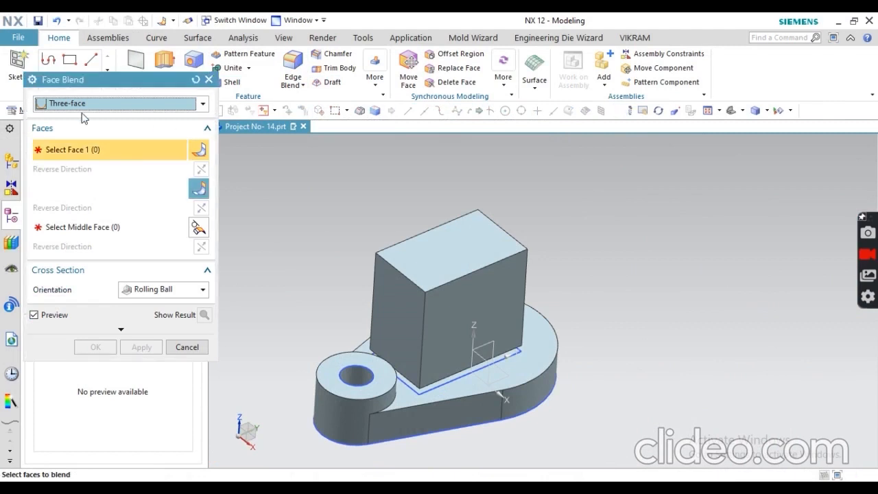
{"action": "left_click", "coordinate": [62, 105]}
{"action": "left_click", "coordinate": [63, 106]}
{"action": "left_click", "coordinate": [412, 116]}
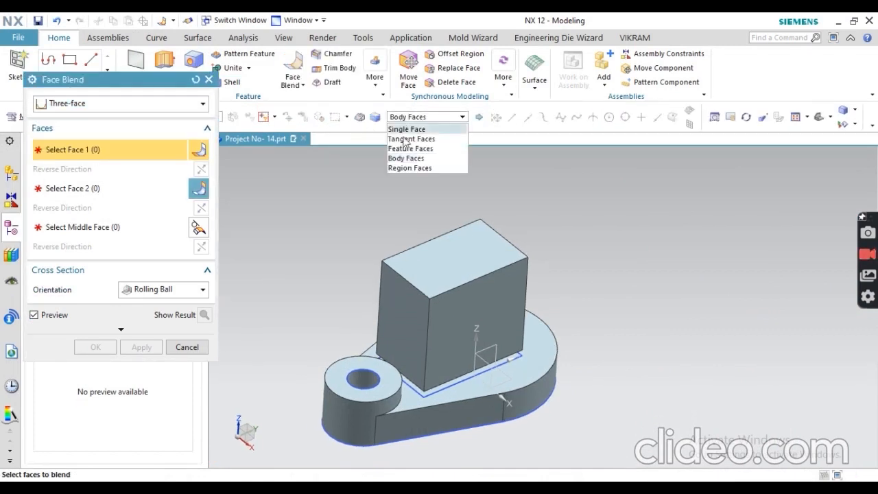
{"action": "left_click", "coordinate": [394, 128]}
Fully round the block's end nearest the bored boss, using both long side faces and the end face as the middle face
{"action": "left_click", "coordinate": [447, 344]}
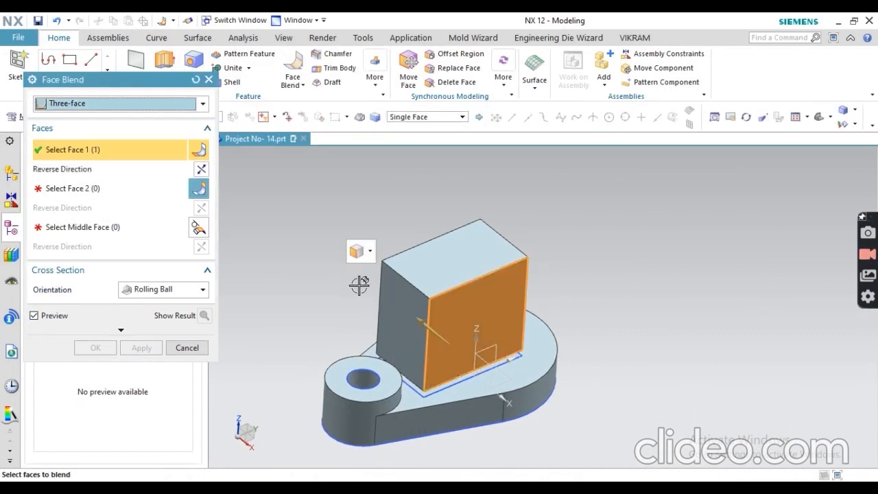
{"action": "left_click", "coordinate": [75, 189]}
{"action": "middle_click_drag", "start_coordinate": [299, 241], "coordinate": [364, 281]}
{"action": "left_click", "coordinate": [421, 268]}
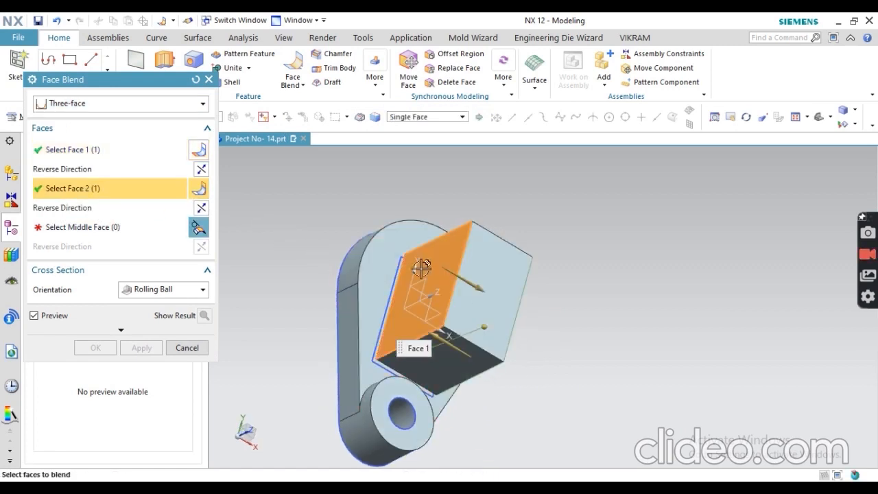
{"action": "left_click", "coordinate": [50, 226]}
{"action": "left_click", "coordinate": [438, 361]}
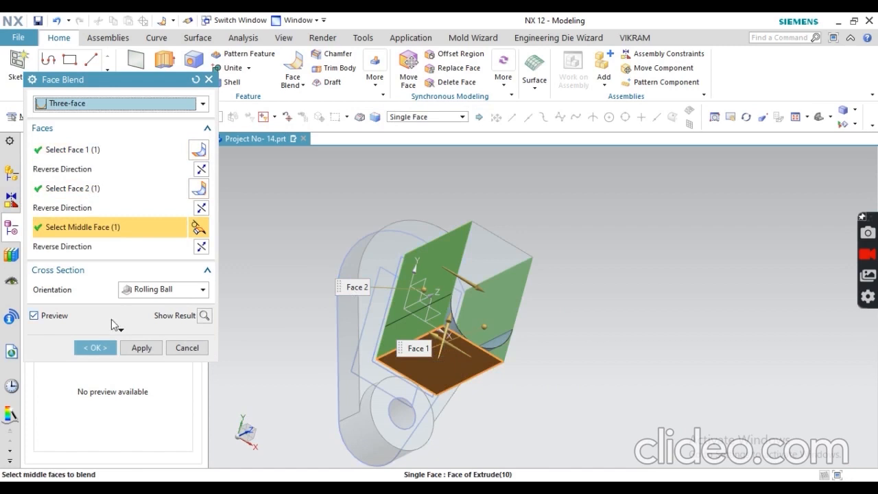
{"action": "left_click", "coordinate": [96, 347]}
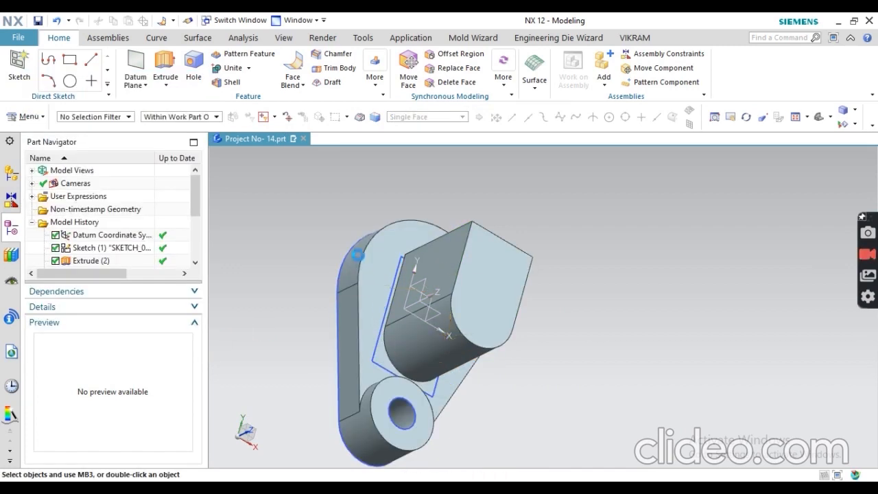
{"action": "middle_click_drag", "start_coordinate": [361, 249], "coordinate": [325, 332]}
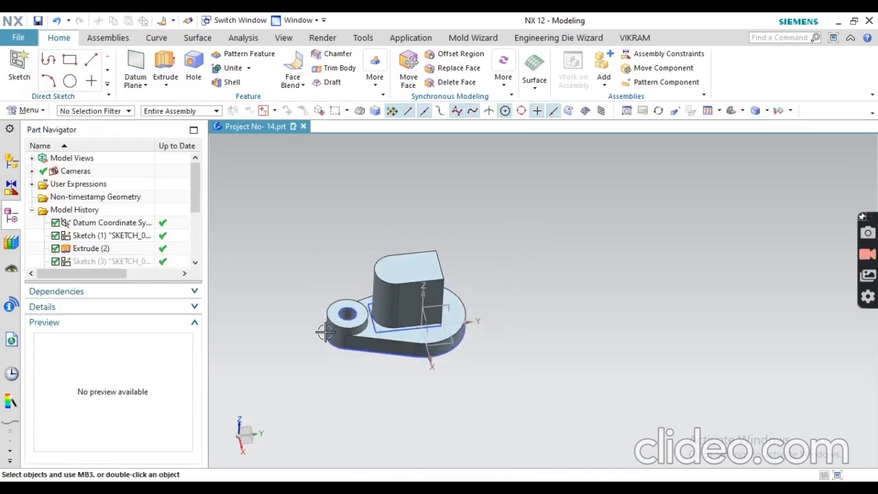
Switch to the PDF drawing and examine the upper block and side lugs across the top, front and side views
{"action": "key", "text": "alt+Tab"}
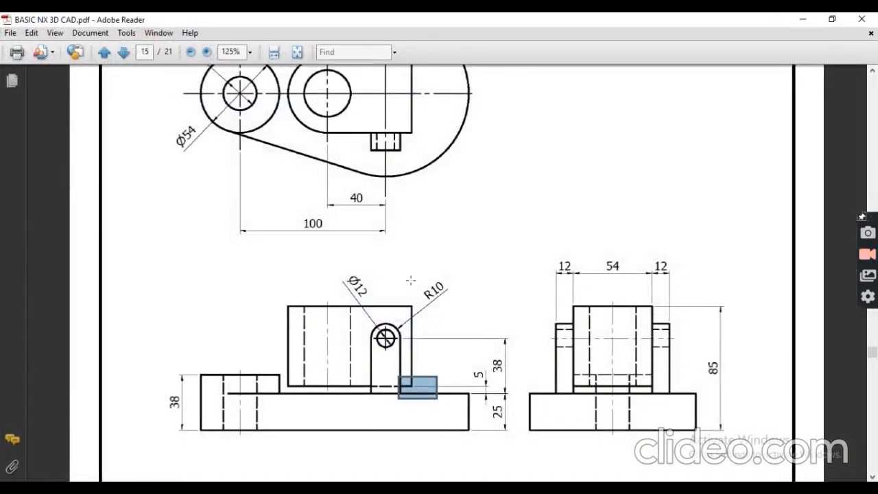
{"action": "scroll", "coordinate": [410, 280], "scroll_direction": "up", "scroll_amount": 3}
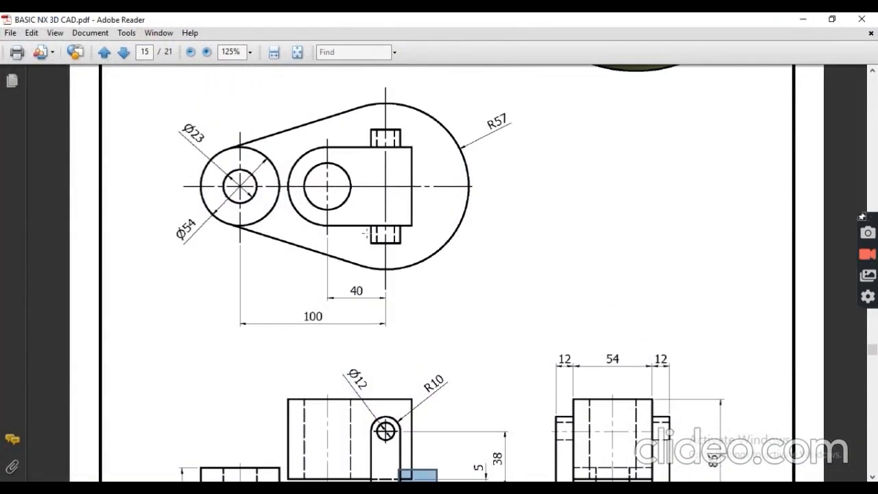
{"action": "scroll", "coordinate": [387, 350], "scroll_direction": "down", "scroll_amount": 2}
{"action": "scroll", "coordinate": [336, 165], "scroll_direction": "up", "scroll_amount": 1}
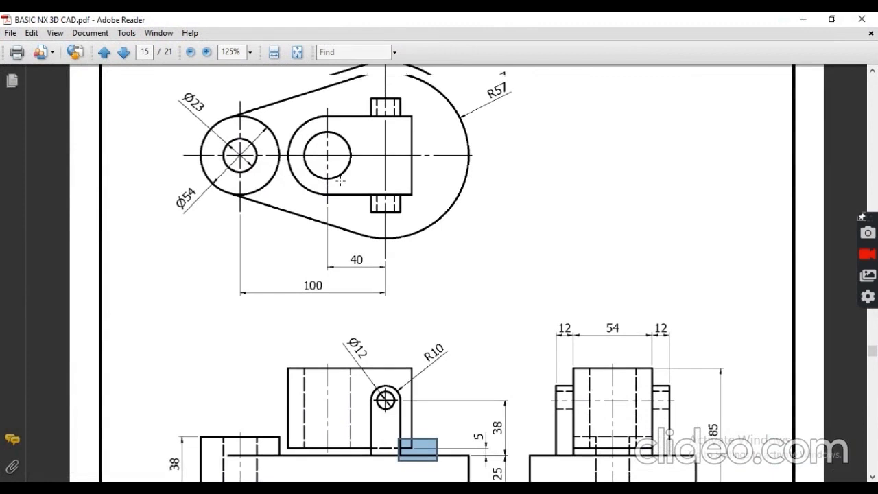
{"action": "scroll", "coordinate": [344, 371], "scroll_direction": "down", "scroll_amount": 2}
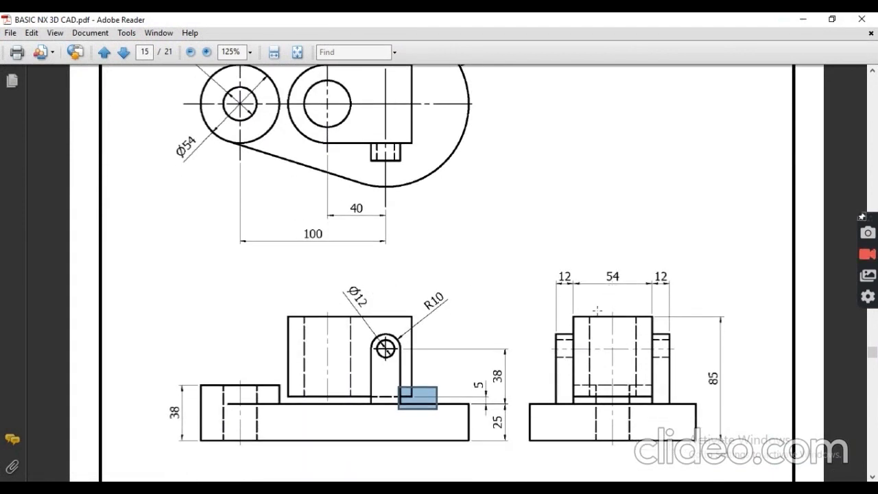
{"action": "scroll", "coordinate": [489, 286], "scroll_direction": "down", "scroll_amount": 2}
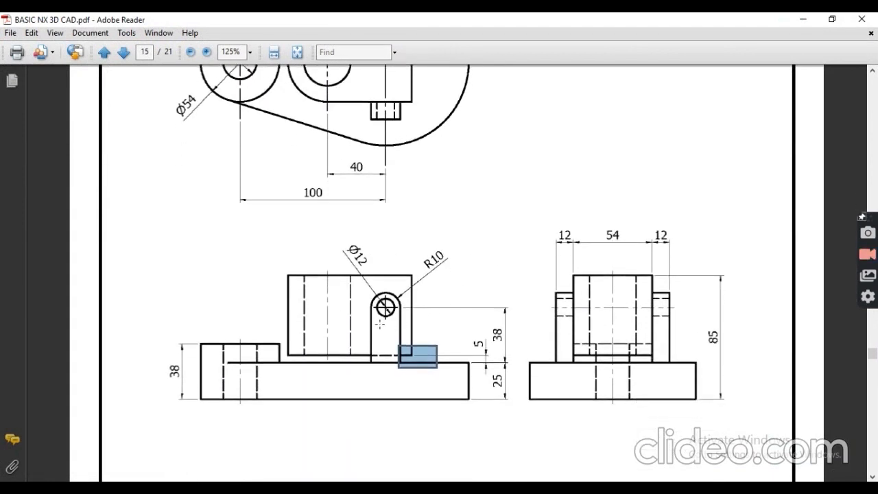
{"action": "scroll", "coordinate": [380, 323], "scroll_direction": "up", "scroll_amount": 6}
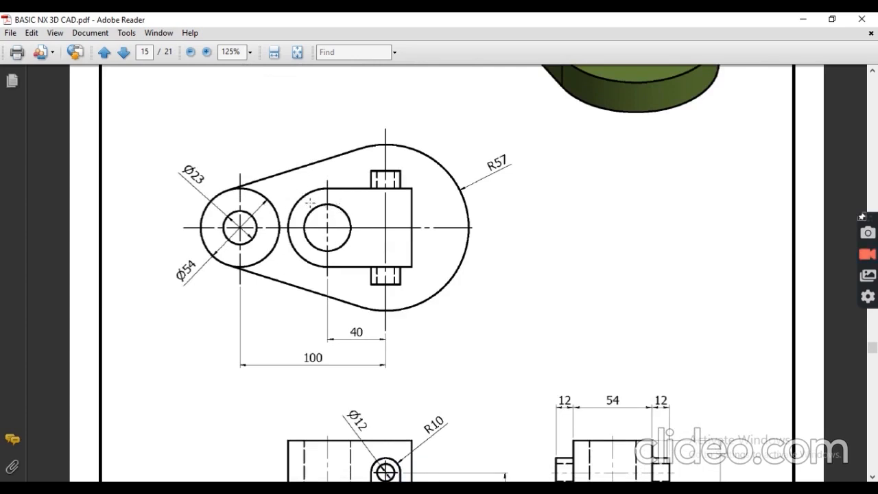
Trace the block's vertical bore through the PDF's top, front and side views, check the pictorial view, and return to NX
{"action": "left_click_drag", "start_coordinate": [330, 202], "coordinate": [358, 258]}
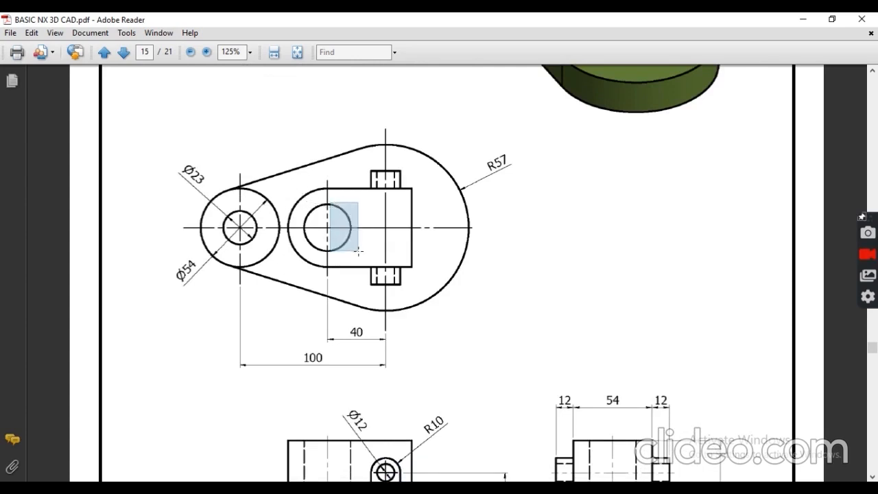
{"action": "scroll", "coordinate": [357, 251], "scroll_direction": "down", "scroll_amount": 8}
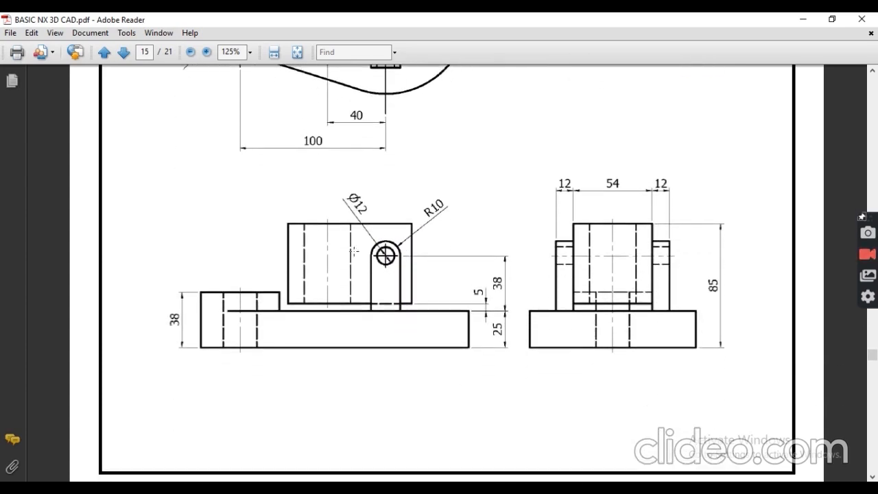
{"action": "left_click_drag", "start_coordinate": [300, 216], "coordinate": [354, 316]}
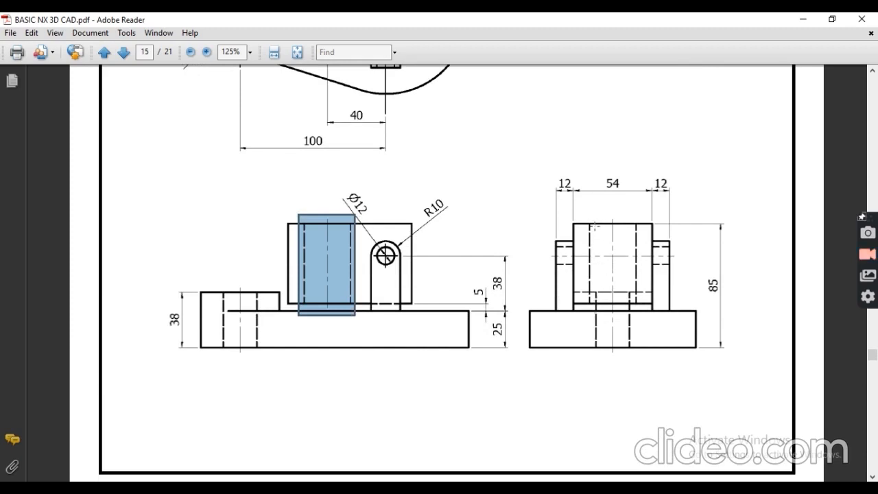
{"action": "left_click_drag", "start_coordinate": [589, 214], "coordinate": [636, 309]}
{"action": "scroll", "coordinate": [509, 356], "scroll_direction": "up", "scroll_amount": 2}
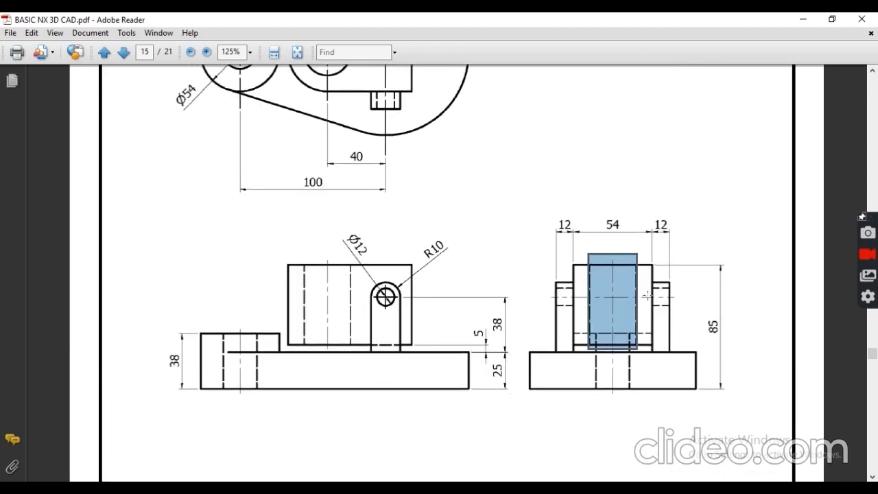
{"action": "scroll", "coordinate": [525, 258], "scroll_direction": "up", "scroll_amount": 10}
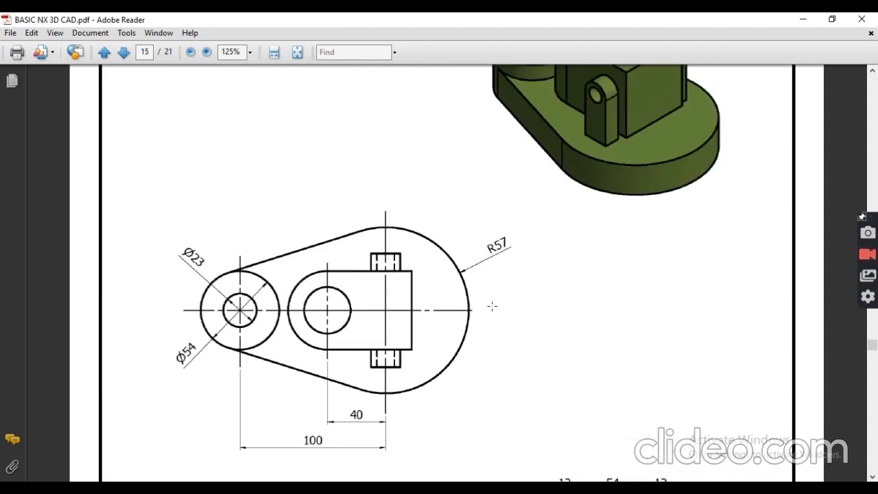
{"action": "scroll", "coordinate": [491, 306], "scroll_direction": "up", "scroll_amount": 3}
{"action": "key", "text": "alt+Tab"}
{"action": "scroll", "coordinate": [388, 324], "scroll_direction": "up", "scroll_amount": 4}
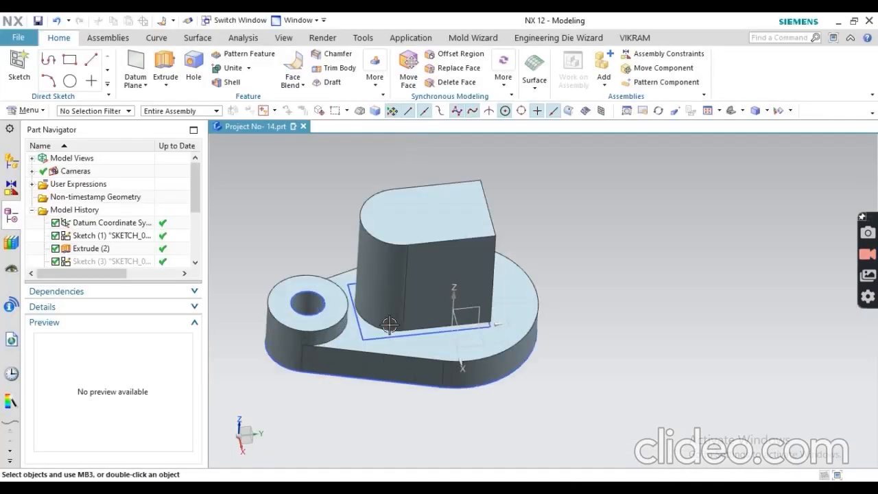
{"action": "double_click", "coordinate": [361, 339]}
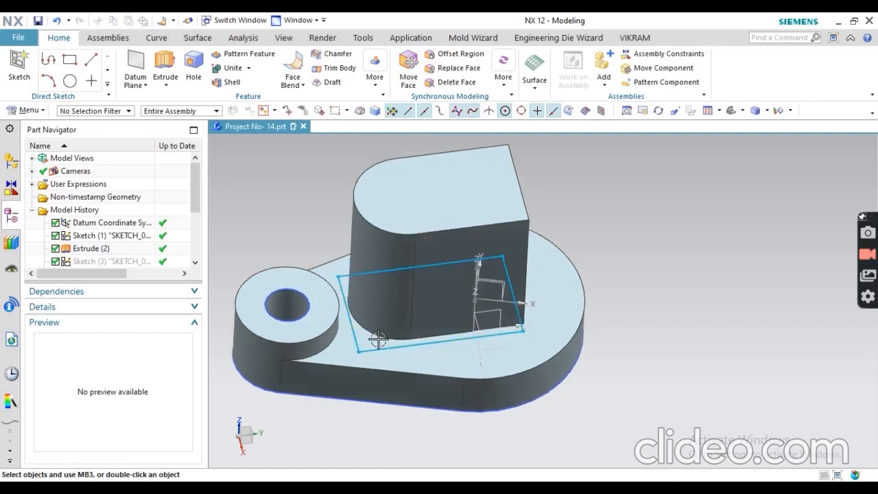
{"action": "left_click", "coordinate": [34, 77]}
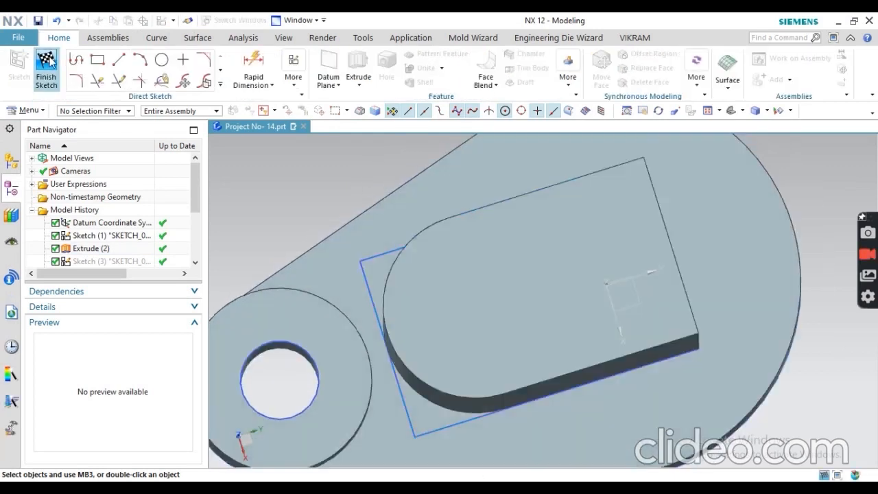
Sketch a 30 mm diameter circle on the block's top face, centred on its rounded end, and finish the sketch
{"action": "left_click", "coordinate": [21, 69]}
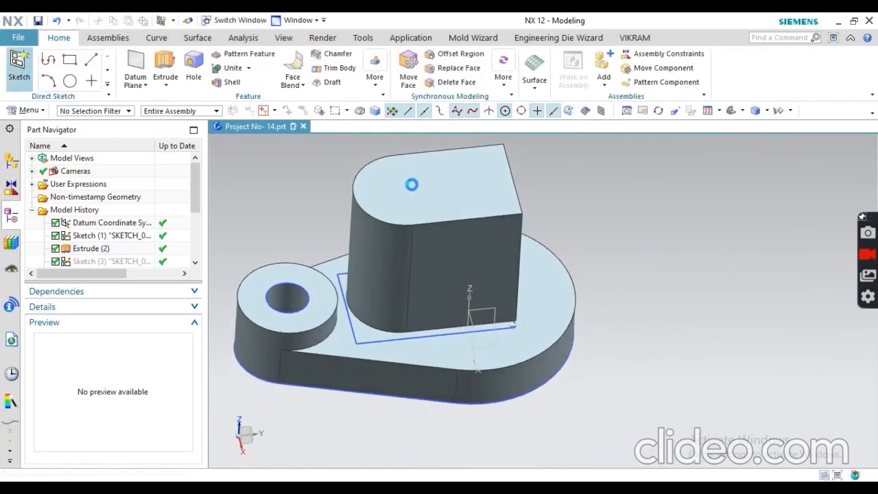
{"action": "left_click", "coordinate": [394, 198]}
{"action": "left_click", "coordinate": [142, 242]}
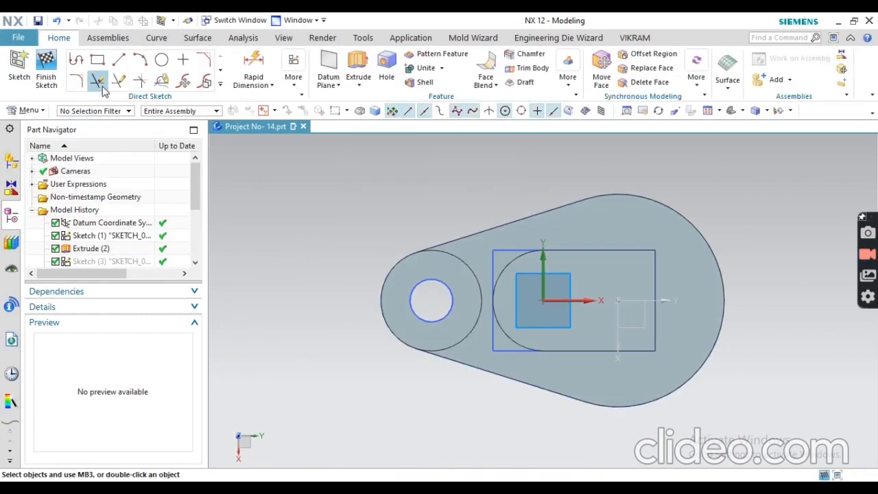
{"action": "left_click", "coordinate": [162, 60]}
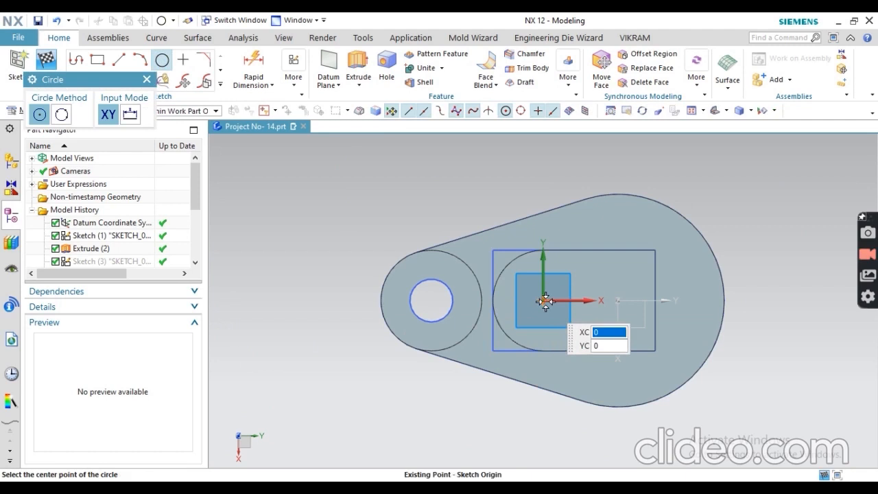
{"action": "left_click", "coordinate": [543, 300]}
{"action": "type", "text": "3"}
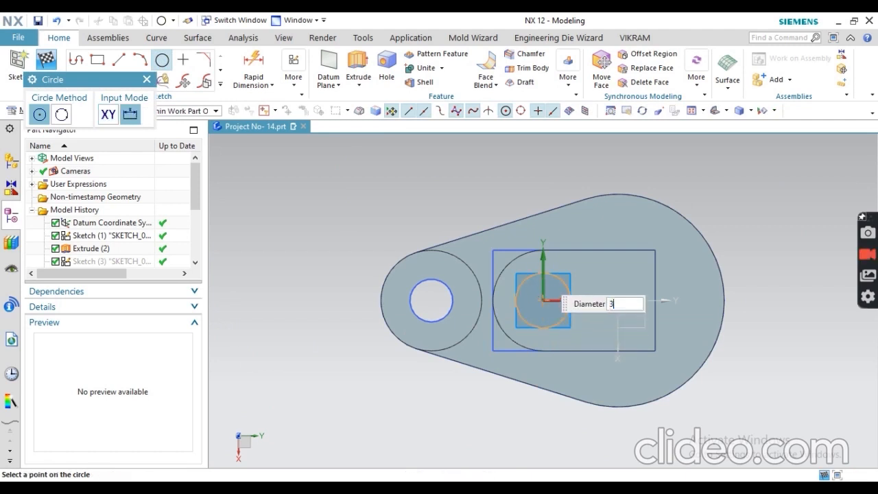
{"action": "type", "text": "0"}
{"action": "key", "text": "Return"}
{"action": "left_click", "coordinate": [46, 74]}
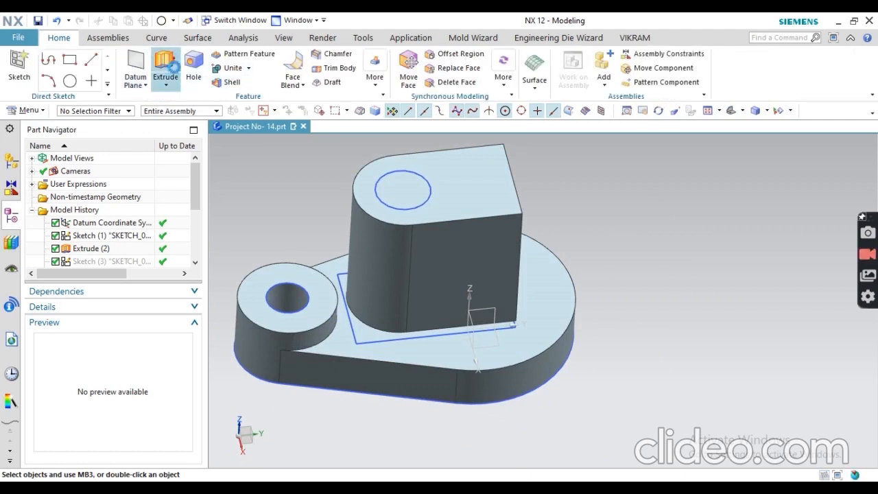
Extrude the circle downward into the block with a start distance of 0 mm and the end limit Until Next
{"action": "left_click", "coordinate": [166, 70]}
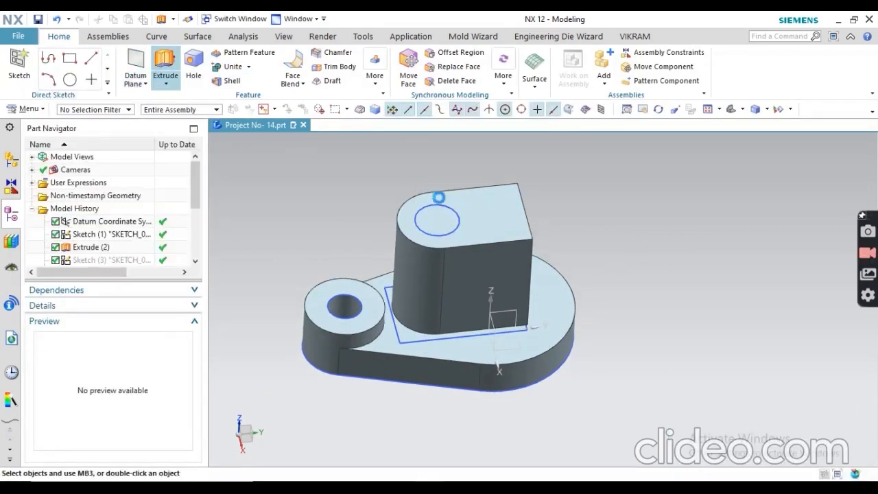
{"action": "left_click", "coordinate": [428, 214]}
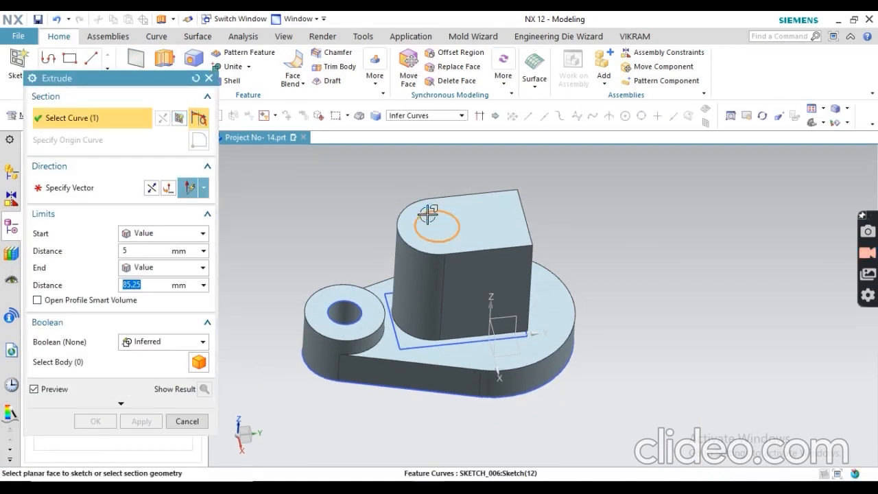
{"action": "left_click", "coordinate": [130, 249]}
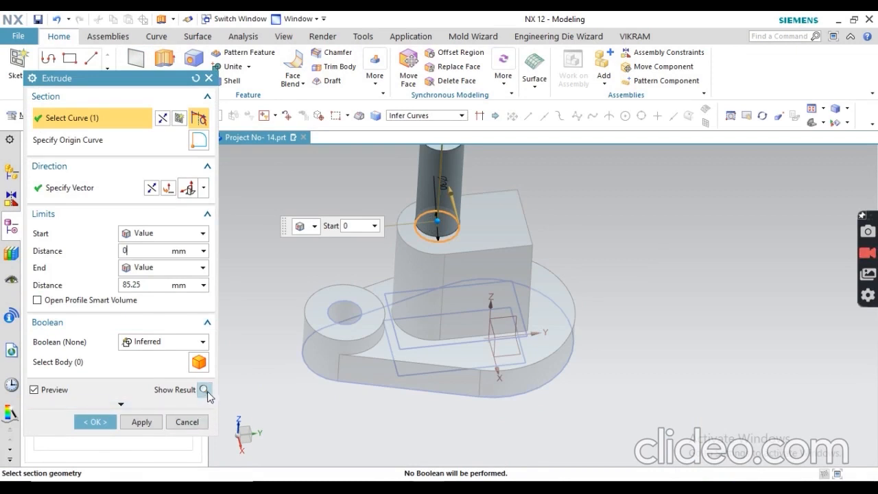
{"action": "left_click", "coordinate": [152, 188]}
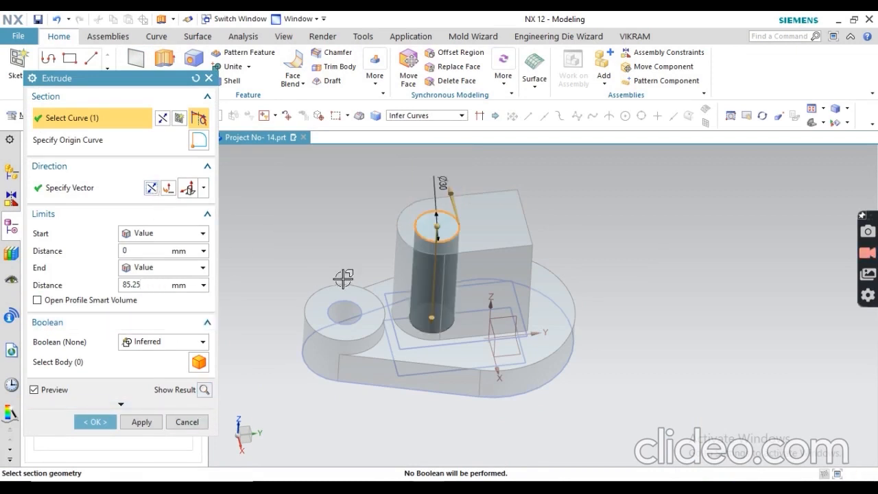
{"action": "middle_click_drag", "start_coordinate": [243, 308], "coordinate": [322, 327]}
{"action": "middle_click_drag", "start_coordinate": [348, 231], "coordinate": [339, 257]}
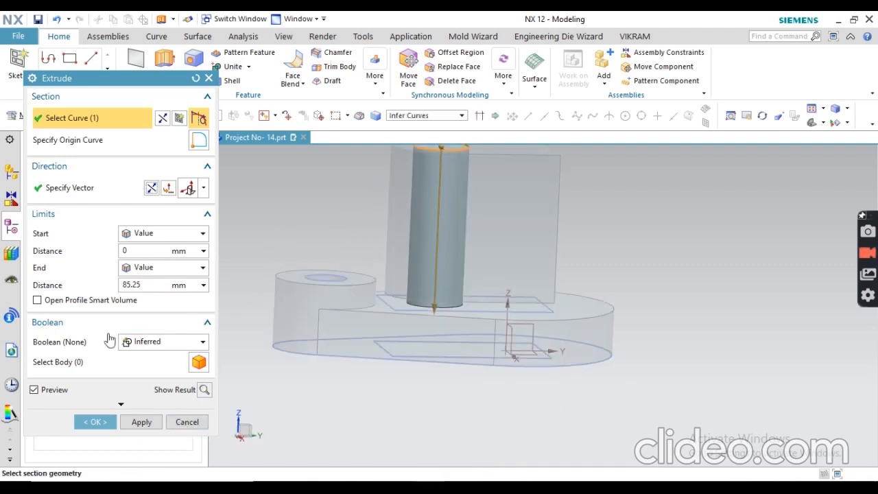
{"action": "left_click", "coordinate": [139, 267]}
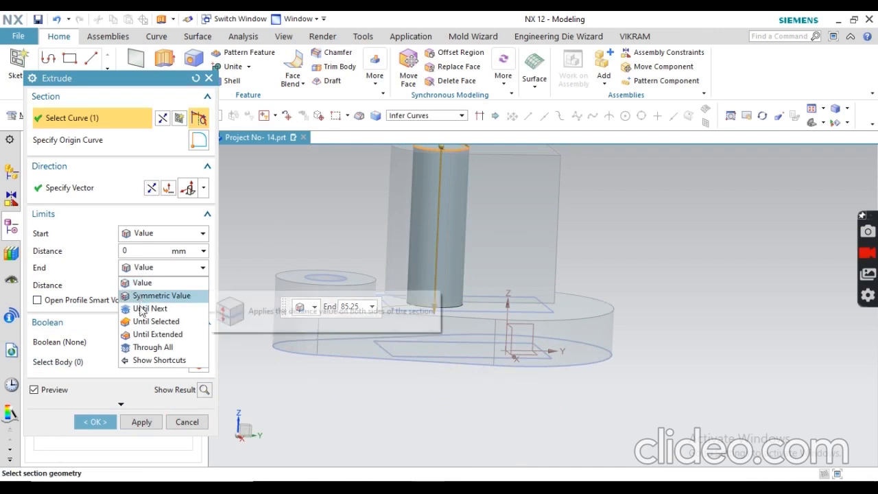
{"action": "left_click", "coordinate": [144, 306]}
{"action": "left_click", "coordinate": [96, 406]}
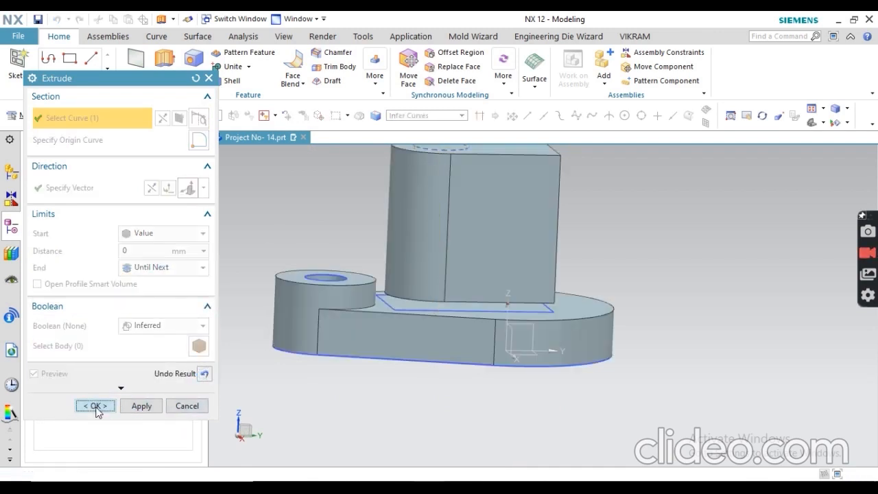
Examine the block's bore and side lug in the PDF's front and top views, and return to NX
{"action": "key", "text": "alt+Tab"}
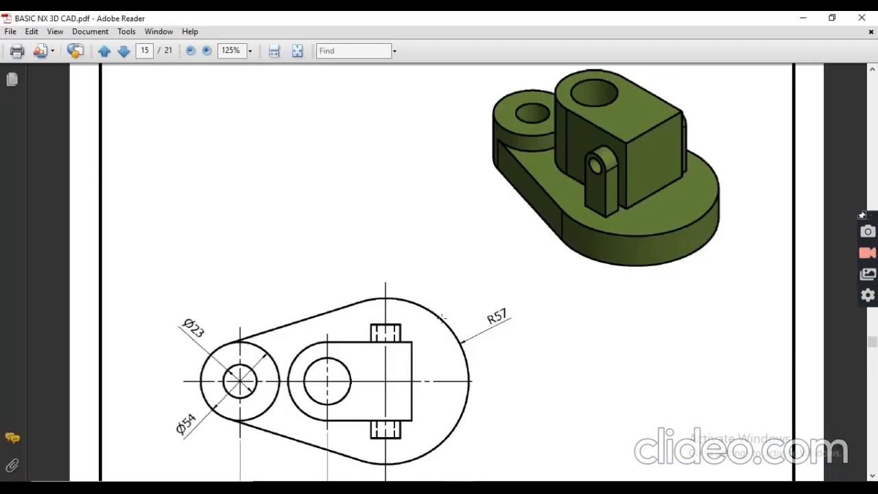
{"action": "scroll", "coordinate": [441, 317], "scroll_direction": "down", "scroll_amount": 5}
{"action": "scroll", "coordinate": [440, 314], "scroll_direction": "down", "scroll_amount": 2}
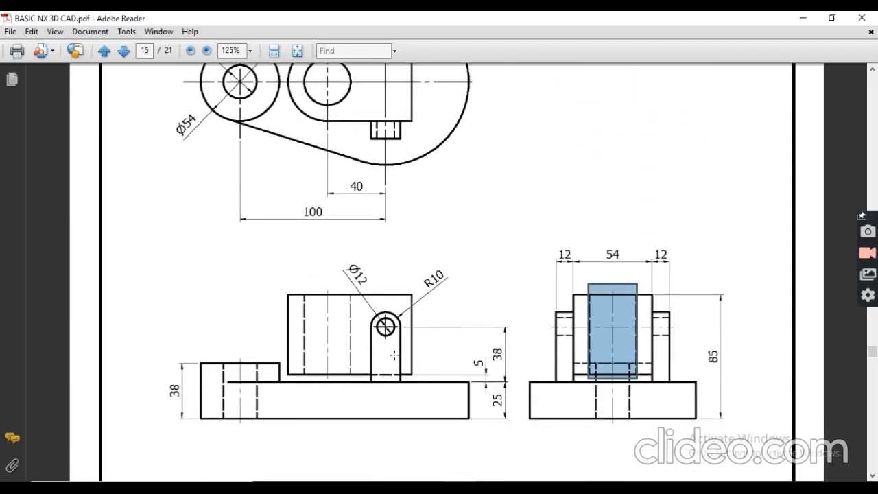
{"action": "left_click_drag", "start_coordinate": [299, 282], "coordinate": [353, 378]}
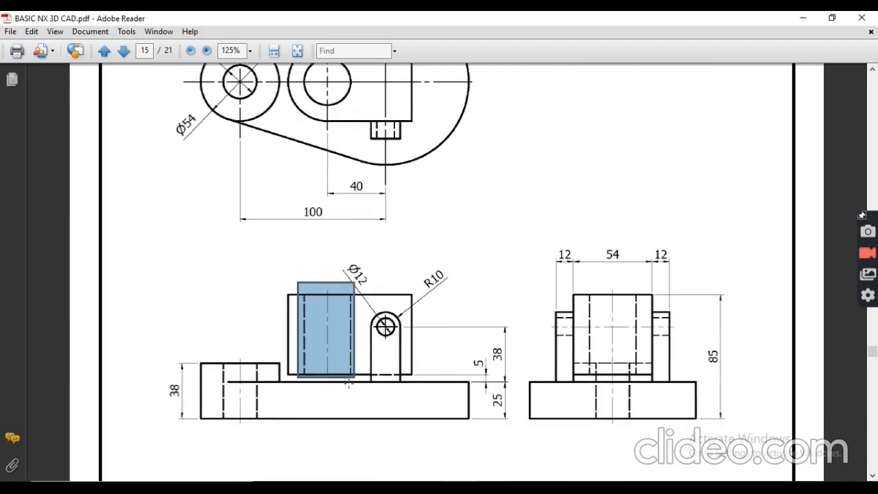
{"action": "left_click", "coordinate": [197, 269]}
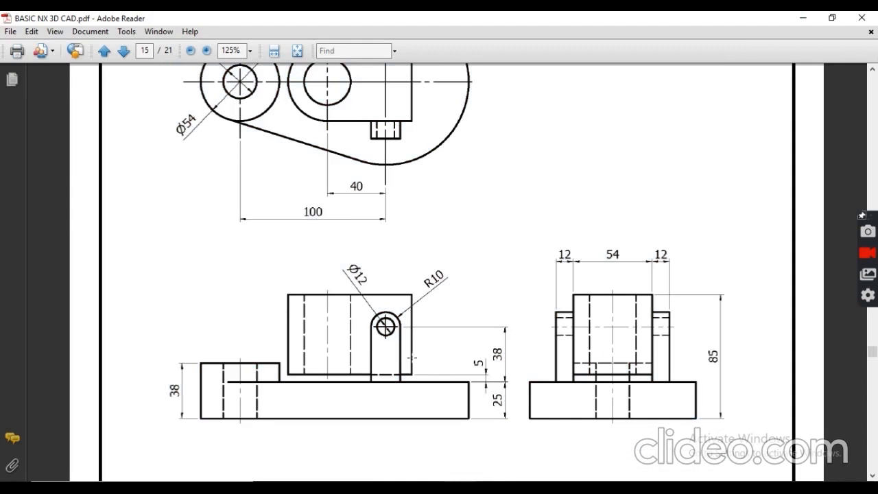
{"action": "left_click_drag", "start_coordinate": [366, 307], "coordinate": [417, 406]}
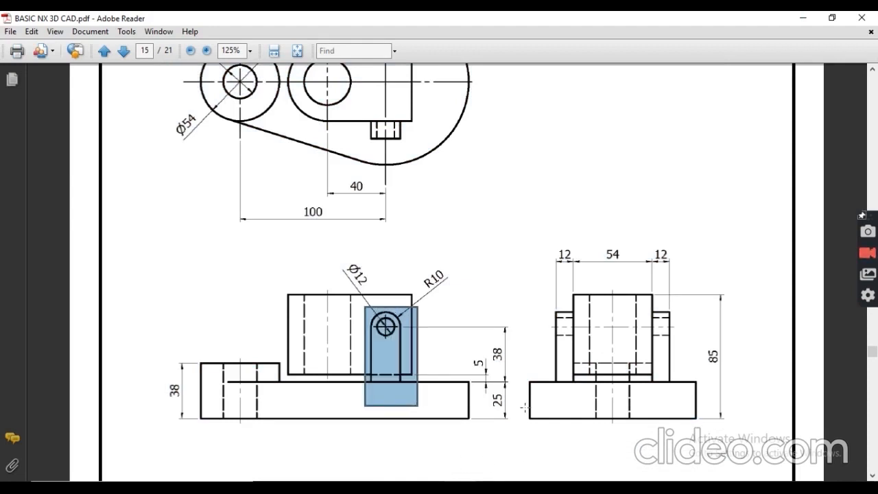
{"action": "scroll", "coordinate": [524, 408], "scroll_direction": "up", "scroll_amount": 4}
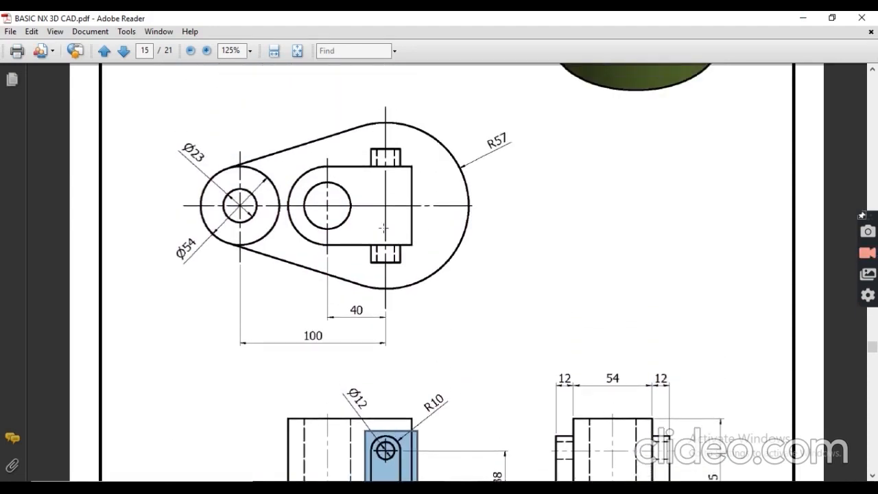
{"action": "left_click_drag", "start_coordinate": [362, 240], "coordinate": [405, 266]}
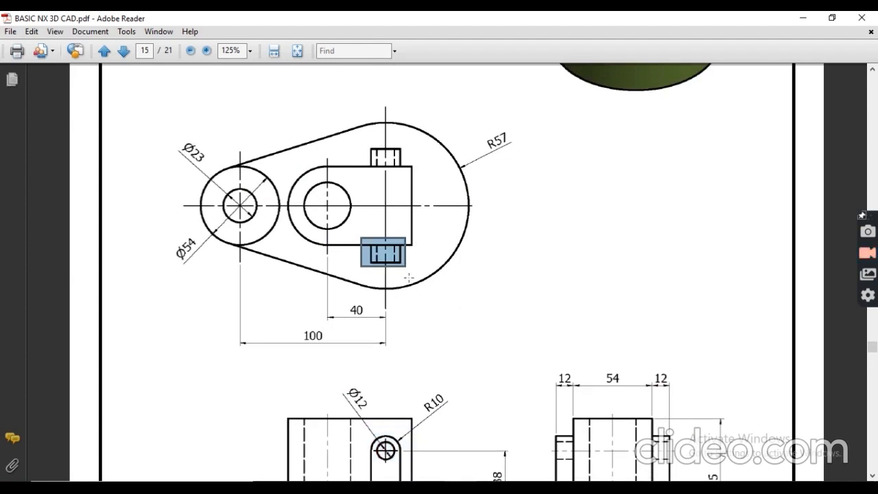
{"action": "scroll", "coordinate": [391, 278], "scroll_direction": "down", "scroll_amount": 2}
{"action": "key", "text": "alt+Tab"}
Edit the block's bore extrusion, setting its Boolean to Subtract with the raised block as the target body
{"action": "middle_click_drag", "start_coordinate": [411, 305], "coordinate": [260, 205]}
{"action": "mouse_move", "coordinate": [412, 137]}
{"action": "middle_mouse_down"}
{"action": "mouse_move", "coordinate": [446, 143]}
{"action": "mouse_move", "coordinate": [434, 308]}
{"action": "middle_mouse_up"}
{"action": "scroll", "coordinate": [120, 252], "scroll_direction": "down", "scroll_amount": 3}
{"action": "scroll", "coordinate": [118, 252], "scroll_direction": "down", "scroll_amount": 1}
{"action": "double_click", "coordinate": [95, 259]}
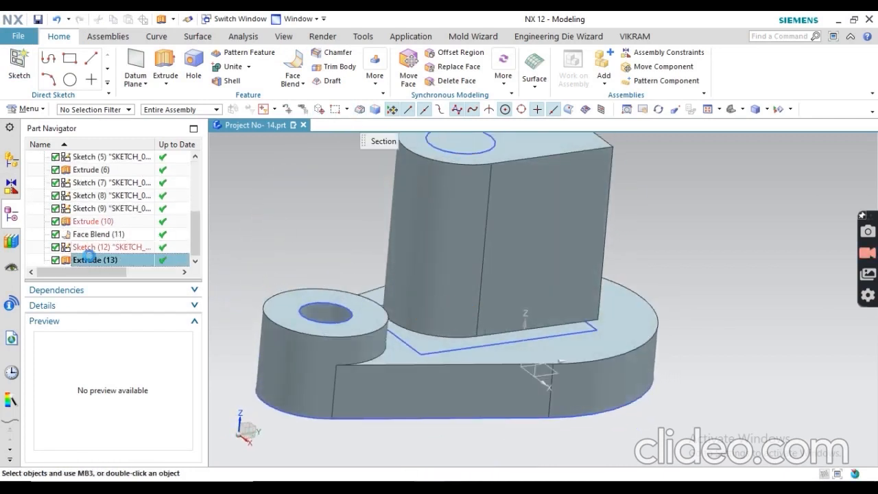
{"action": "left_click", "coordinate": [144, 326]}
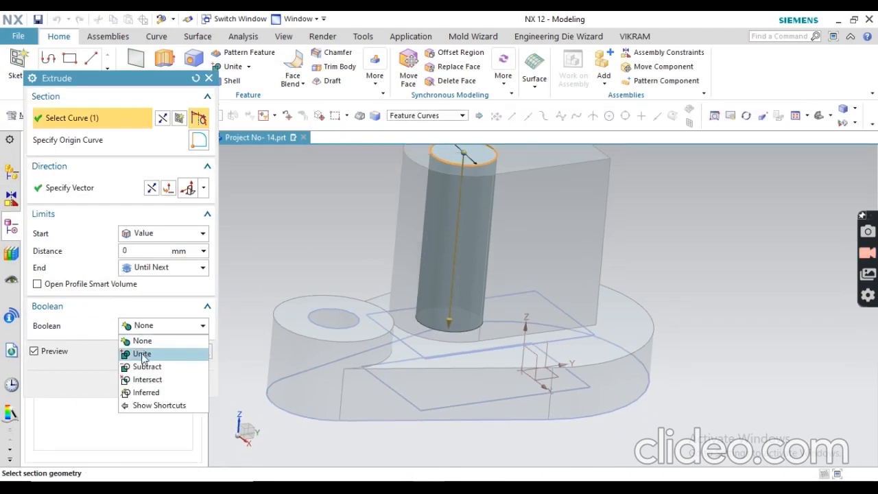
{"action": "left_click", "coordinate": [144, 352]}
{"action": "left_click", "coordinate": [141, 325]}
{"action": "left_click", "coordinate": [143, 364]}
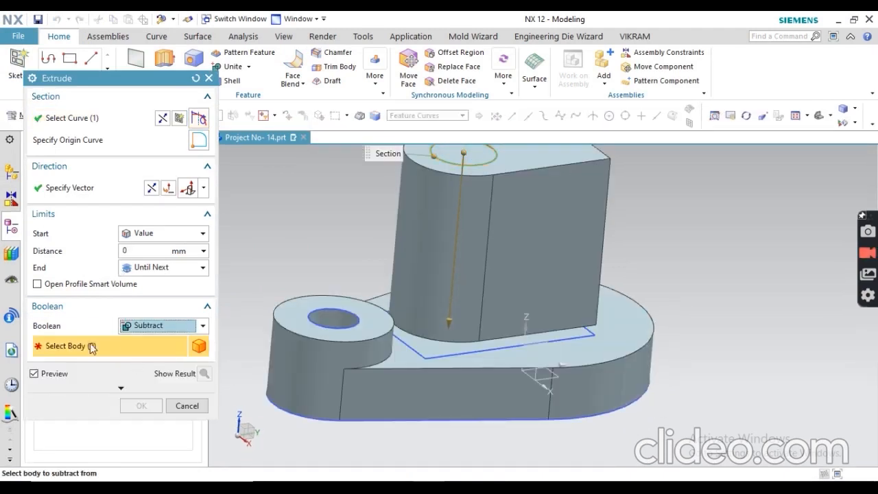
{"action": "left_click", "coordinate": [442, 290]}
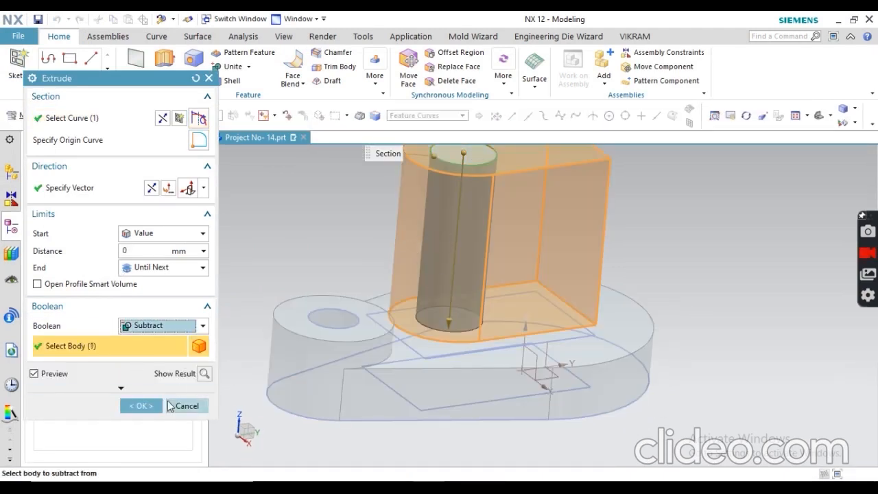
{"action": "left_click", "coordinate": [187, 406]}
Start a sketch on the raised block's flat side face
{"action": "mouse_move", "coordinate": [412, 311]}
{"action": "middle_mouse_down"}
{"action": "mouse_move", "coordinate": [361, 231]}
{"action": "mouse_move", "coordinate": [358, 251]}
{"action": "mouse_move", "coordinate": [351, 206]}
{"action": "mouse_move", "coordinate": [359, 245]}
{"action": "middle_mouse_up"}
{"action": "left_click", "coordinate": [19, 67]}
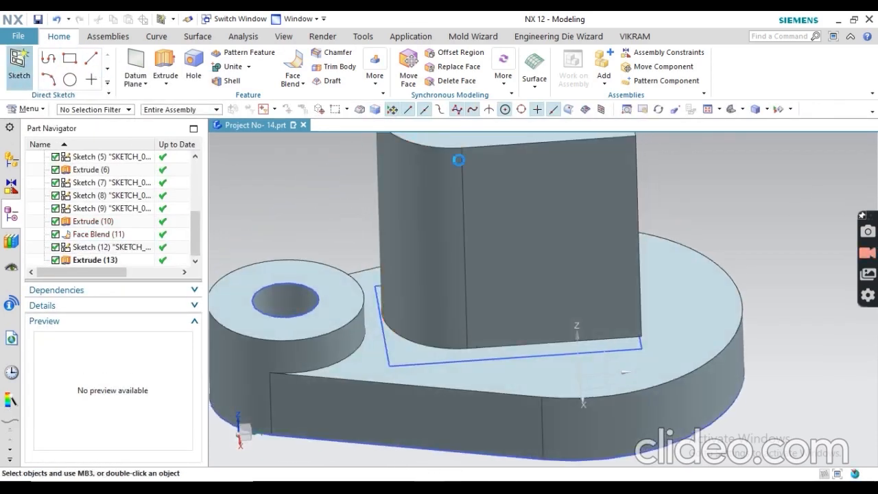
{"action": "left_click", "coordinate": [558, 201]}
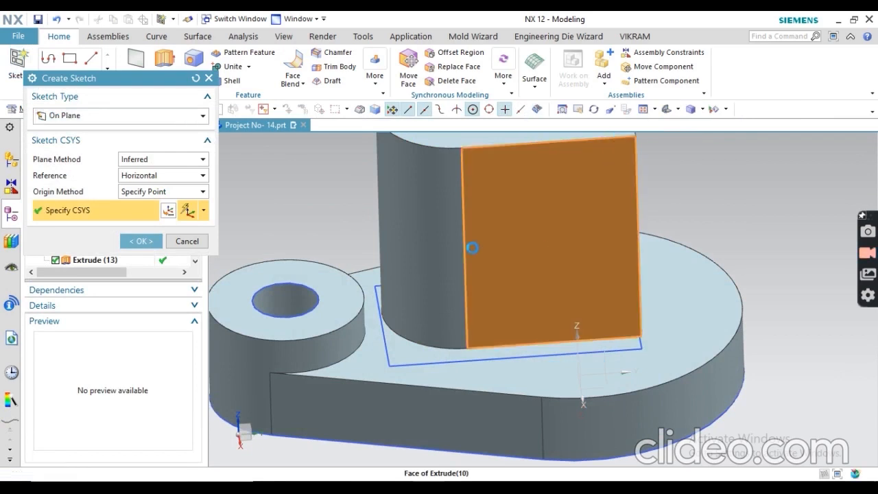
{"action": "left_click", "coordinate": [126, 241]}
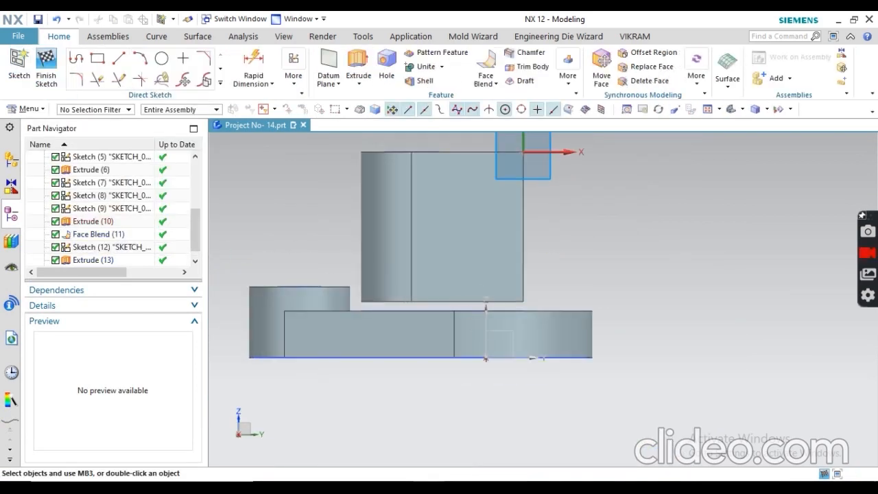
Check the side lug's hole height and rounded-end radius in the PDF's front view, and return to NX
{"action": "key", "text": "alt+Tab"}
{"action": "scroll", "coordinate": [361, 233], "scroll_direction": "down", "scroll_amount": 2}
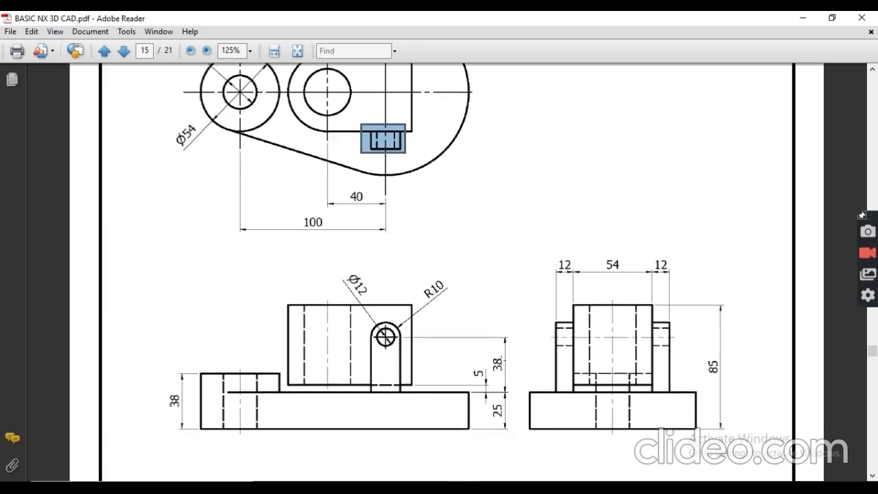
{"action": "left_click_drag", "start_coordinate": [510, 354], "coordinate": [485, 319]}
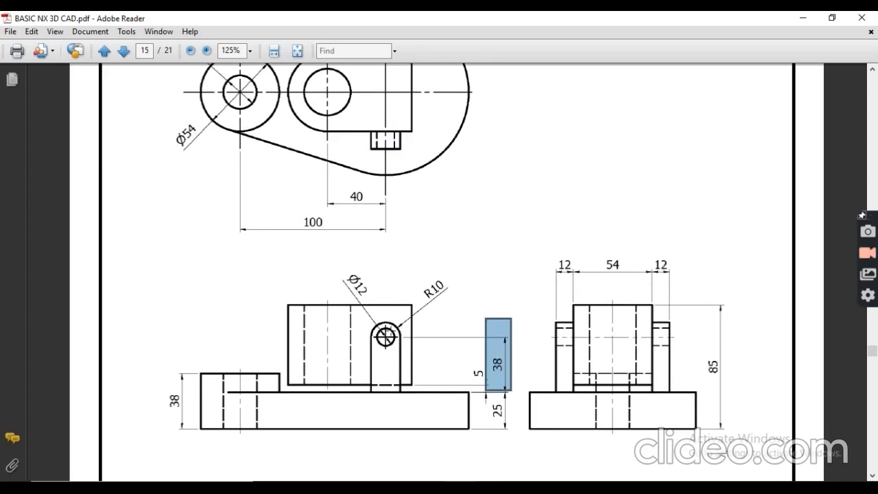
{"action": "left_click_drag", "start_coordinate": [423, 270], "coordinate": [467, 315]}
{"action": "key", "text": "alt+Tab"}
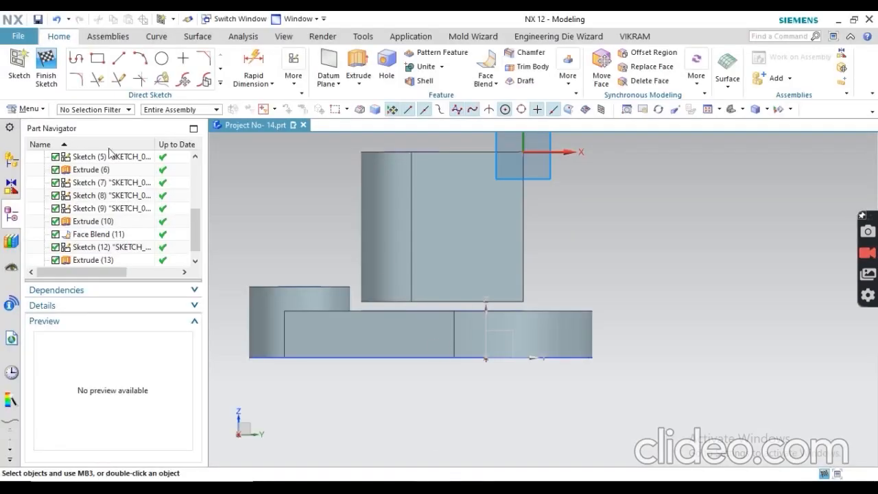
Sketch a rectangle 20 mm wide and 38 mm high on the block's side, standing on the base plate's top edge
{"action": "left_click", "coordinate": [99, 59]}
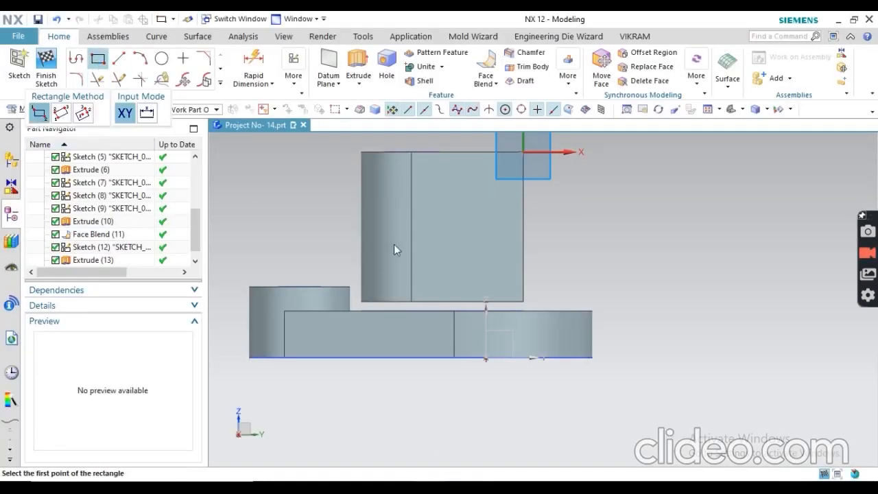
{"action": "left_click", "coordinate": [438, 310]}
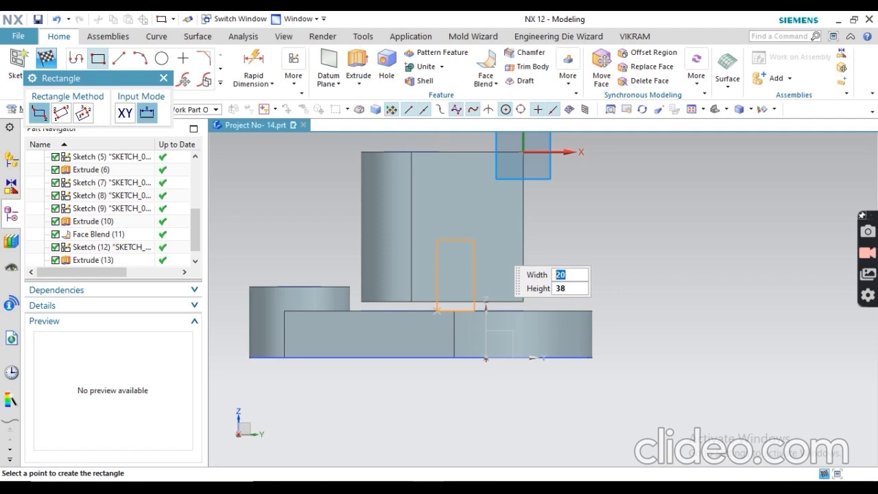
{"action": "key", "text": "Return"}
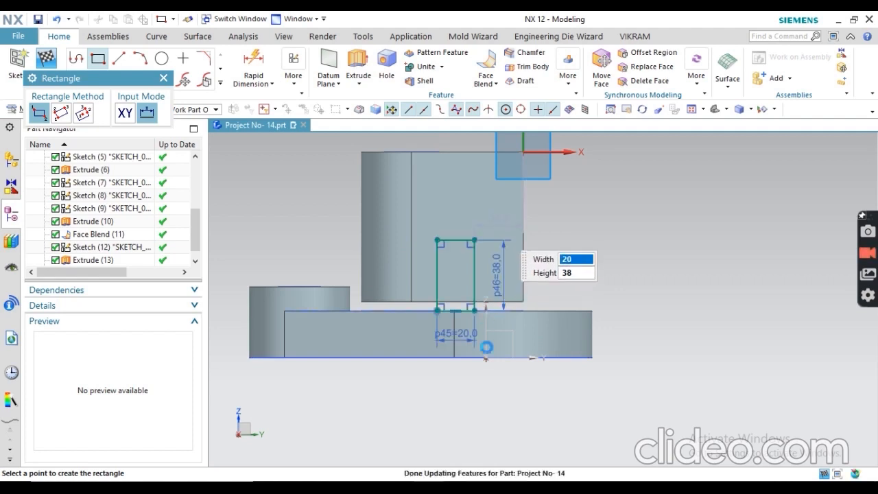
Compare the lug's height and centreline position in the PDF's front and top views with the sketched rectangle in NX
{"action": "key", "text": "alt+Tab"}
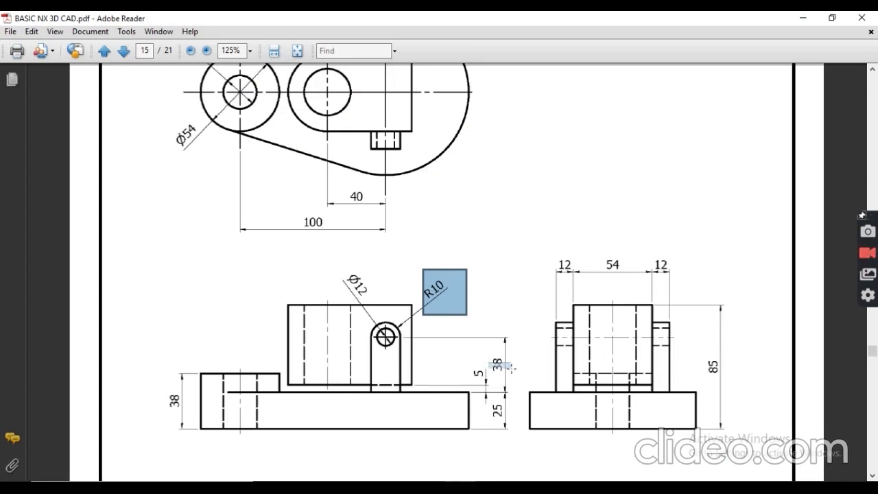
{"action": "left_click_drag", "start_coordinate": [511, 368], "coordinate": [513, 371]}
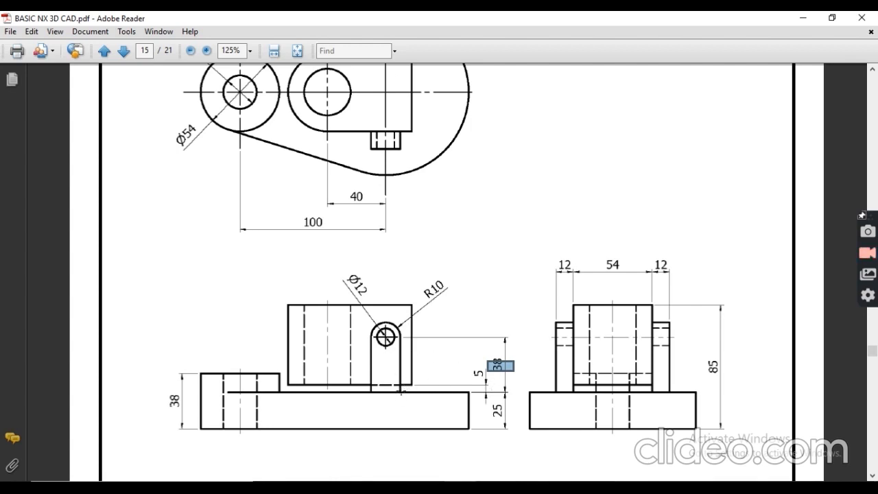
{"action": "scroll", "coordinate": [365, 374], "scroll_direction": "up", "scroll_amount": 5}
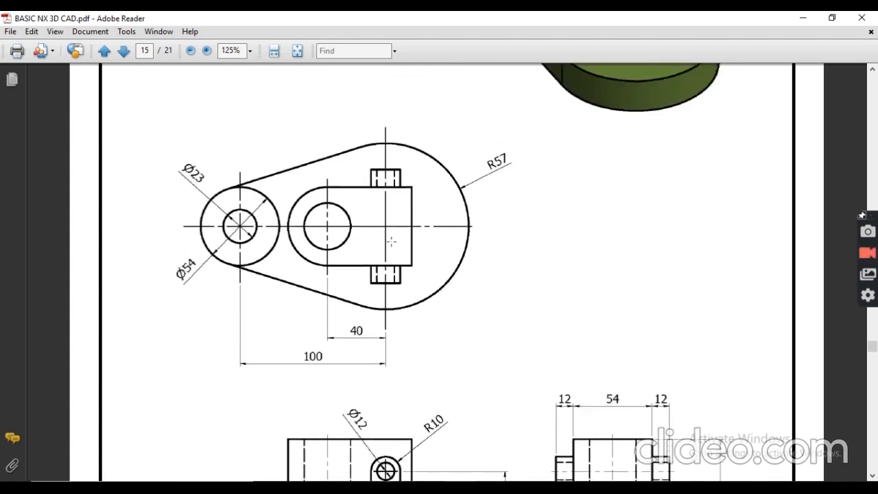
{"action": "scroll", "coordinate": [381, 421], "scroll_direction": "down", "scroll_amount": 3}
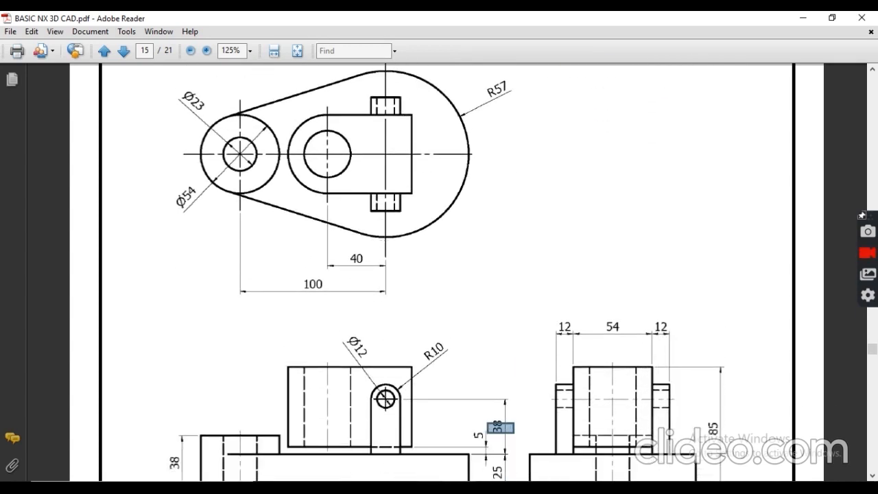
{"action": "left_click", "coordinate": [507, 489]}
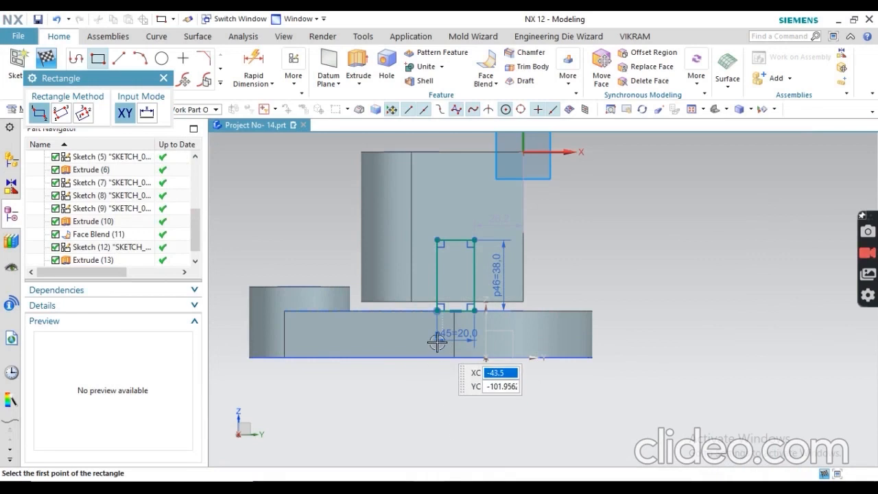
{"action": "key", "text": "Escape"}
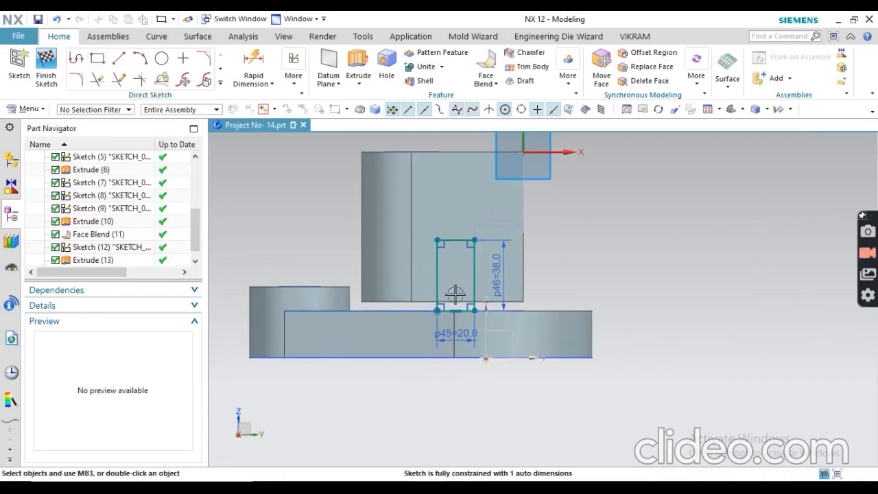
{"action": "left_click", "coordinate": [497, 488]}
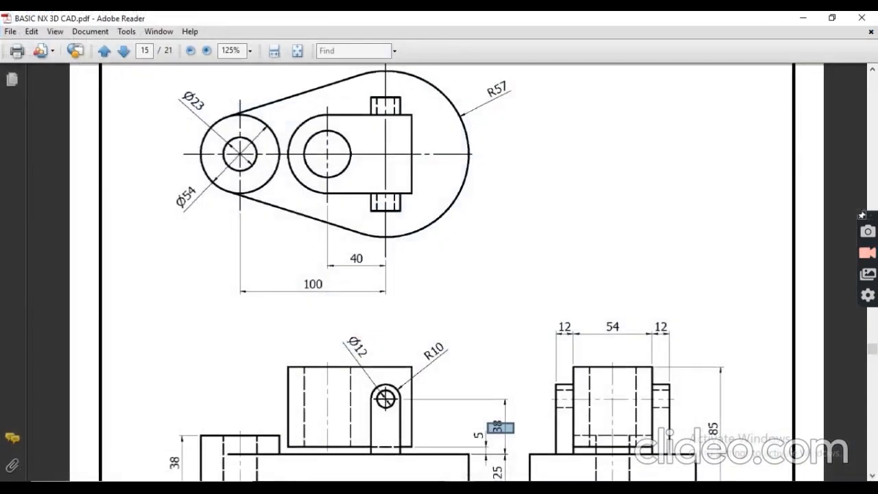
{"action": "left_click", "coordinate": [500, 489]}
{"action": "scroll", "coordinate": [499, 390], "scroll_direction": "up", "scroll_amount": 2}
{"action": "scroll", "coordinate": [499, 391], "scroll_direction": "down", "scroll_amount": 4}
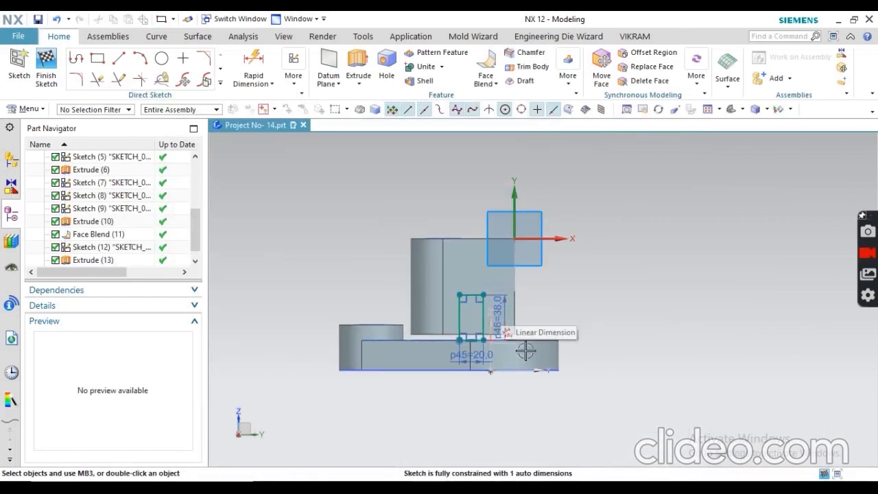
{"action": "scroll", "coordinate": [525, 350], "scroll_direction": "up", "scroll_amount": 3}
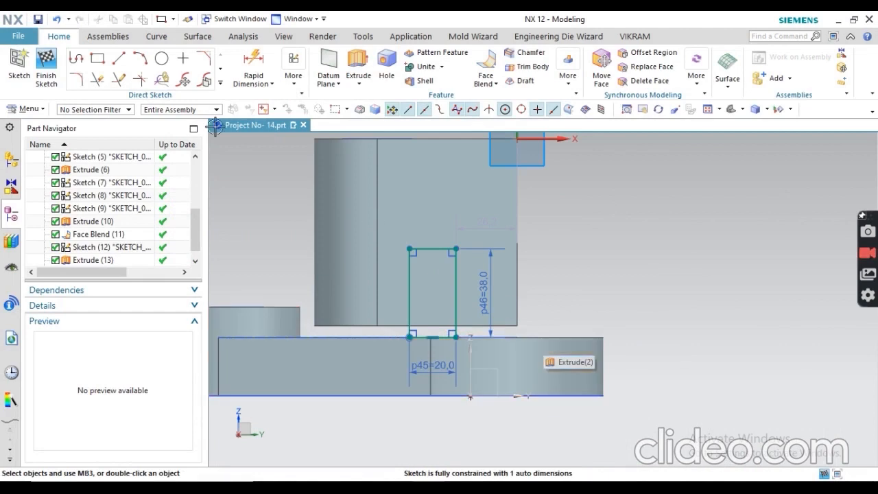
Examine the lug's offset from the block's flat end in the PDF's top and front views, and return to NX
{"action": "left_click", "coordinate": [119, 59]}
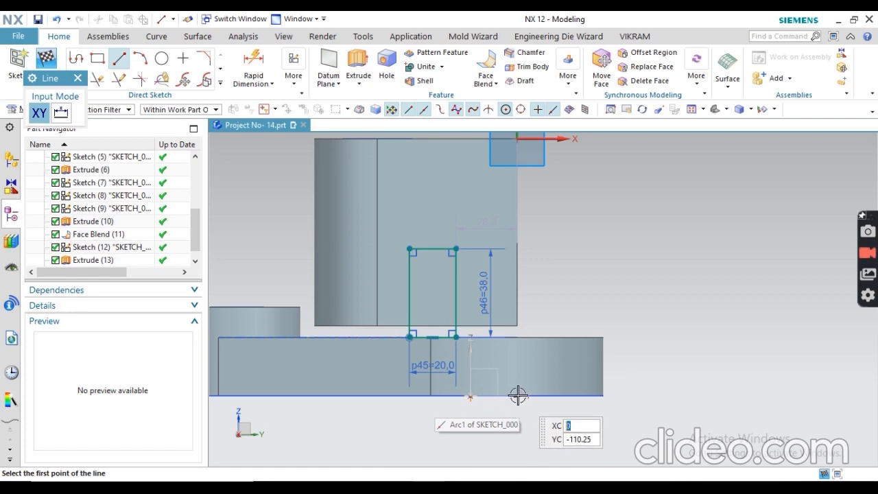
{"action": "key", "text": "Escape"}
{"action": "key", "text": "alt+Tab"}
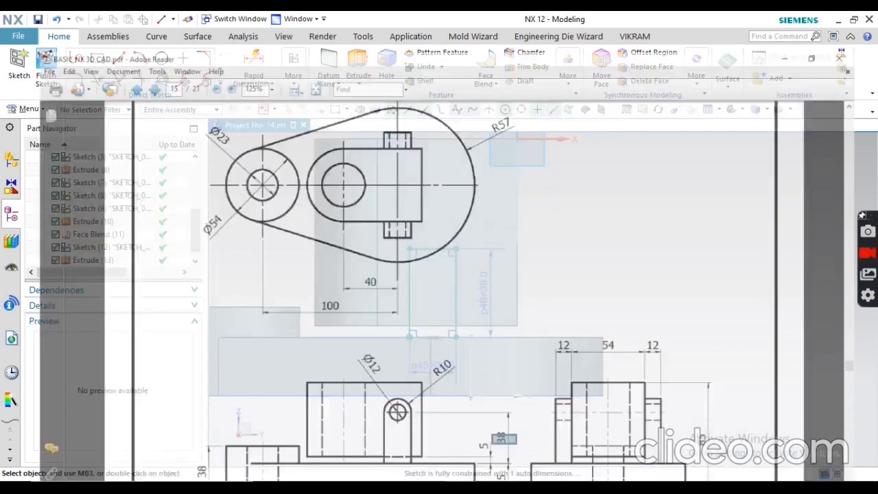
{"action": "scroll", "coordinate": [443, 247], "scroll_direction": "down", "scroll_amount": 1}
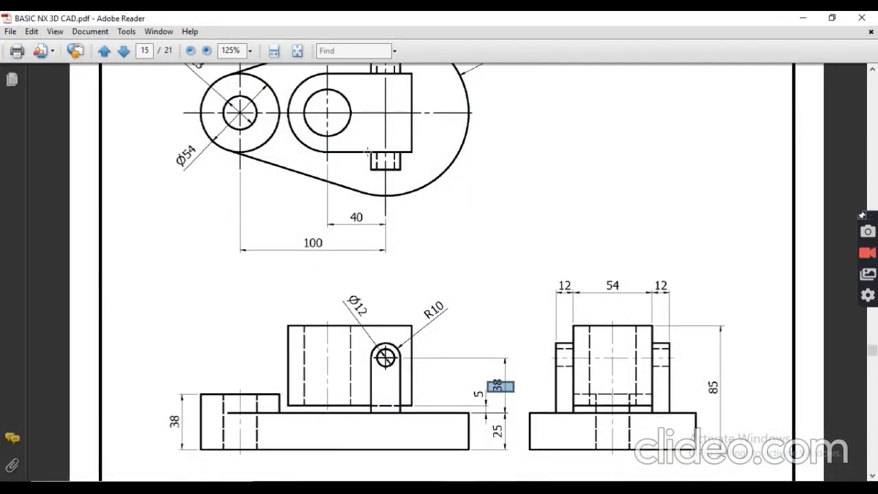
{"action": "left_click_drag", "start_coordinate": [400, 176], "coordinate": [422, 163]}
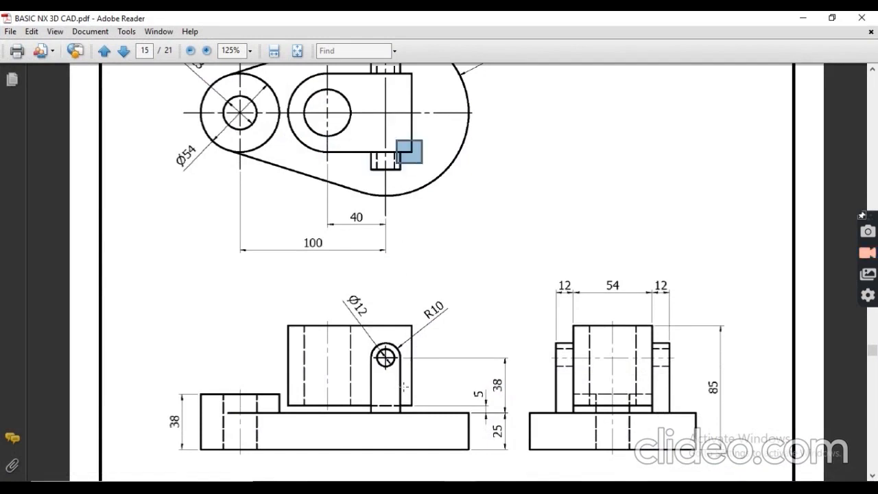
{"action": "left_click_drag", "start_coordinate": [418, 404], "coordinate": [419, 404]}
{"action": "scroll", "coordinate": [403, 329], "scroll_direction": "up", "scroll_amount": 2}
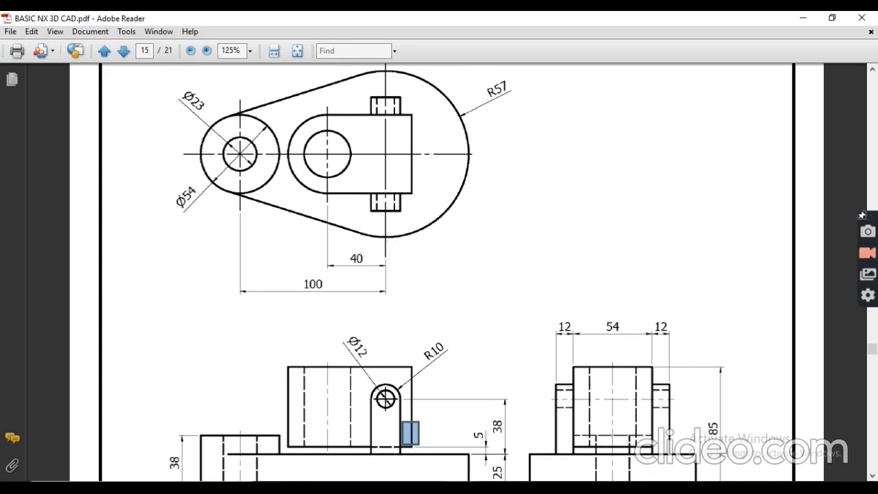
{"action": "left_click", "coordinate": [462, 489]}
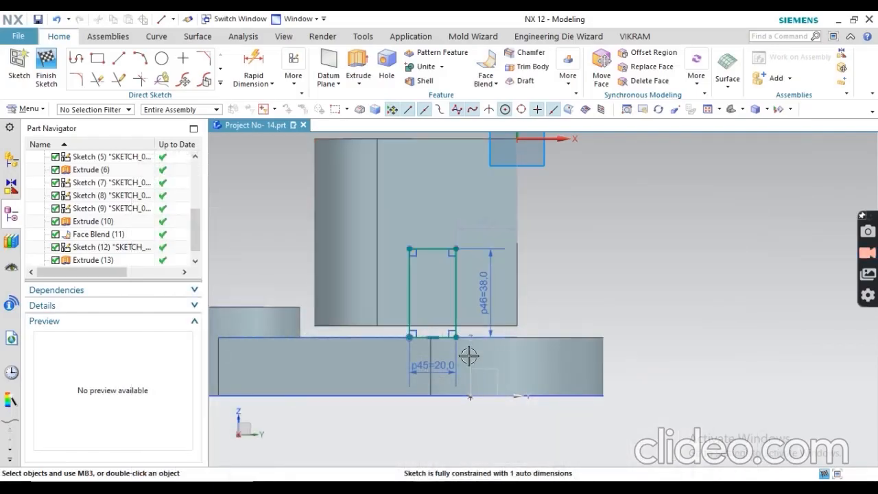
Sketch a vertical line beside the rectangle, rising from the base plate's top edge directly above the model origin
{"action": "middle_click_drag", "start_coordinate": [494, 319], "coordinate": [473, 312]}
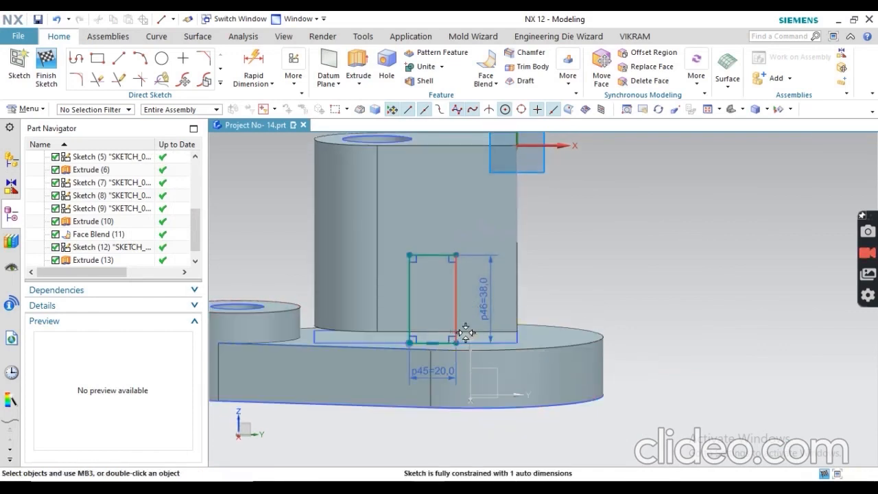
{"action": "left_click", "coordinate": [119, 58]}
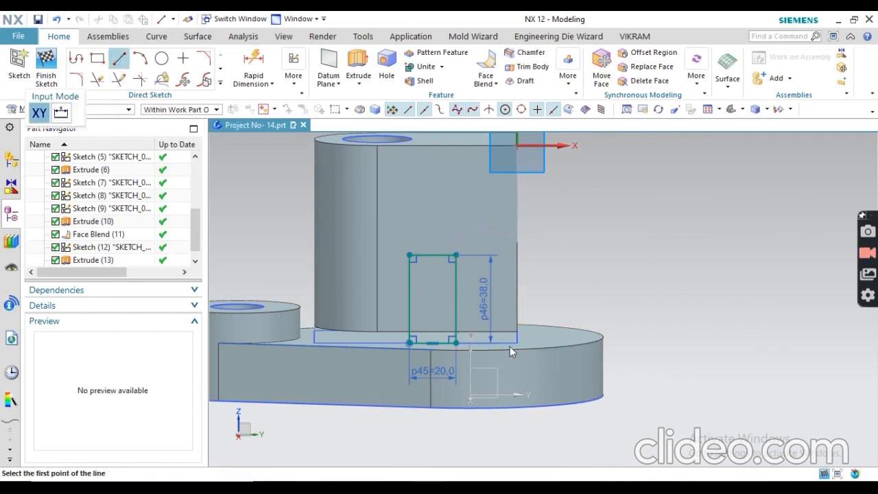
{"action": "left_click", "coordinate": [470, 336]}
{"action": "left_click", "coordinate": [470, 270]}
{"action": "scroll", "coordinate": [492, 341], "scroll_direction": "down", "scroll_amount": 2}
{"action": "key", "text": "Escape"}
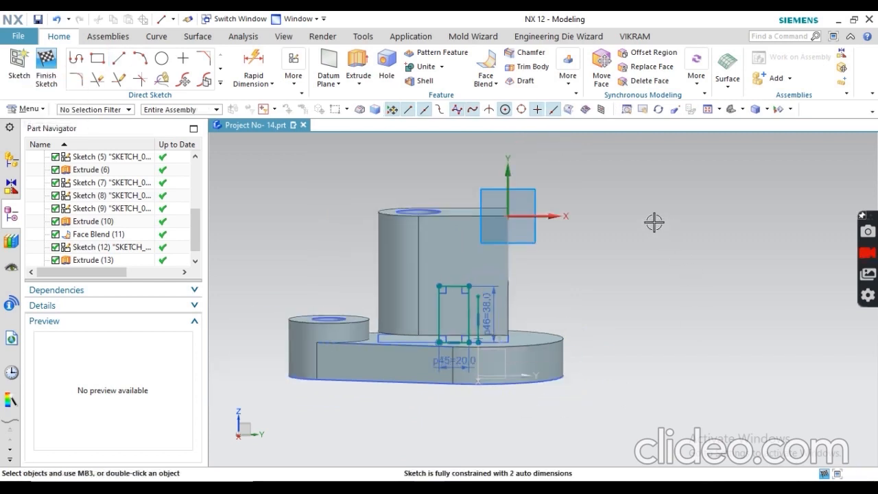
Convert the vertical line beside the rectangle to a reference line
{"action": "left_click", "coordinate": [731, 109]}
{"action": "left_click", "coordinate": [742, 109]}
{"action": "left_click", "coordinate": [742, 150]}
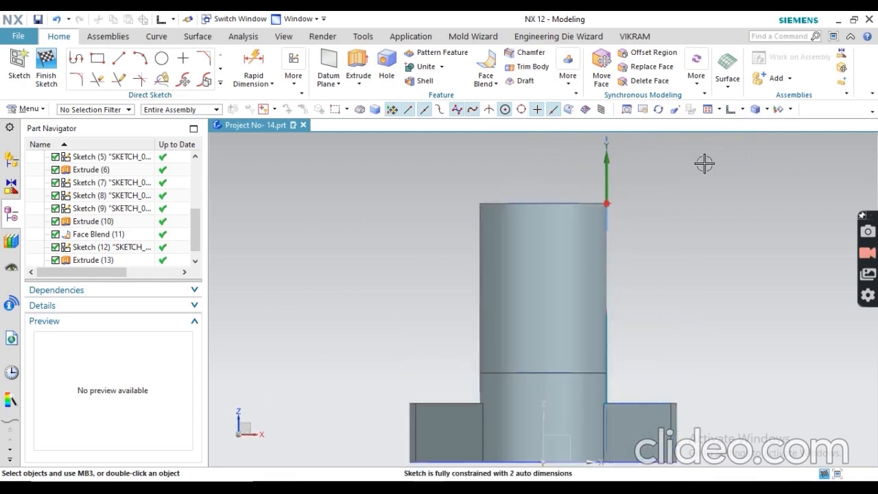
{"action": "left_click", "coordinate": [746, 109]}
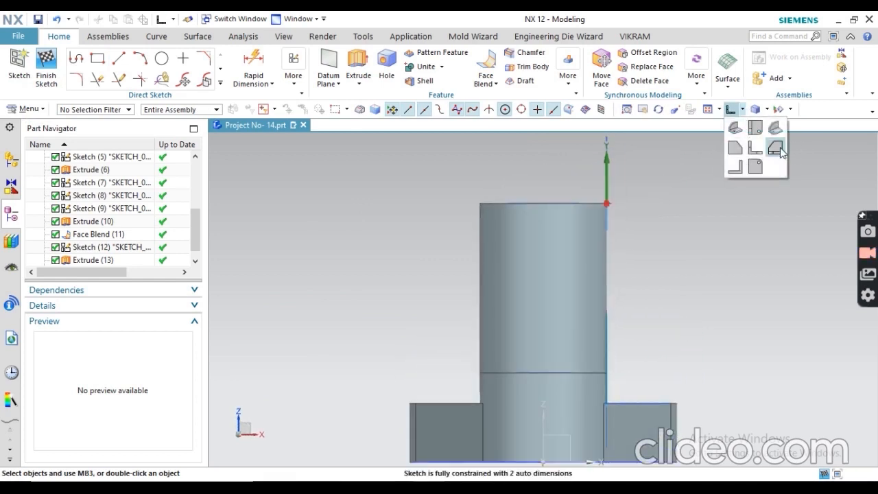
{"action": "left_click", "coordinate": [776, 147]}
{"action": "scroll", "coordinate": [548, 326], "scroll_direction": "up", "scroll_amount": 3}
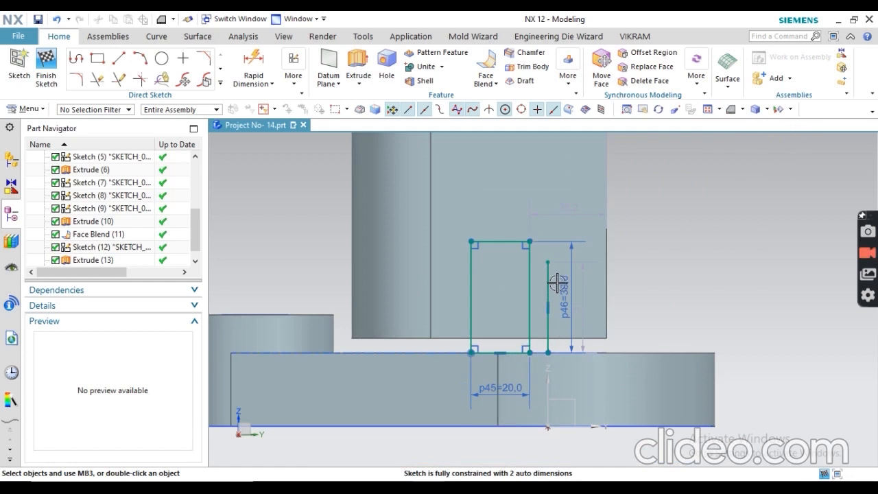
{"action": "left_click", "coordinate": [552, 276]}
{"action": "left_click", "coordinate": [618, 240]}
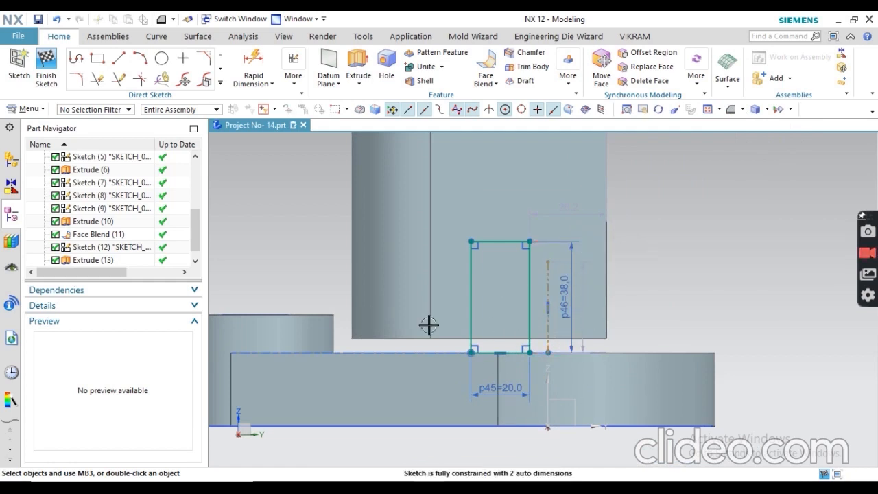
Make the rectangle's two vertical sides symmetric about the vertical reference line
{"action": "left_click", "coordinate": [294, 74]}
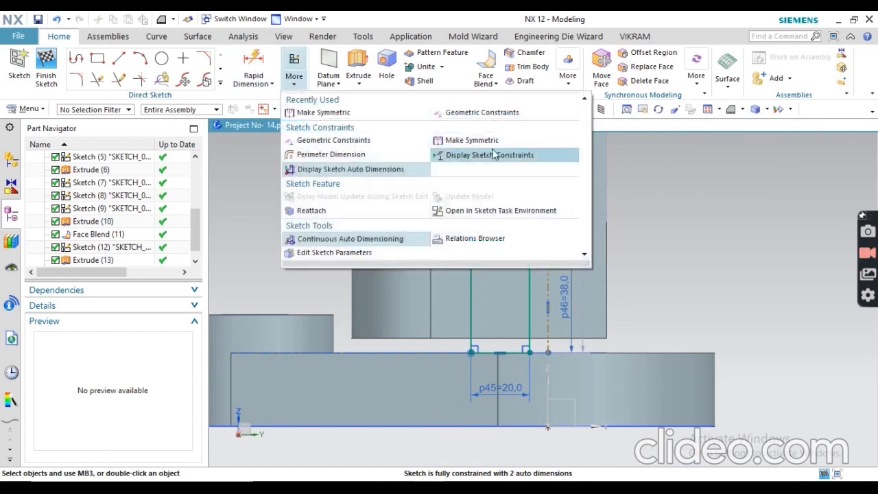
{"action": "left_click", "coordinate": [473, 140]}
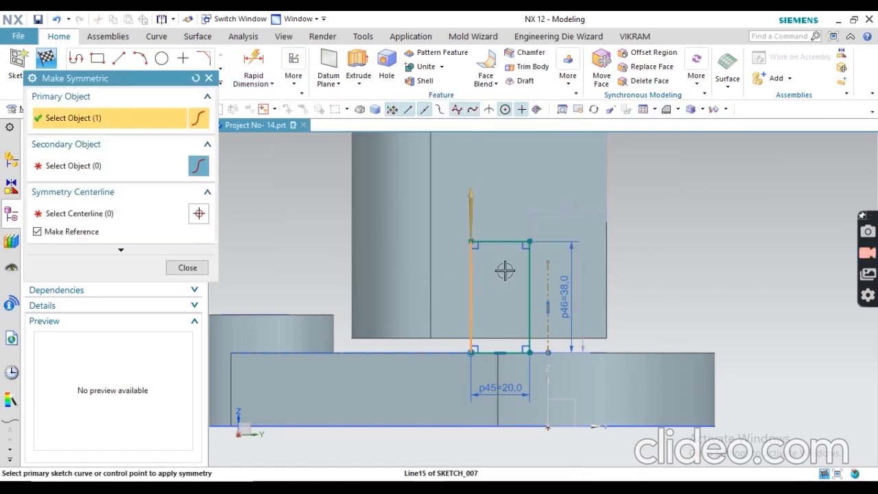
{"action": "left_click", "coordinate": [529, 261]}
{"action": "left_click", "coordinate": [531, 260]}
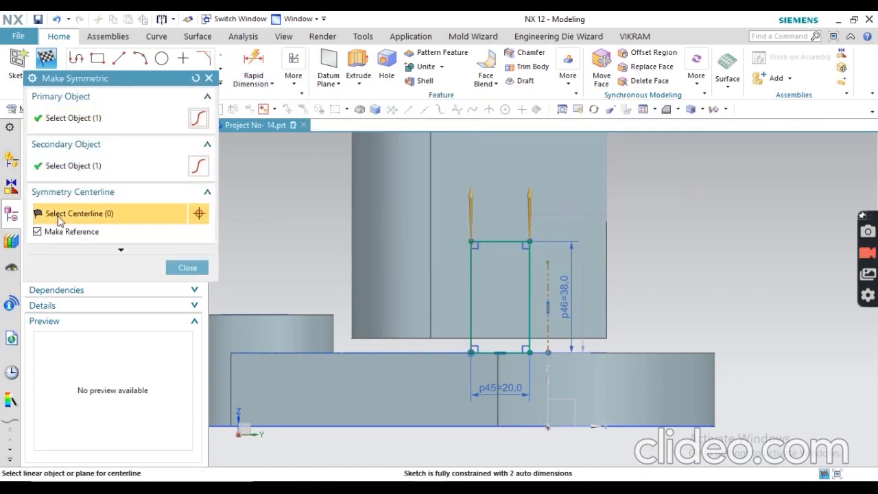
{"action": "left_click", "coordinate": [549, 277]}
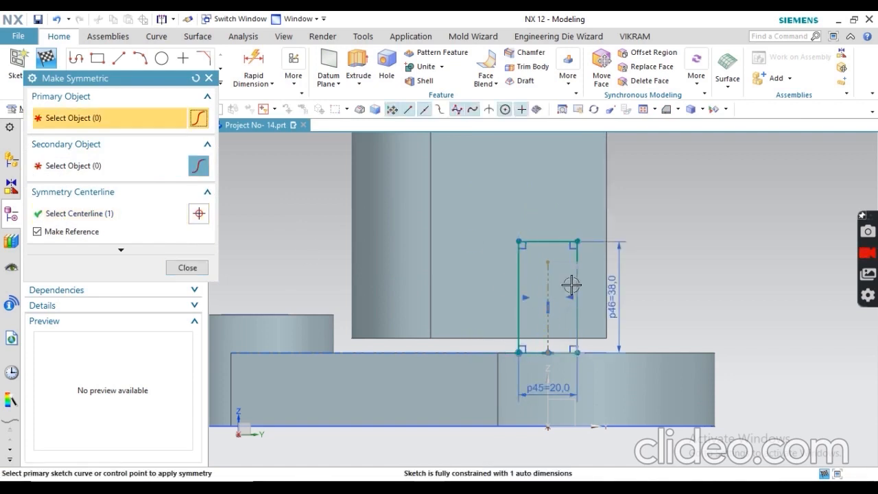
{"action": "left_click", "coordinate": [180, 267]}
Draw a 20 mm diameter circle centred on the rectangle's top edge, and trim its lower half and that edge to form a rounded top
{"action": "left_click", "coordinate": [161, 58]}
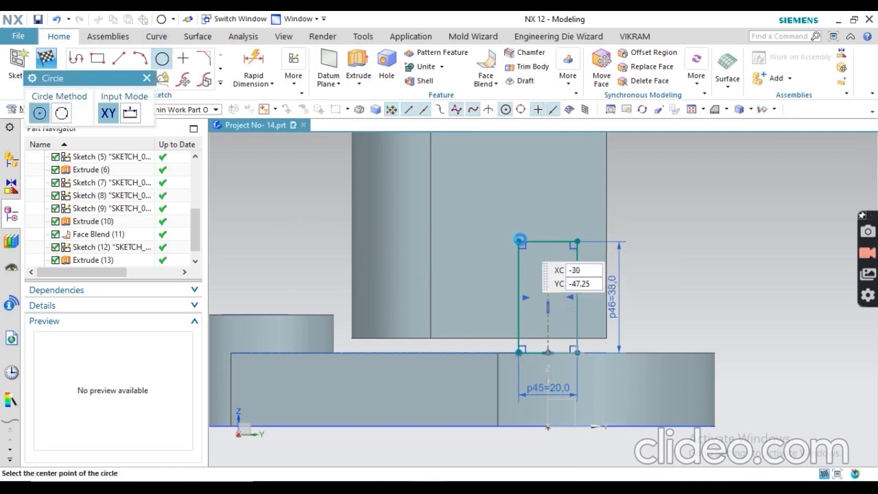
{"action": "left_click", "coordinate": [550, 240]}
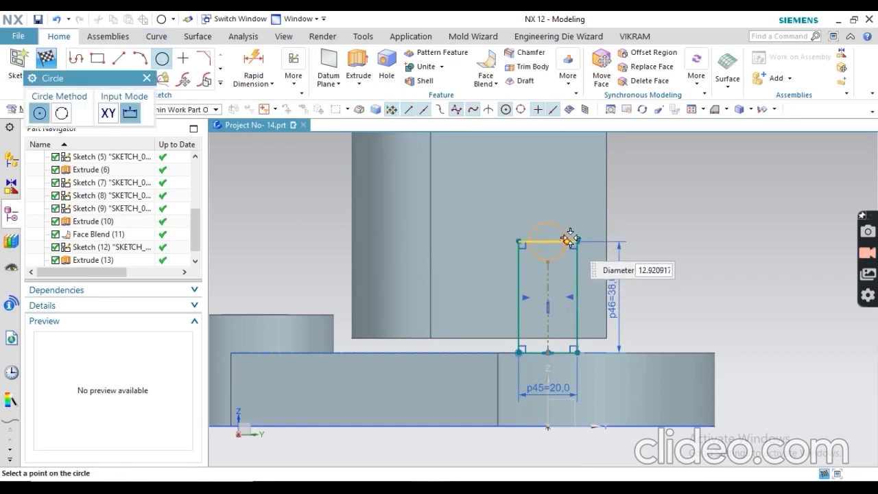
{"action": "type", "text": "20"}
{"action": "key", "text": "Return"}
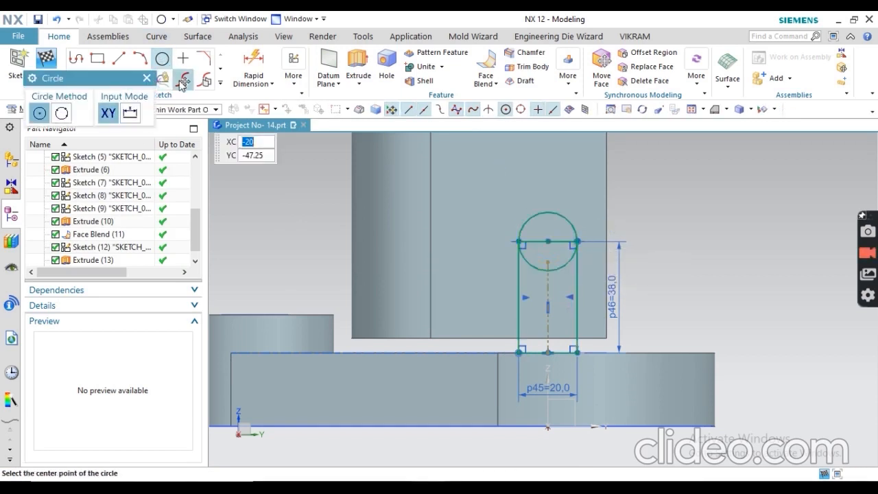
{"action": "key", "text": "Escape"}
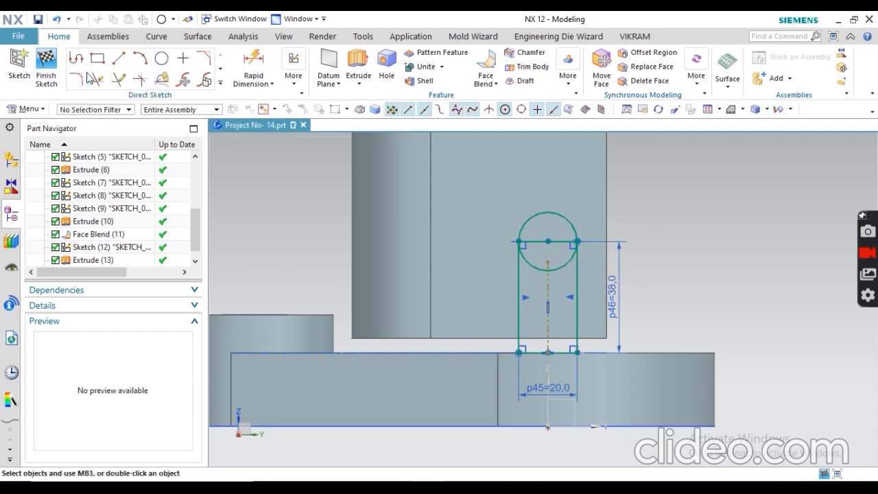
{"action": "left_click", "coordinate": [100, 80]}
{"action": "mouse_move", "coordinate": [559, 272]}
{"action": "left_mouse_down"}
{"action": "mouse_move", "coordinate": [562, 244]}
{"action": "mouse_move", "coordinate": [542, 269]}
{"action": "mouse_move", "coordinate": [552, 277]}
{"action": "left_mouse_up"}
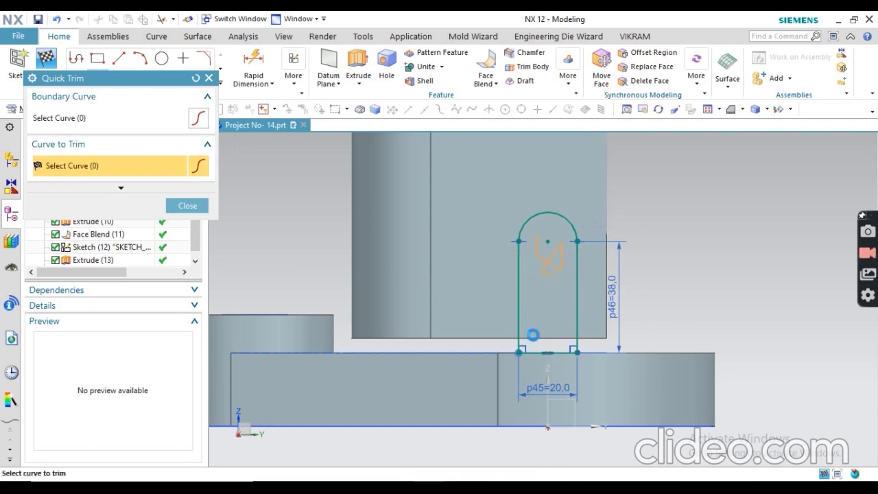
Check the lug's hole size in the PDF, add a 12 mm diameter circle at the rounded top's centre in NX, and finish the sketch
{"action": "key", "text": "alt+Tab"}
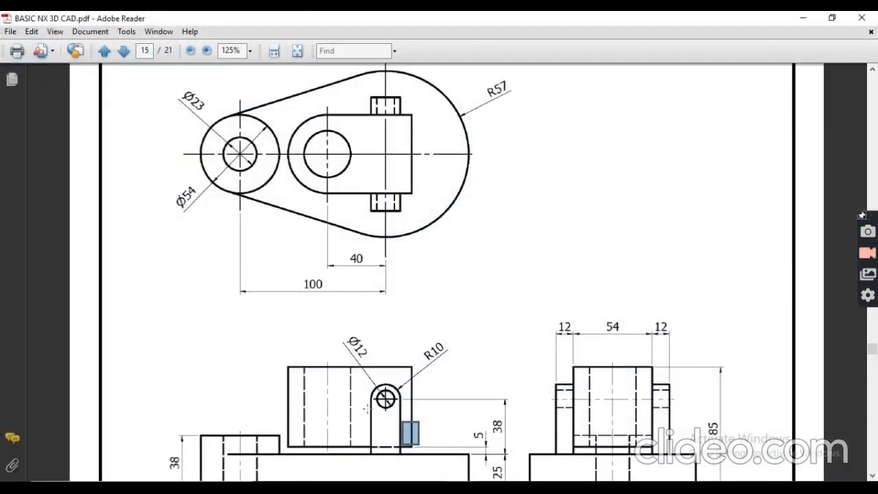
{"action": "left_click_drag", "start_coordinate": [327, 328], "coordinate": [375, 360]}
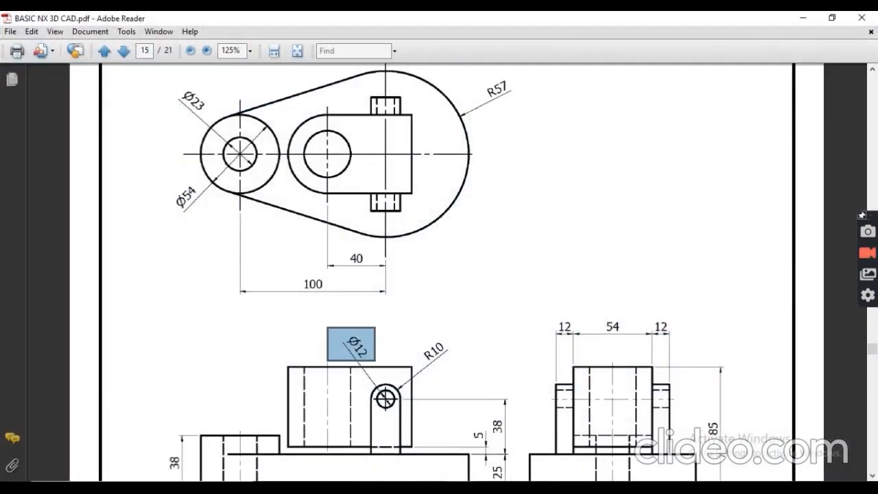
{"action": "key", "text": "alt+Tab"}
{"action": "left_click", "coordinate": [160, 60]}
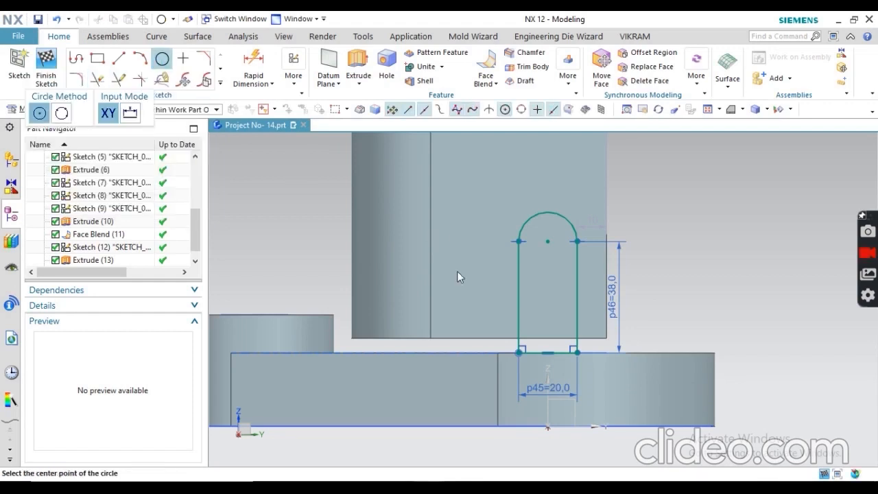
{"action": "left_click", "coordinate": [547, 242]}
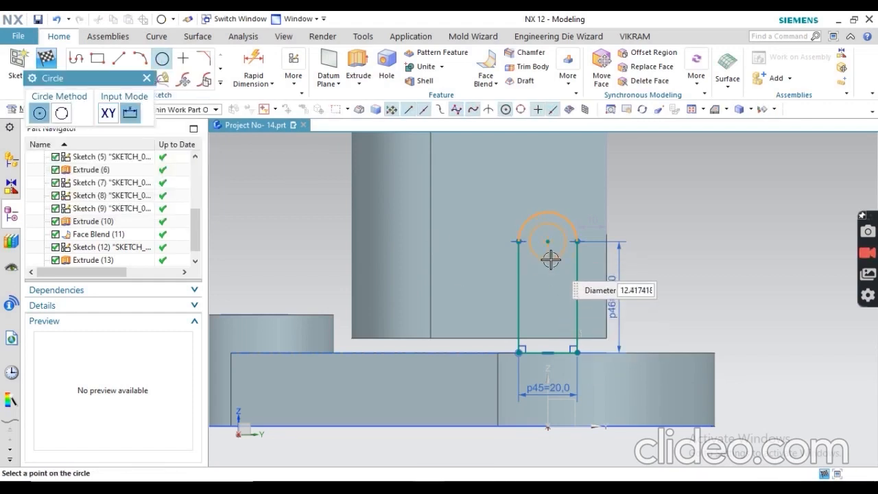
{"action": "type", "text": "12"}
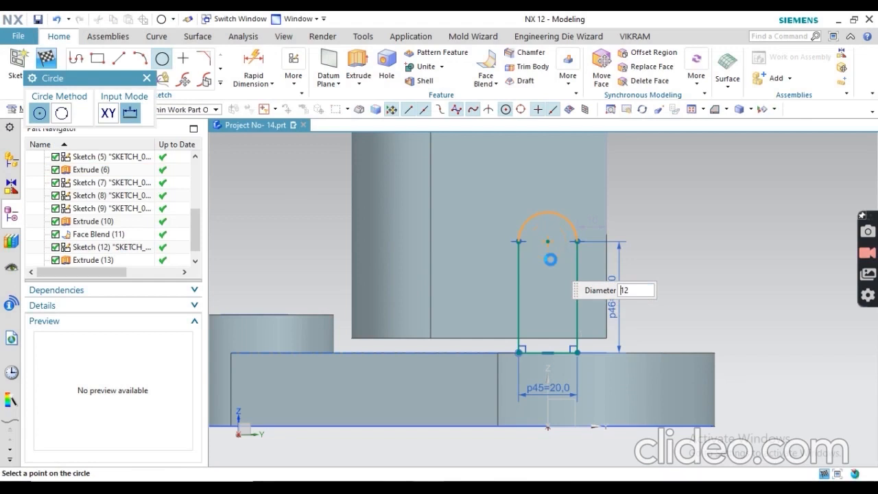
{"action": "key", "text": "Return"}
{"action": "left_click", "coordinate": [46, 67]}
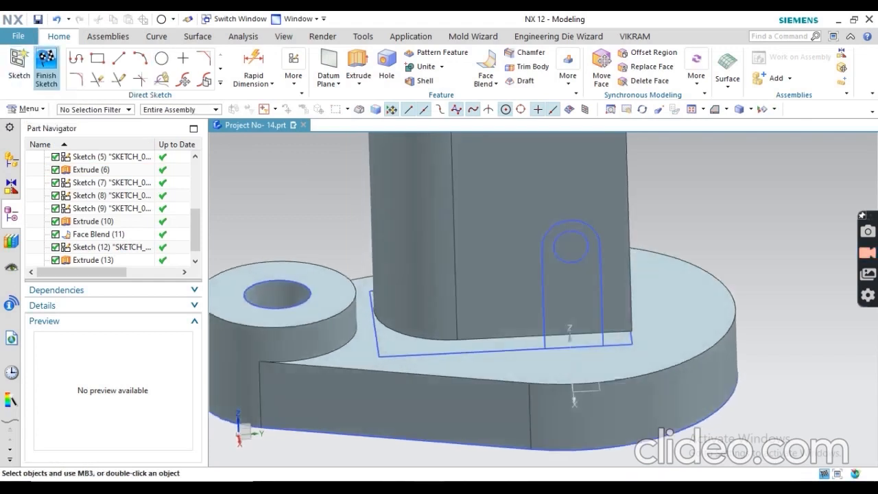
Start extruding the lug profile outward from the block's side, checking its thickness in the PDF, with an end distance of 12 mm
{"action": "middle_click_drag", "start_coordinate": [480, 277], "coordinate": [439, 296]}
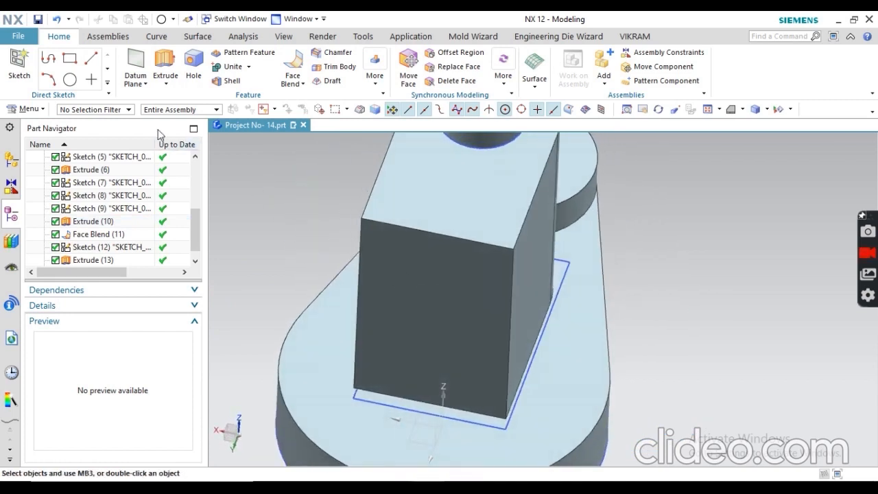
{"action": "left_click", "coordinate": [165, 65]}
{"action": "middle_click_drag", "start_coordinate": [332, 199], "coordinate": [321, 231]}
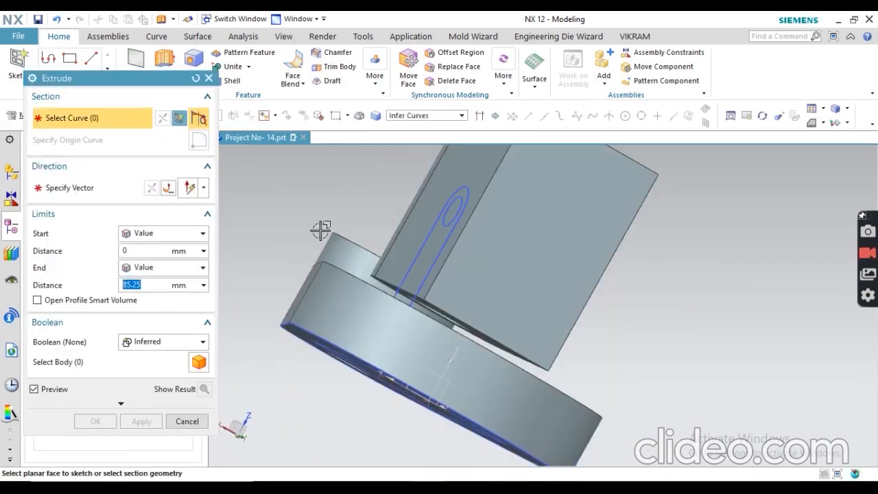
{"action": "left_click", "coordinate": [452, 218]}
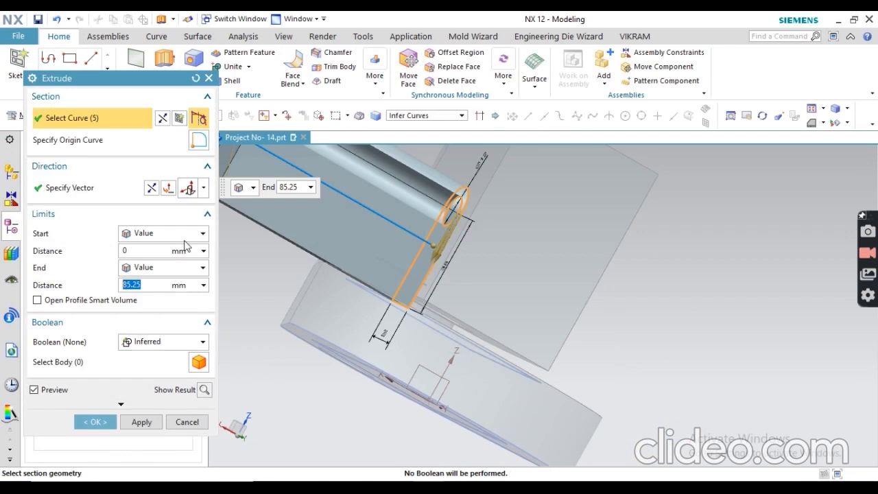
{"action": "key", "text": "alt+Tab"}
{"action": "left_click_drag", "start_coordinate": [530, 295], "coordinate": [576, 353]}
{"action": "key", "text": "alt+Tab"}
{"action": "type", "text": "1"}
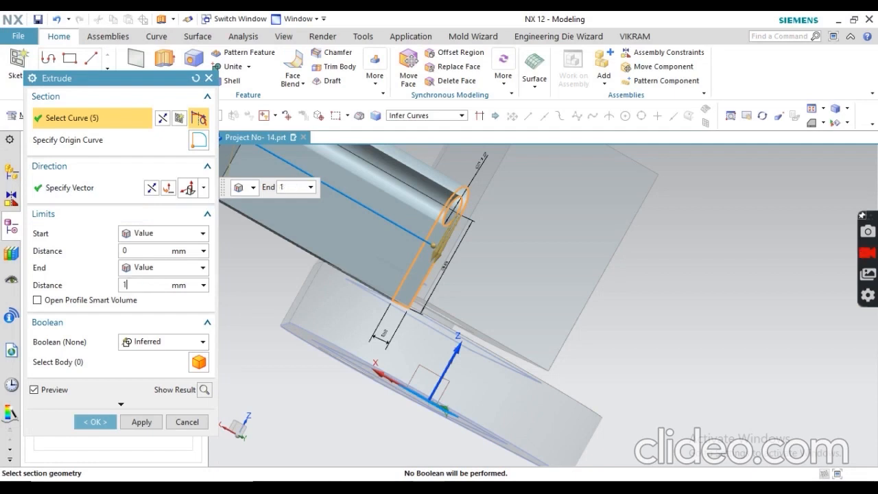
{"action": "type", "text": "2"}
{"action": "key", "text": "Return"}
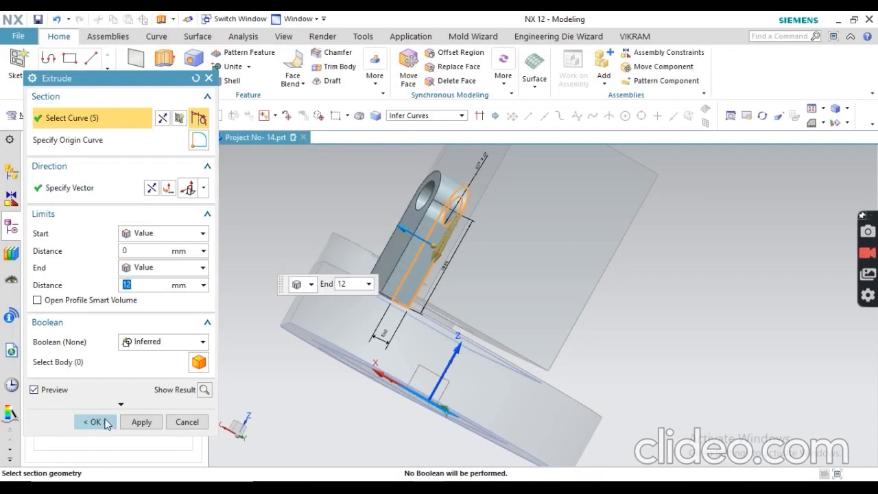
Unite the lug extrusion with the base plate body and complete the feature
{"action": "left_click", "coordinate": [132, 343]}
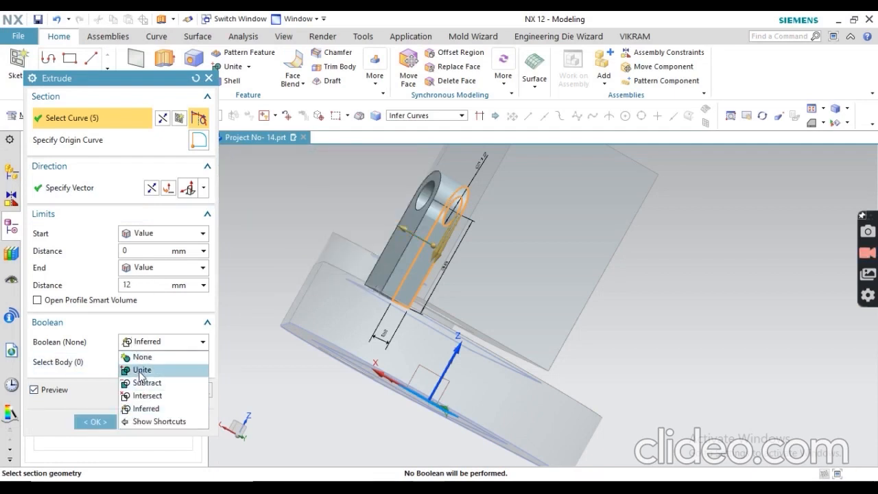
{"action": "left_click", "coordinate": [142, 367]}
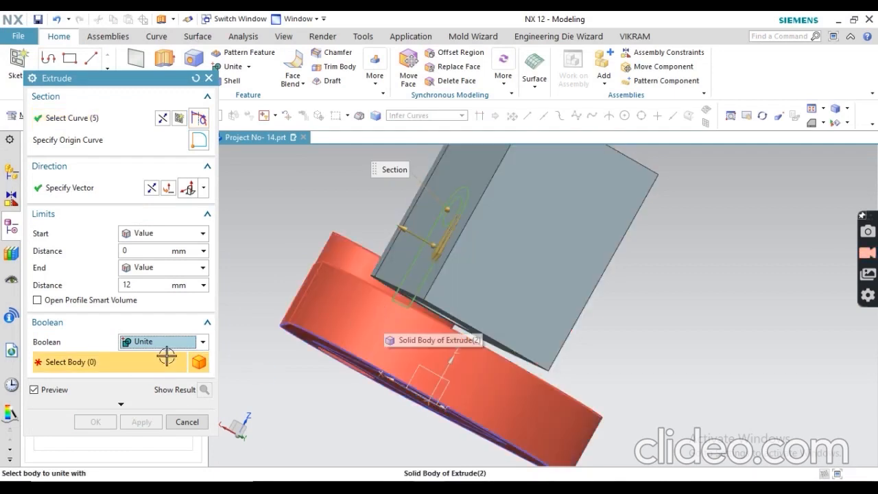
{"action": "left_click", "coordinate": [329, 308]}
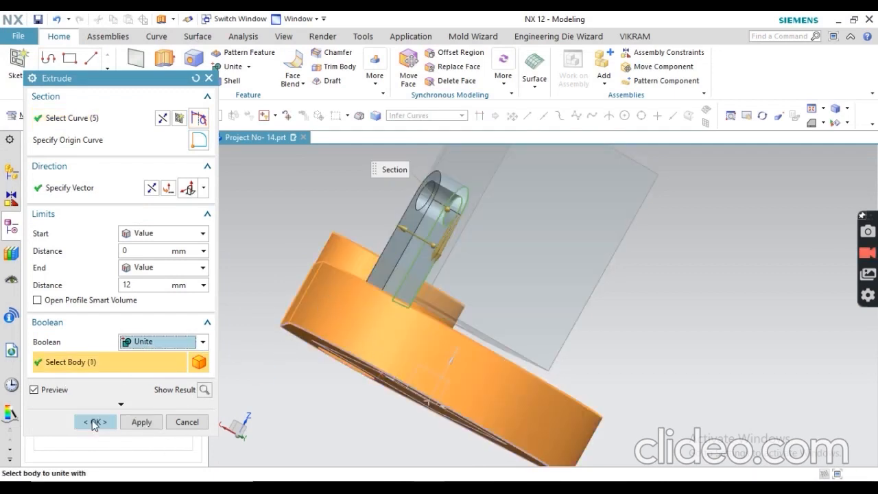
{"action": "left_click", "coordinate": [94, 424]}
Mirror the extruded lug to the block's opposite side about the datum coordinate system's YZ plane
{"action": "scroll", "coordinate": [355, 312], "scroll_direction": "up", "scroll_amount": 5}
{"action": "scroll", "coordinate": [351, 289], "scroll_direction": "down", "scroll_amount": 7}
{"action": "middle_click_drag", "start_coordinate": [362, 287], "coordinate": [371, 320]}
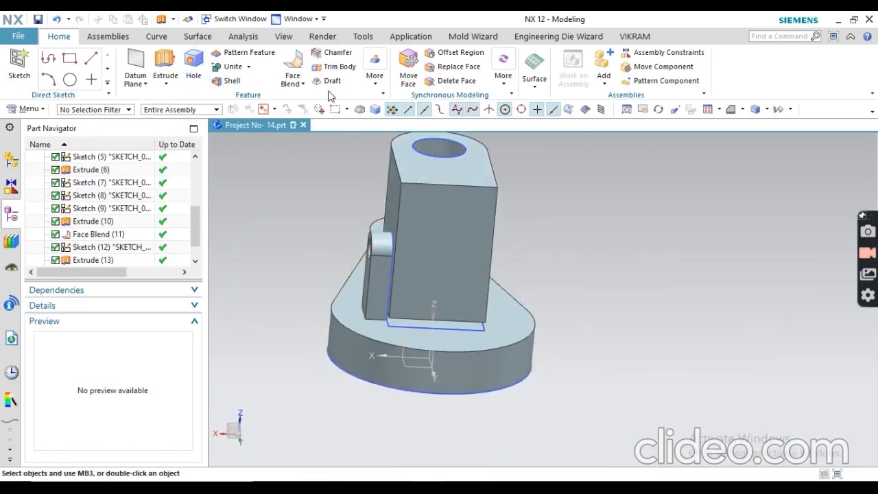
{"action": "left_click", "coordinate": [375, 76]}
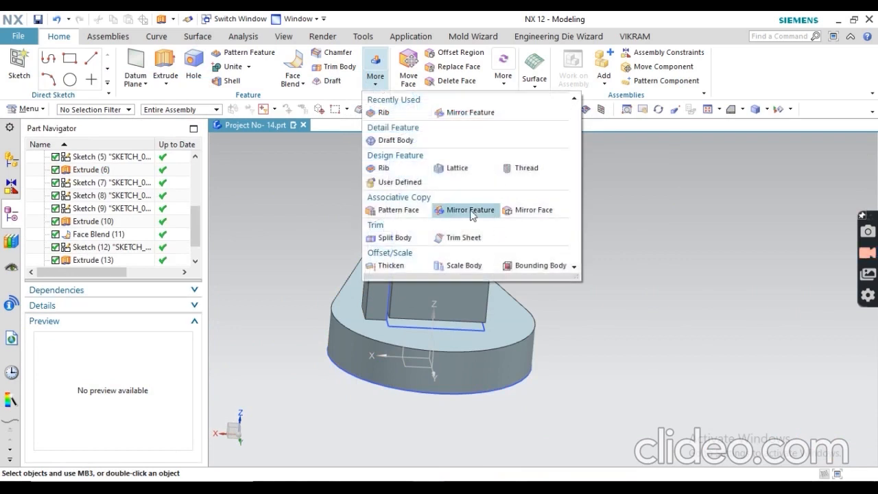
{"action": "left_click", "coordinate": [471, 212]}
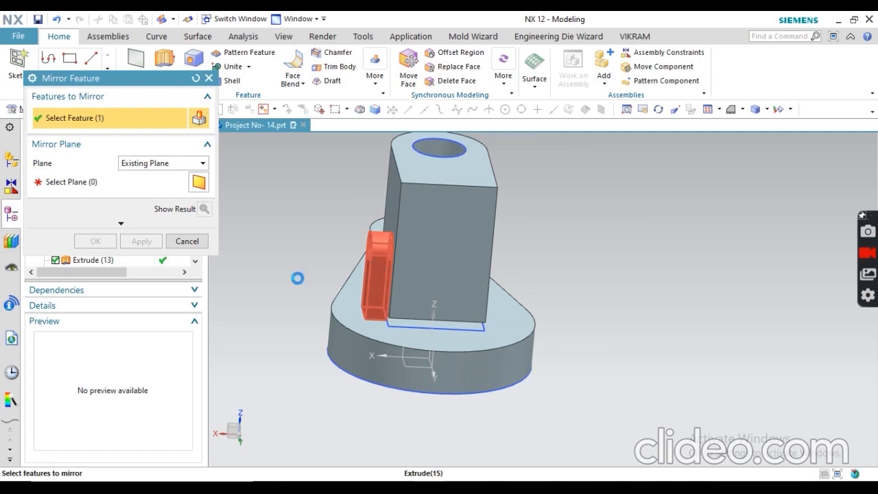
{"action": "left_click", "coordinate": [81, 185]}
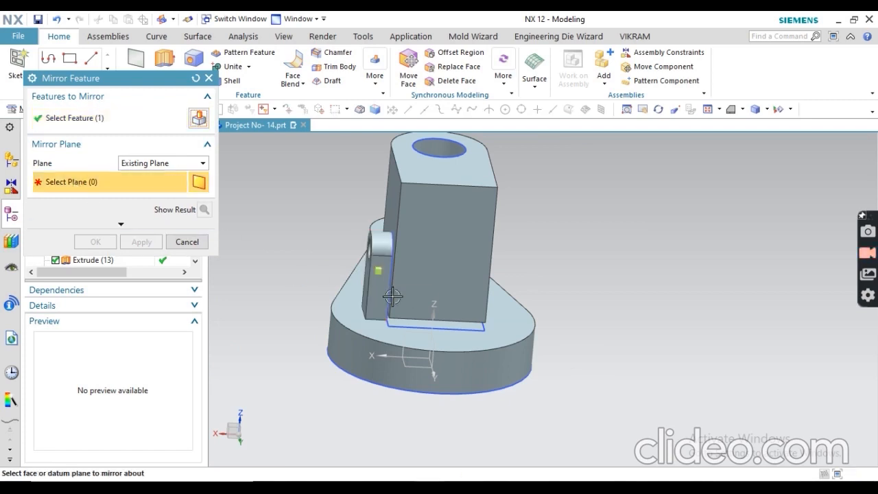
{"action": "left_click", "coordinate": [432, 353]}
{"action": "left_click", "coordinate": [203, 209]}
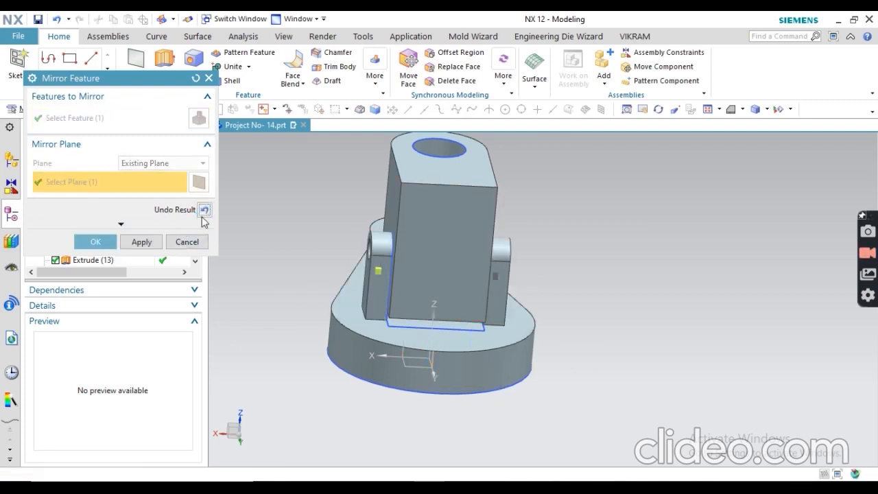
{"action": "left_click", "coordinate": [83, 246]}
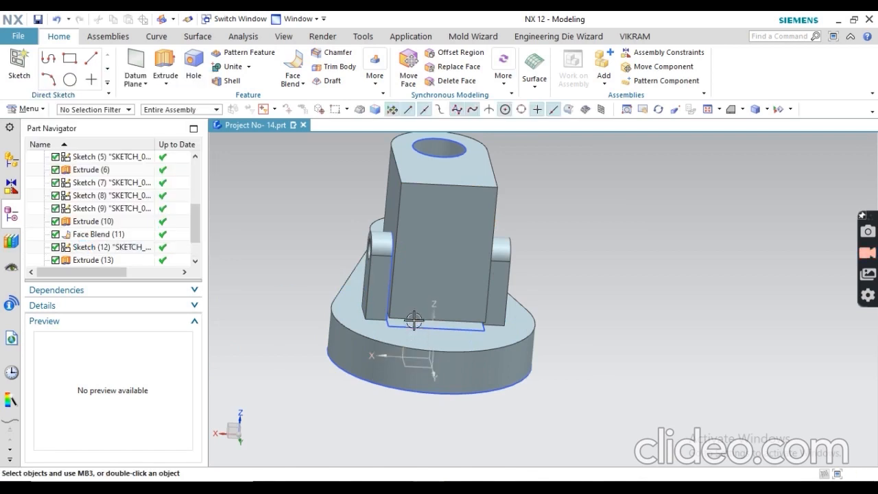
Hide all sketches in the model
{"action": "scroll", "coordinate": [414, 318], "scroll_direction": "up", "scroll_amount": 4}
{"action": "left_click", "coordinate": [777, 110]}
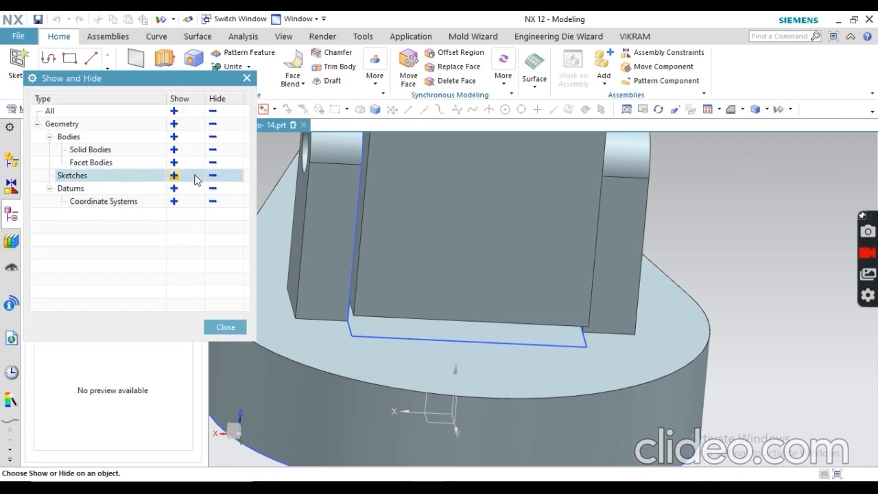
{"action": "left_click", "coordinate": [212, 178]}
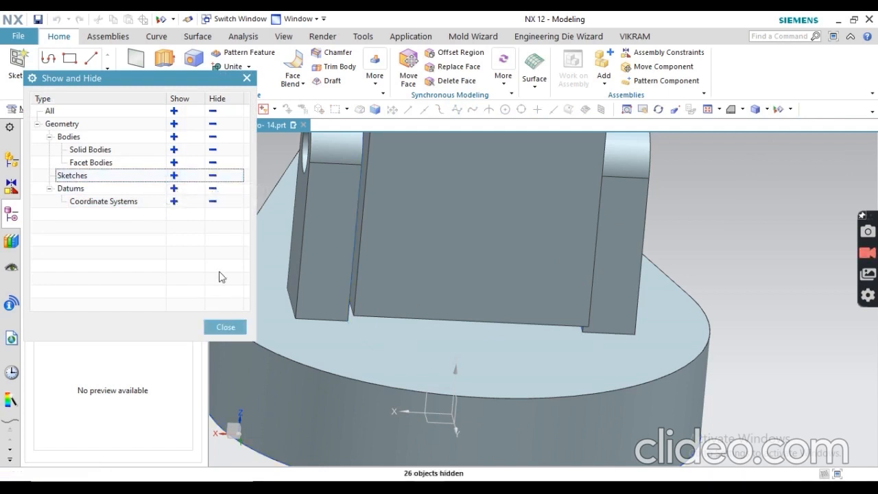
{"action": "left_click", "coordinate": [226, 327]}
Orient the model to a standard 3D view and compare it with the Project No. 14 picture and top view in the PDF
{"action": "left_click", "coordinate": [743, 111]}
{"action": "left_click", "coordinate": [736, 125]}
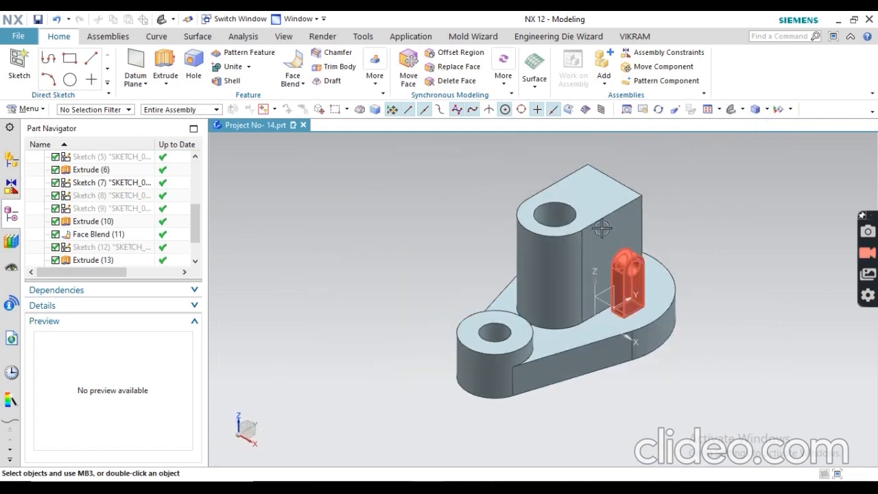
{"action": "scroll", "coordinate": [601, 228], "scroll_direction": "down", "scroll_amount": 1}
{"action": "scroll", "coordinate": [549, 275], "scroll_direction": "up", "scroll_amount": 2}
{"action": "scroll", "coordinate": [541, 294], "scroll_direction": "down", "scroll_amount": 2}
{"action": "scroll", "coordinate": [609, 212], "scroll_direction": "up", "scroll_amount": 2}
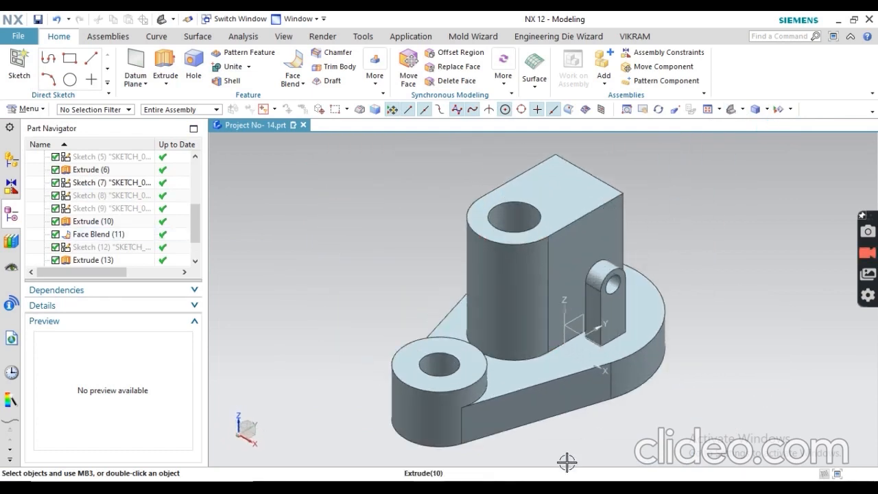
{"action": "key", "text": "alt+Tab"}
{"action": "scroll", "coordinate": [558, 239], "scroll_direction": "down", "scroll_amount": 1}
{"action": "scroll", "coordinate": [594, 231], "scroll_direction": "up", "scroll_amount": 10}
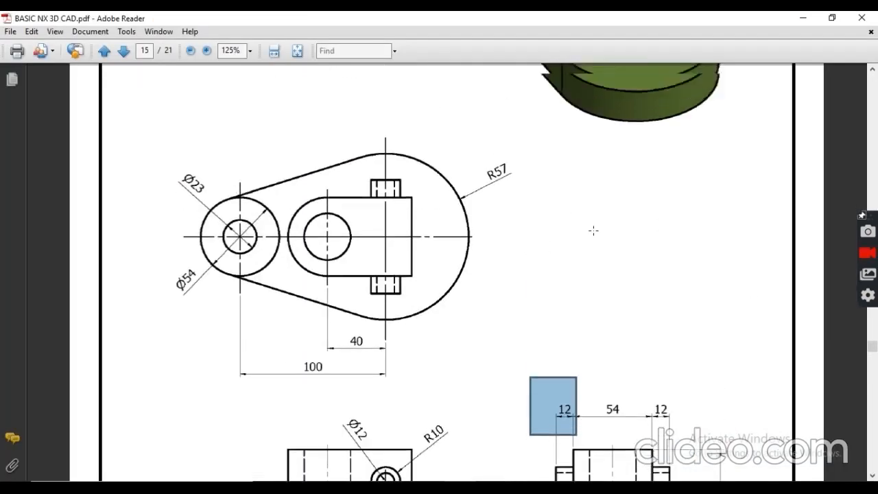
{"action": "scroll", "coordinate": [596, 269], "scroll_direction": "up", "scroll_amount": 3}
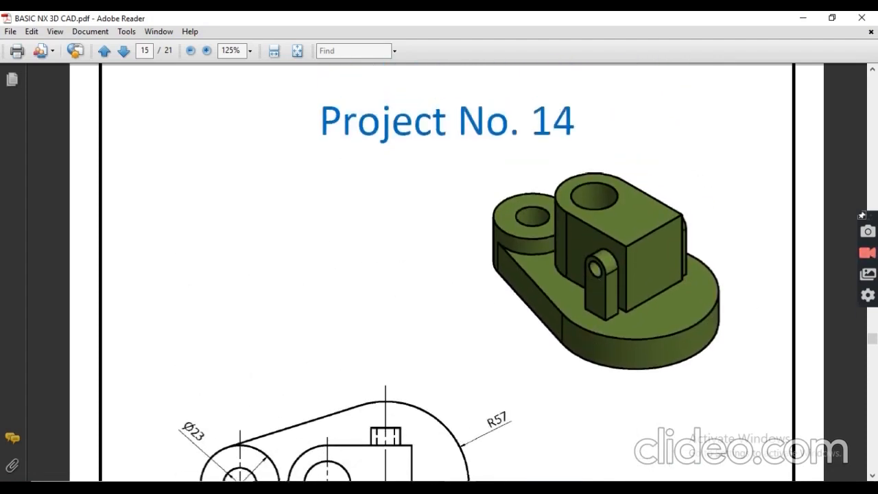
{"action": "key", "text": "alt+Tab"}
{"action": "scroll", "coordinate": [522, 293], "scroll_direction": "down", "scroll_amount": 5}
{"action": "scroll", "coordinate": [507, 290], "scroll_direction": "up", "scroll_amount": 5}
{"action": "middle_click_drag", "start_coordinate": [500, 286], "coordinate": [483, 340]}
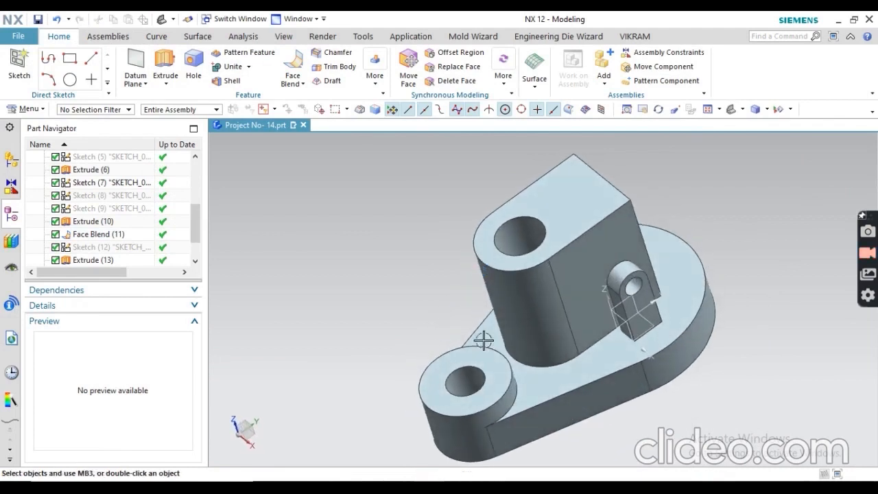
Recheck the Project No. 14 picture in the PDF, and return to the finished bracket in NX in its standard 3D view
{"action": "key", "text": "alt+Tab"}
{"action": "scroll", "coordinate": [495, 286], "scroll_direction": "down", "scroll_amount": 1}
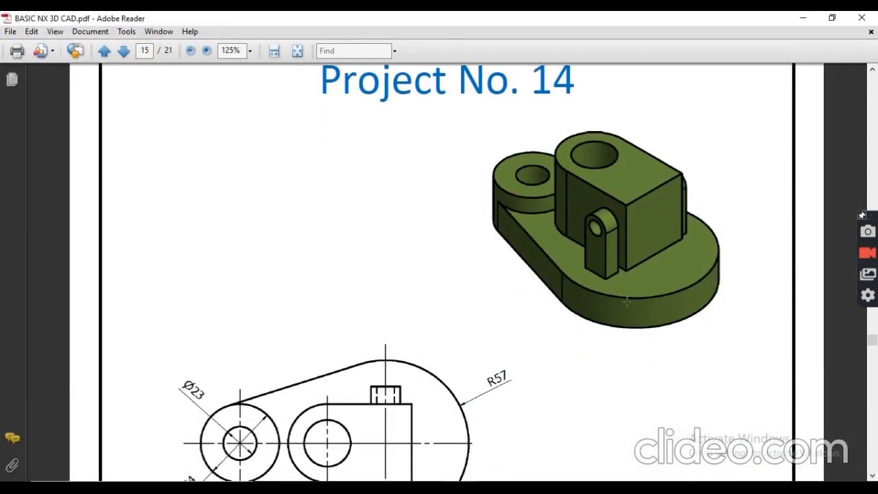
{"action": "scroll", "coordinate": [348, 382], "scroll_direction": "down", "scroll_amount": 1}
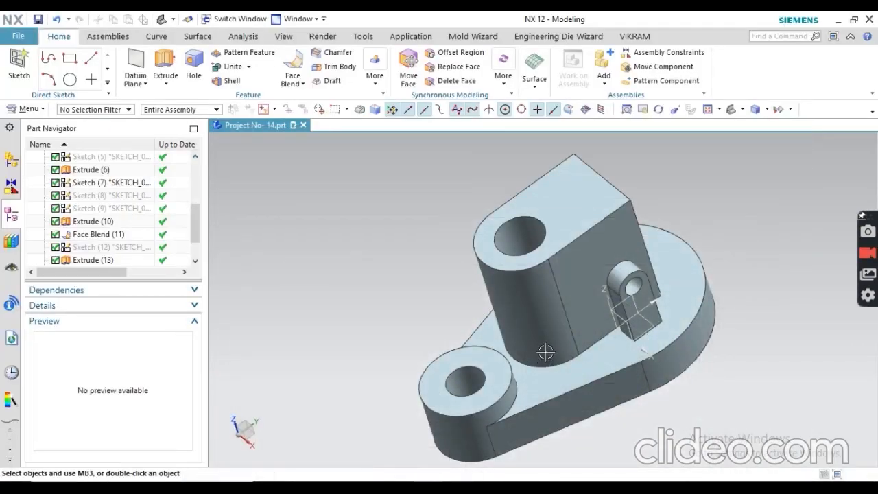
{"action": "middle_click_drag", "start_coordinate": [516, 320], "coordinate": [511, 299]}
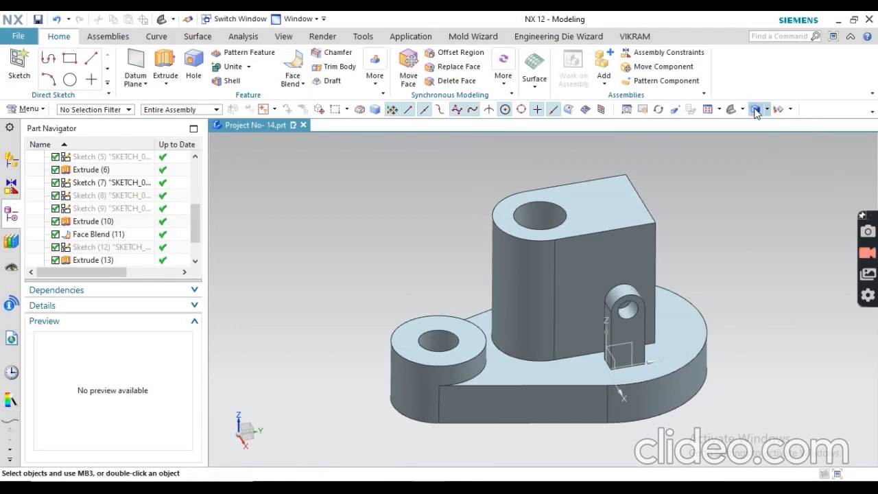
{"action": "left_click", "coordinate": [755, 109]}
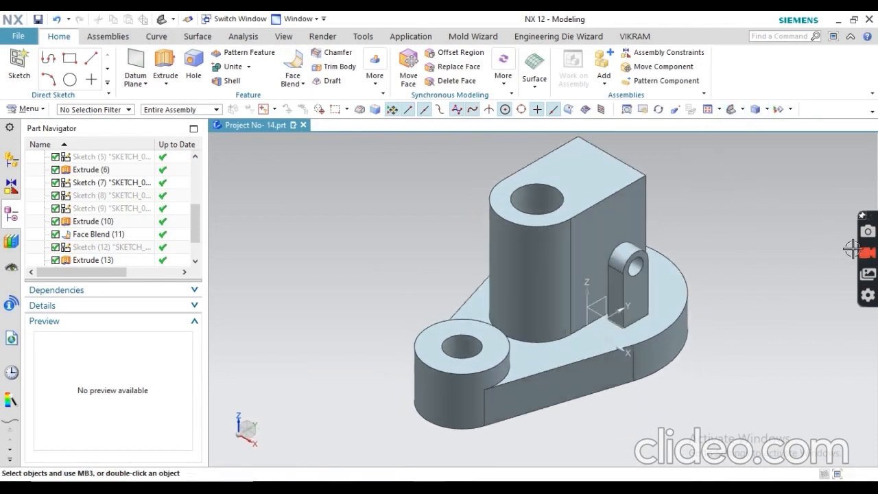